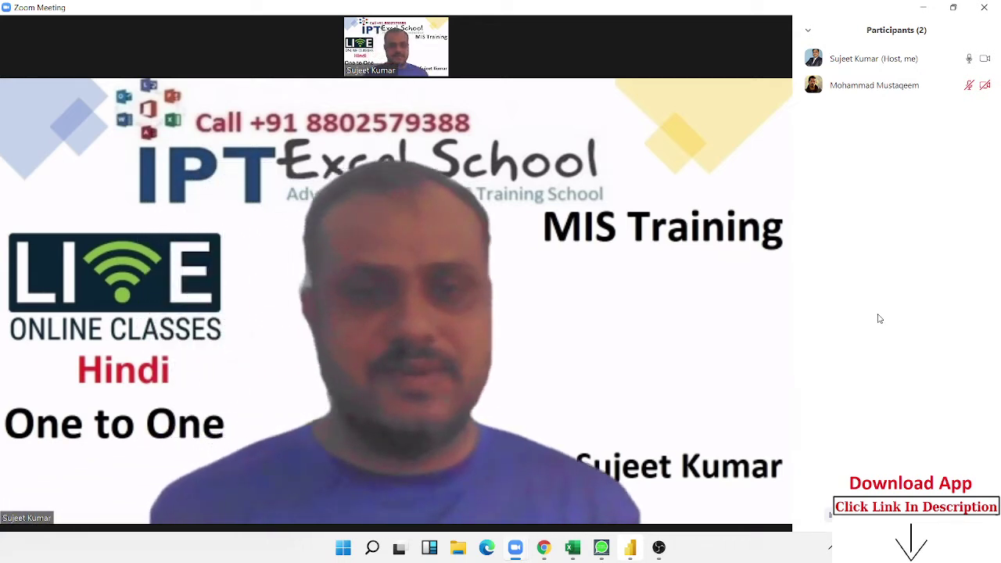
- Start sharing the entire screen
mouse_move(556, 329)
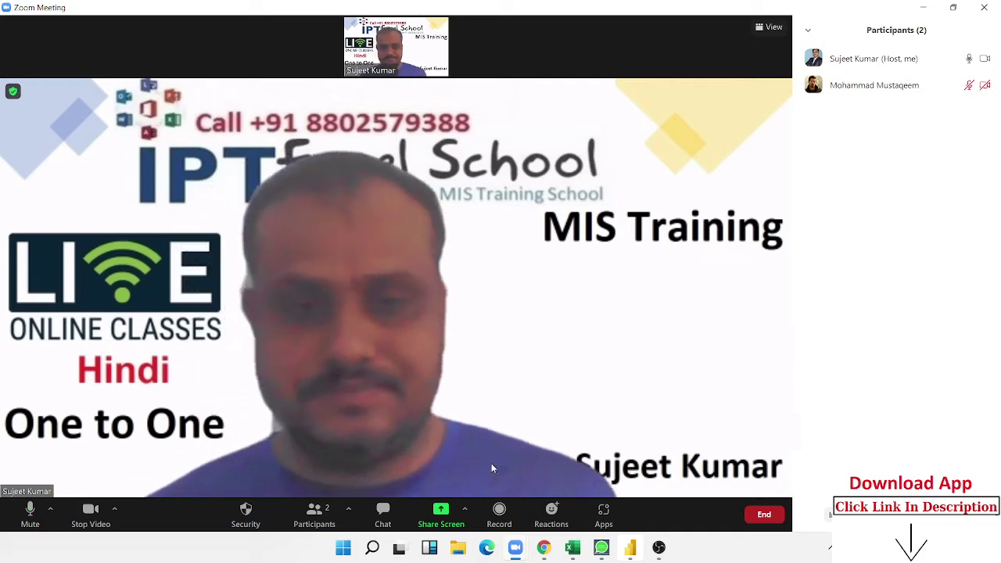
left_click(441, 513)
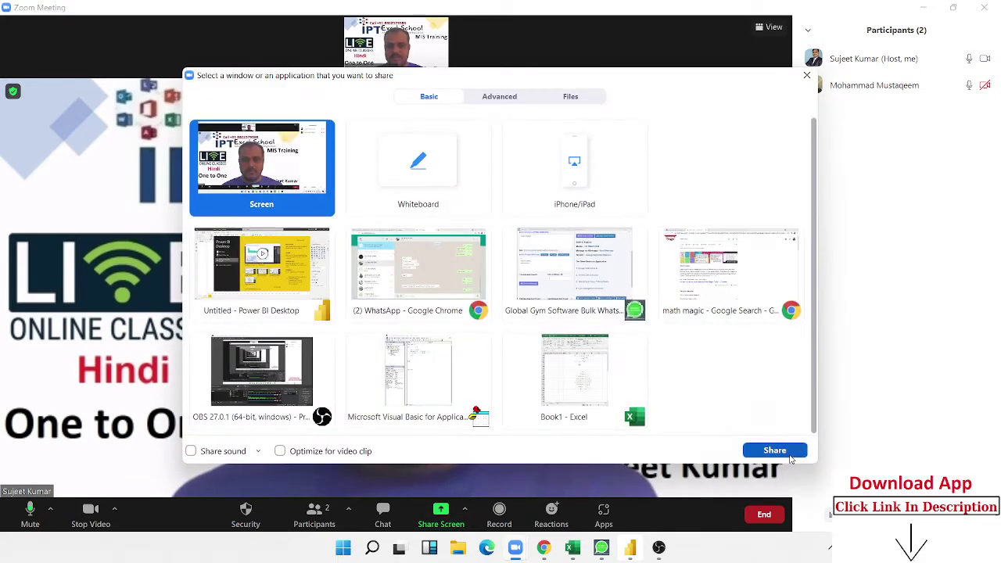
left_click(790, 456)
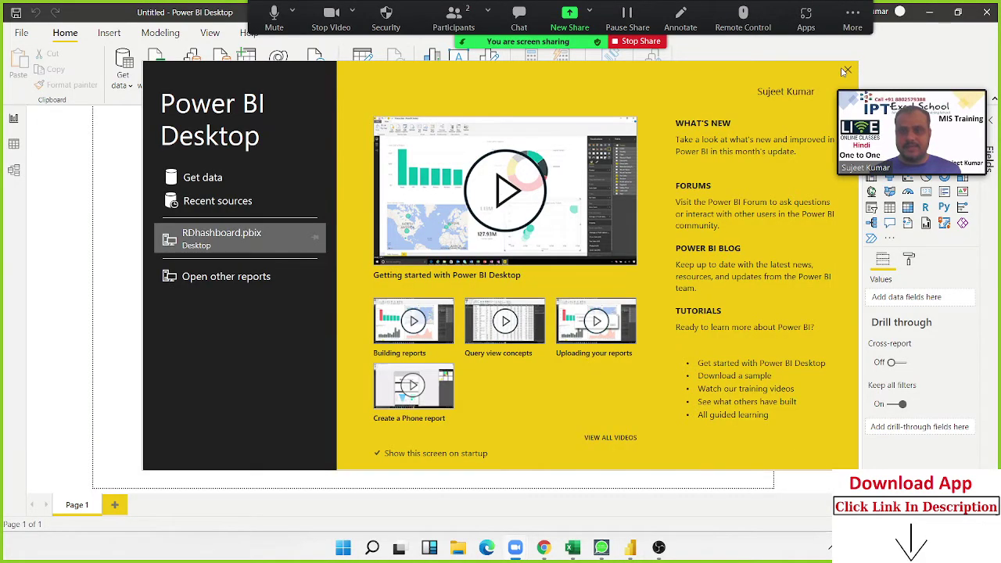
- Close the Power BI welcome screen, then minimize and restore the Power BI window
left_click(846, 70)
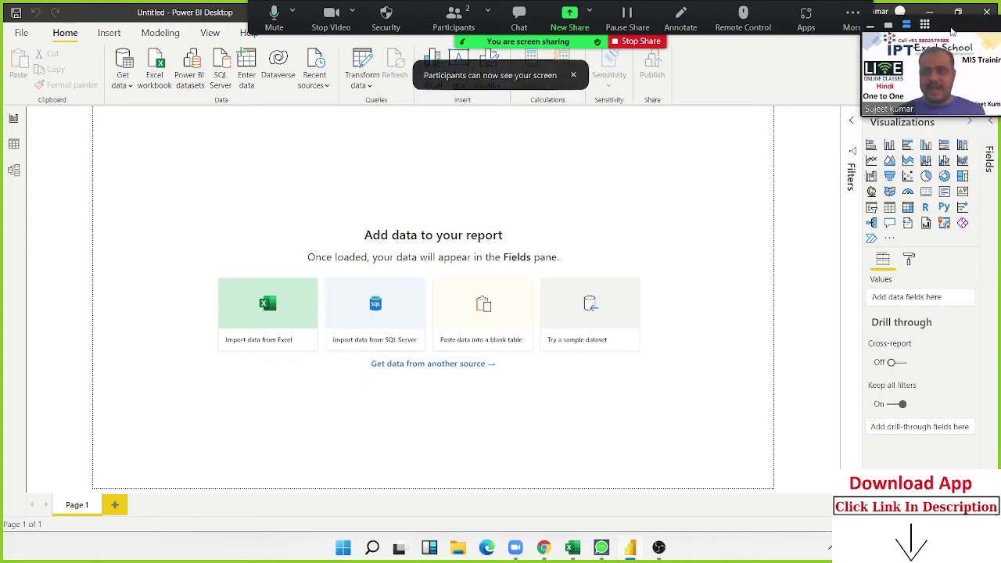
left_click_drag(953, 31, 924, 254)
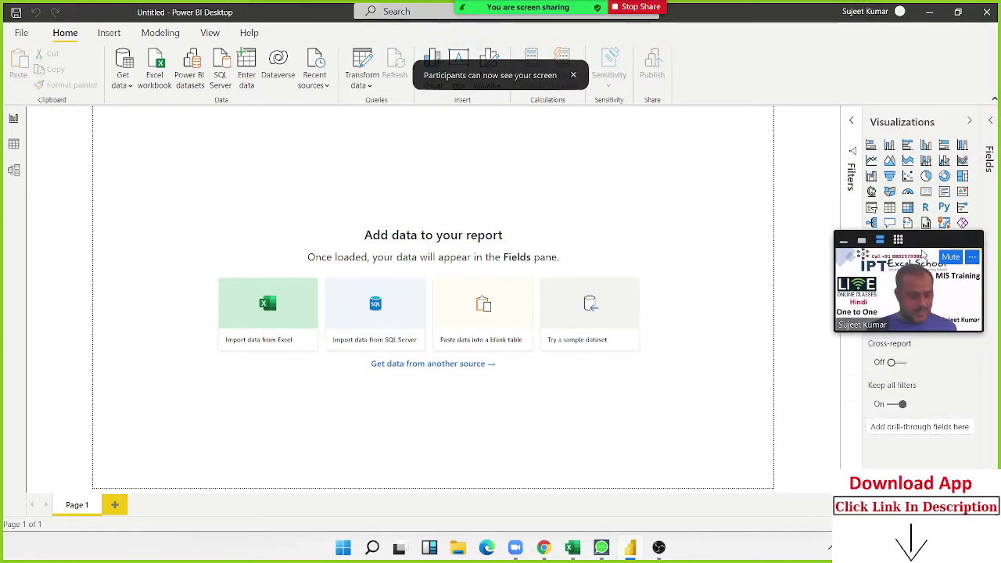
key("super+d")
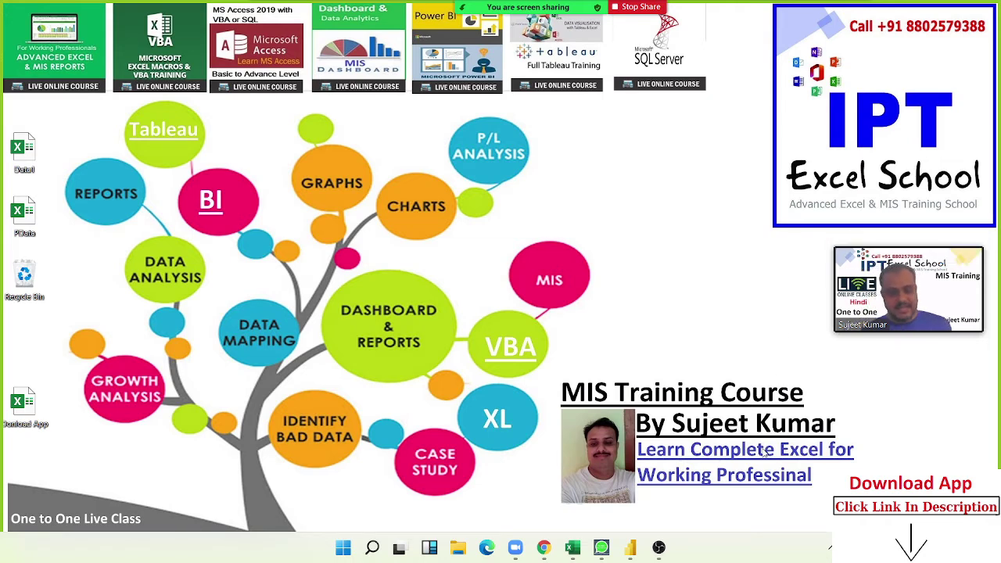
mouse_move(602, 552)
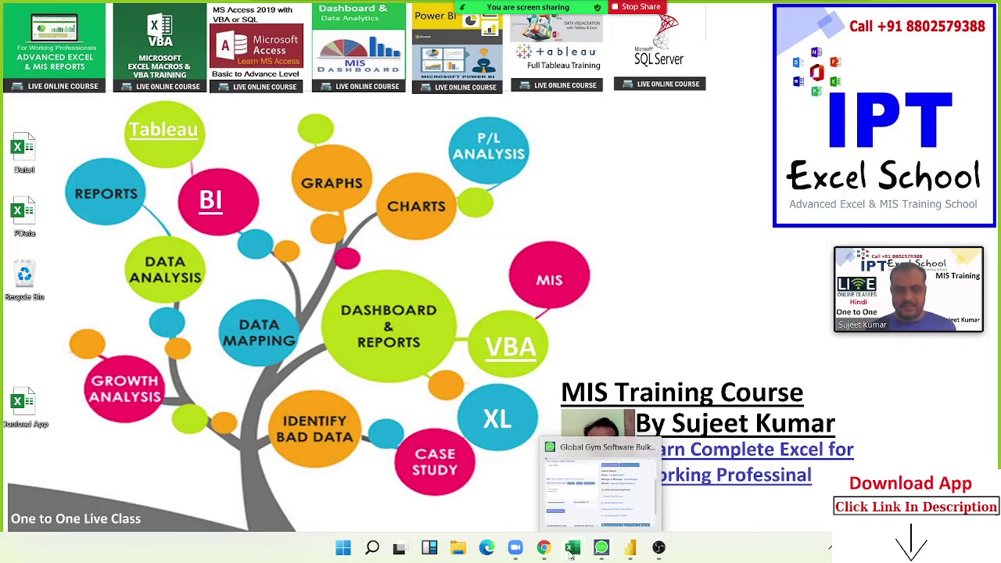
mouse_move(542, 555)
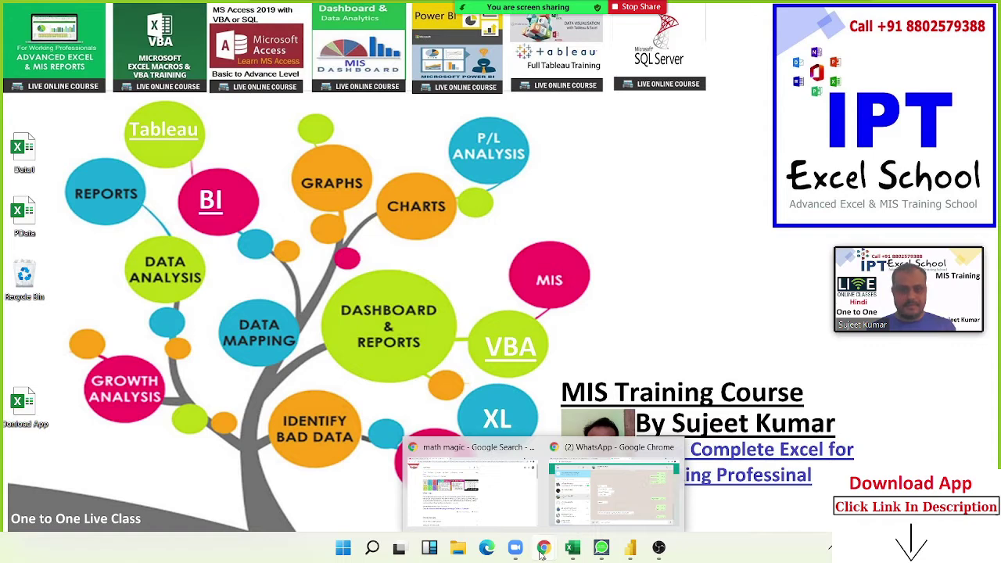
left_click(631, 549)
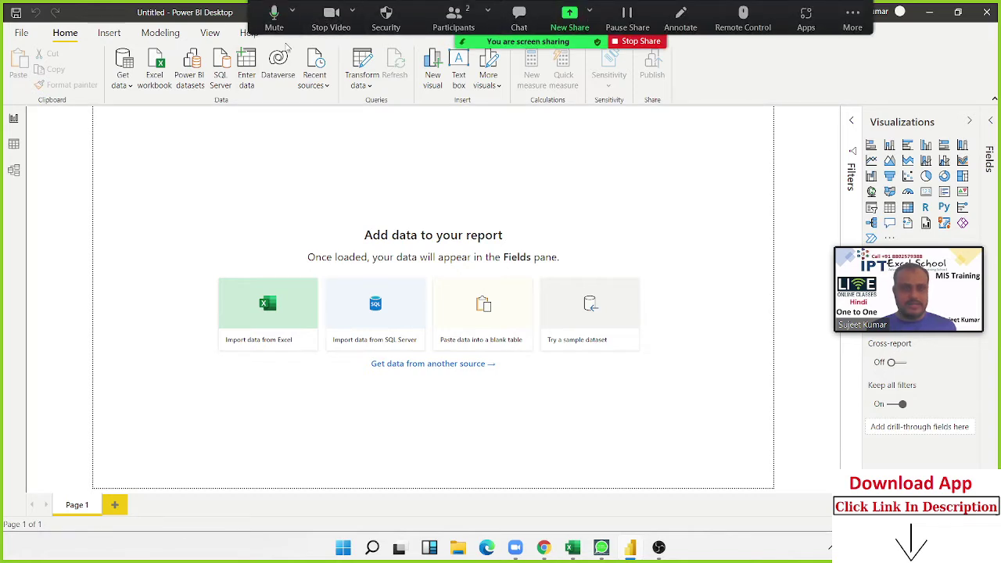
left_click(130, 87)
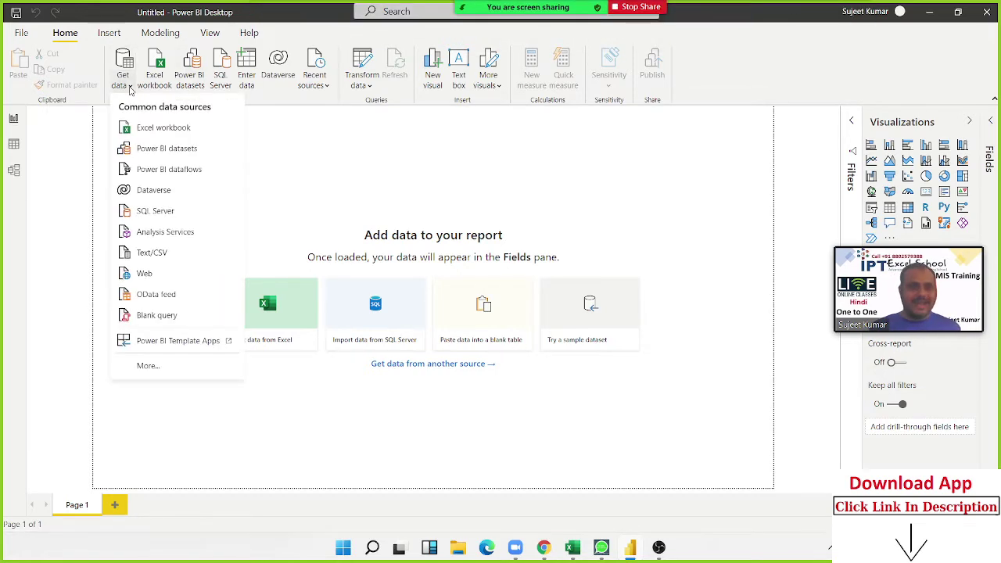
left_click(192, 367)
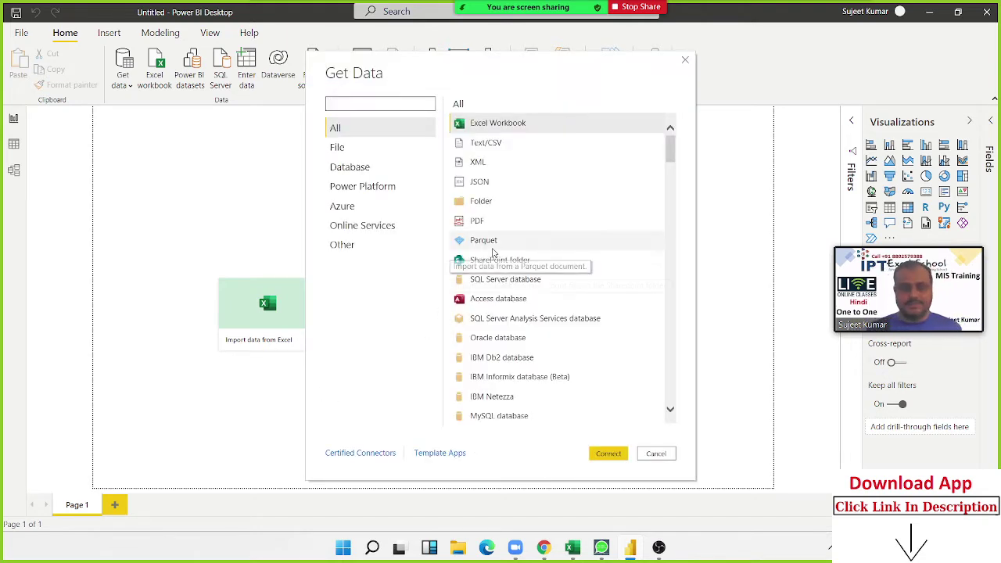
scroll(480, 339, "down", 3)
scroll(483, 338, "down", 2)
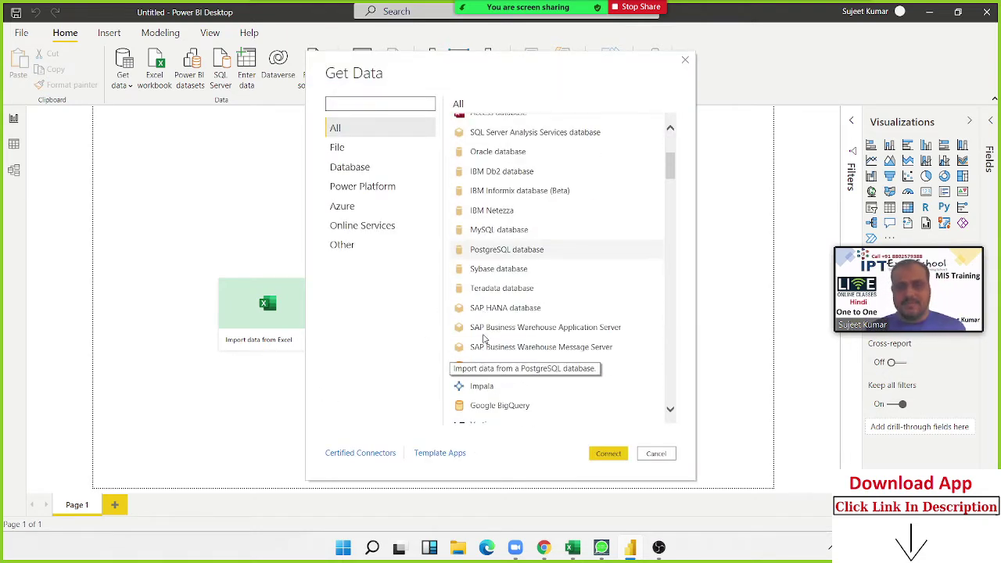
scroll(484, 338, "down", 3)
scroll(483, 338, "down", 2)
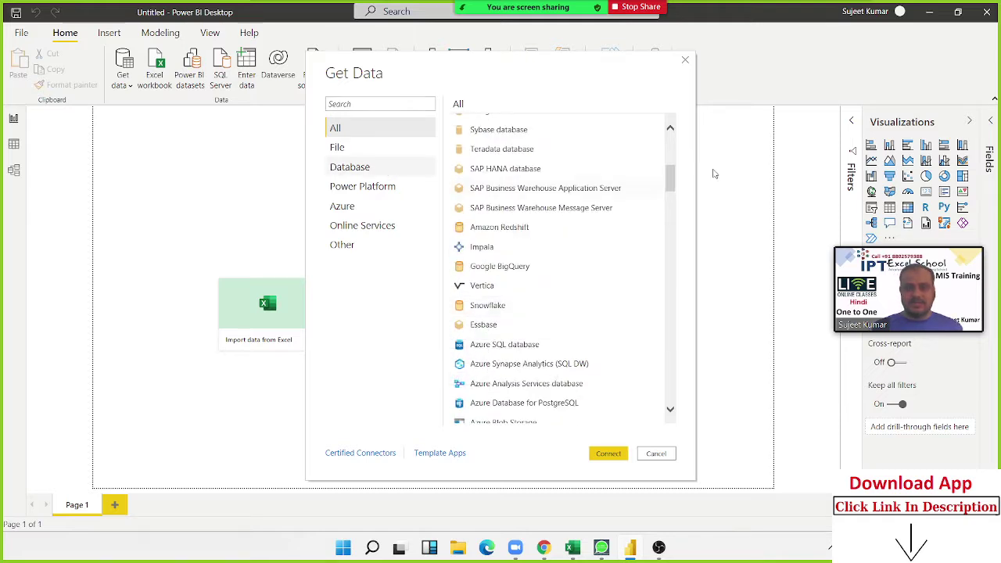
left_click(685, 62)
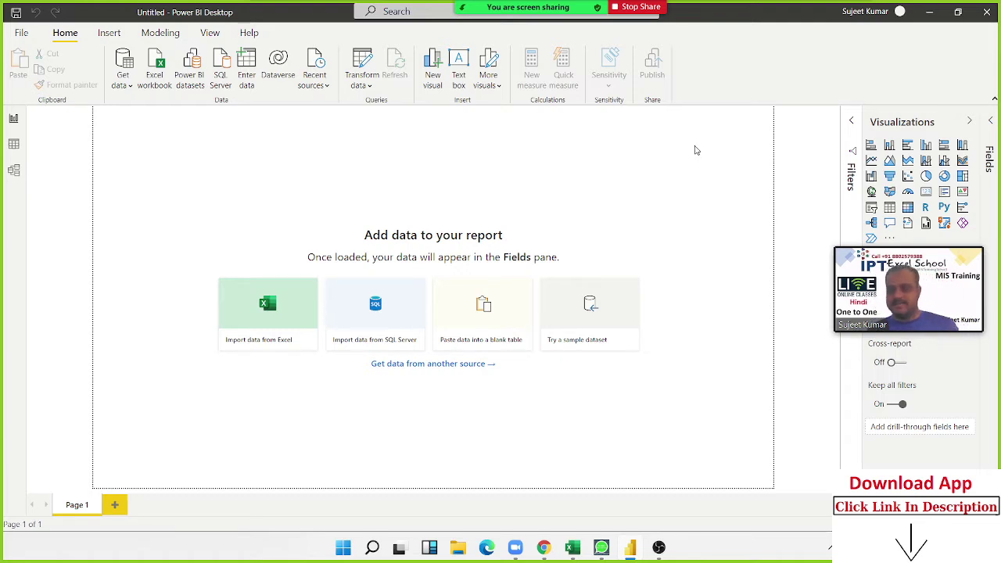
mouse_move(580, 553)
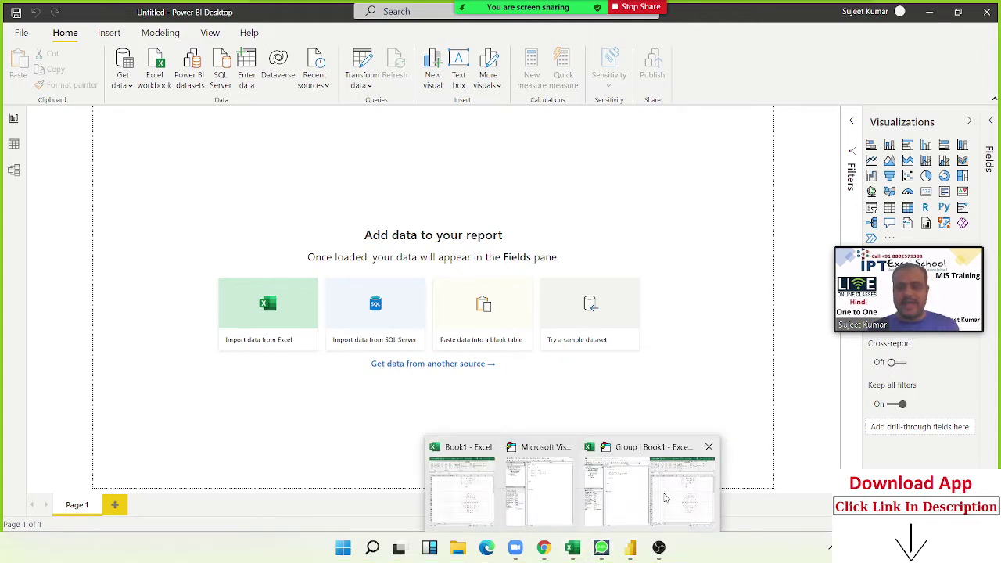
- Bring the Book1 workbook forward and maximize the Excel window
left_click(476, 486)
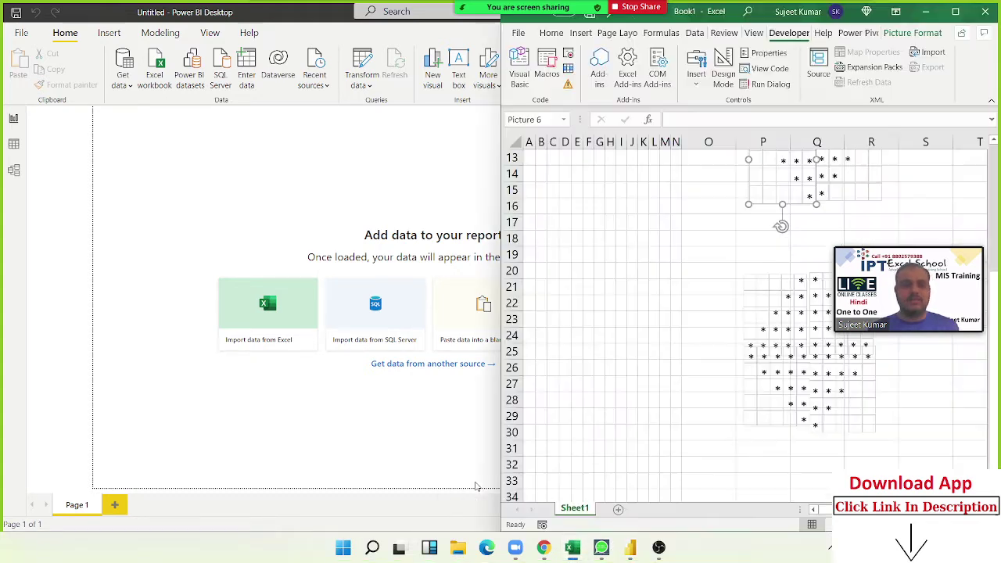
left_click(954, 12)
left_click(16, 33)
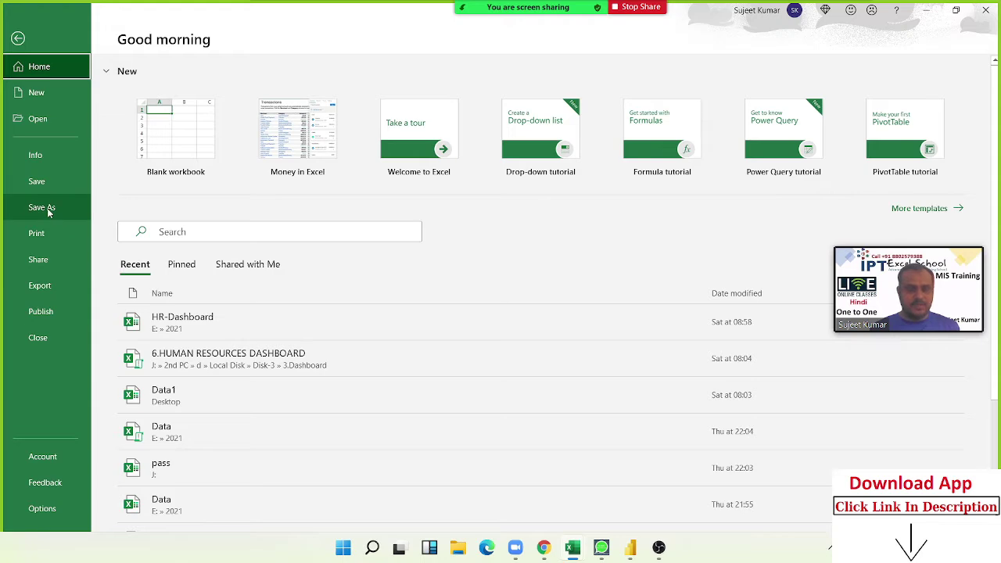
key("Escape")
left_click(597, 398)
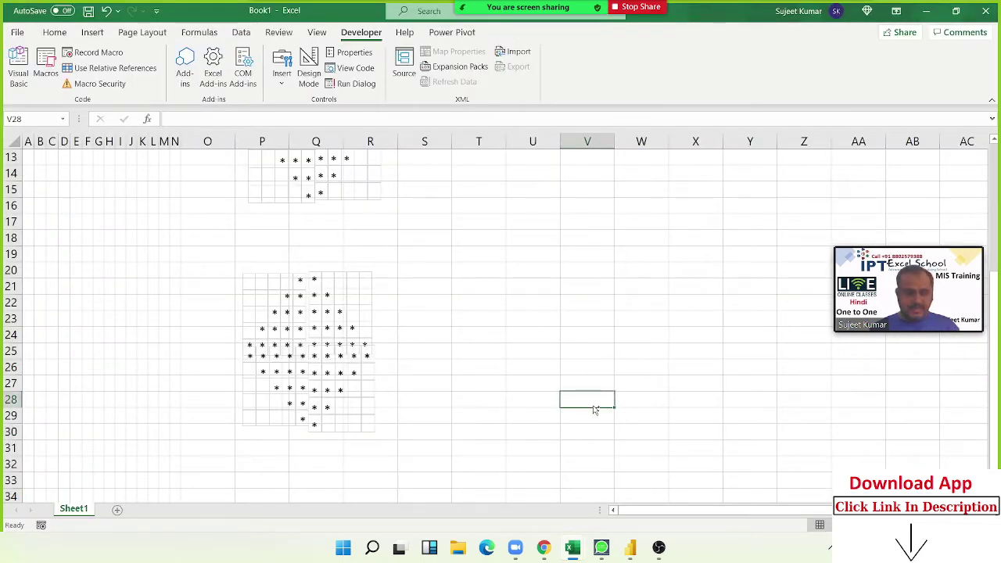
- Create a new blank workbook and rename its Sheet1 tab to Sales
key("ctrl+n")
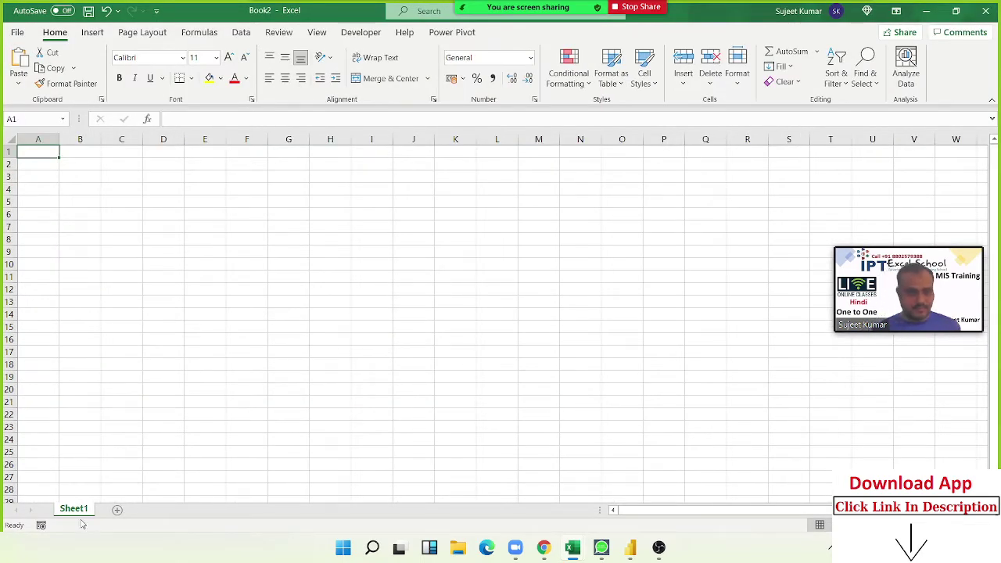
left_click(92, 499)
double_click(74, 509)
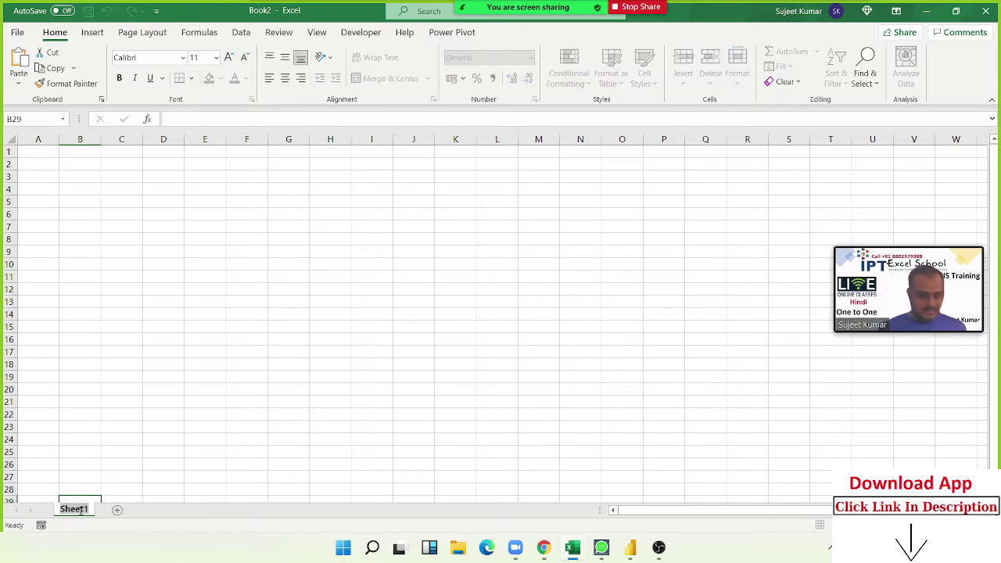
type("SAle")
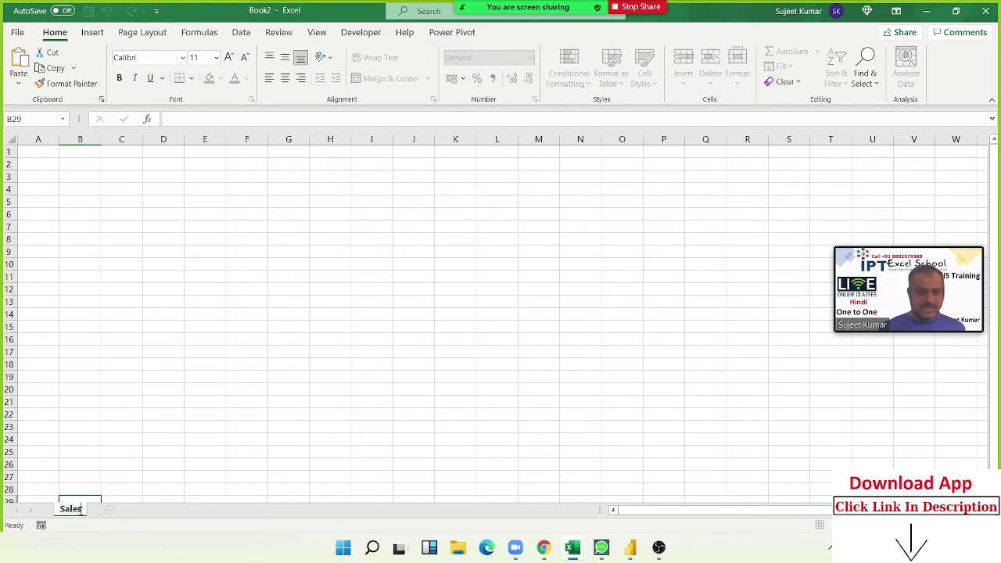
- Enter the headers SID, Date, PID, Cid and Qty in row 1
left_click(124, 467)
left_click(34, 154)
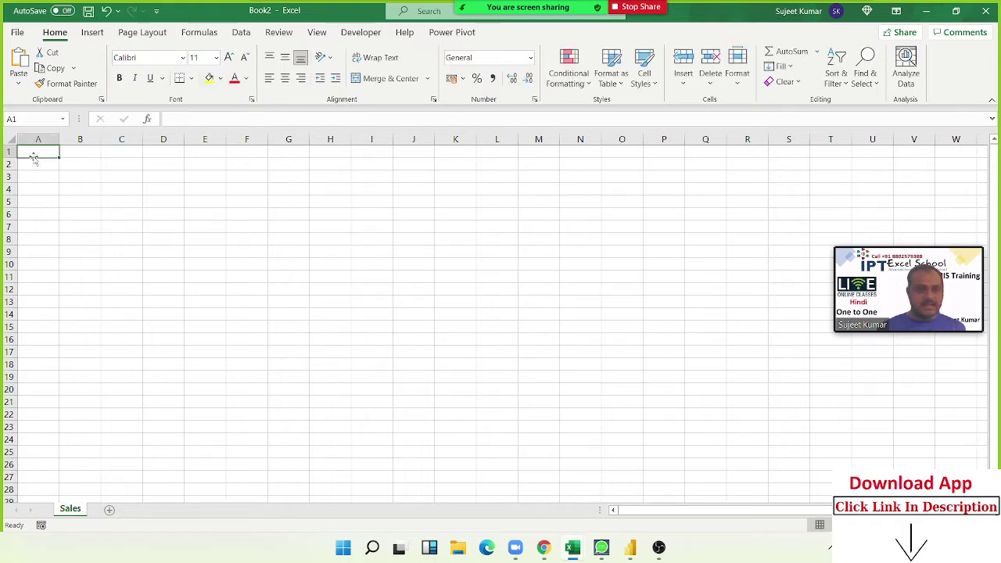
type("SID")
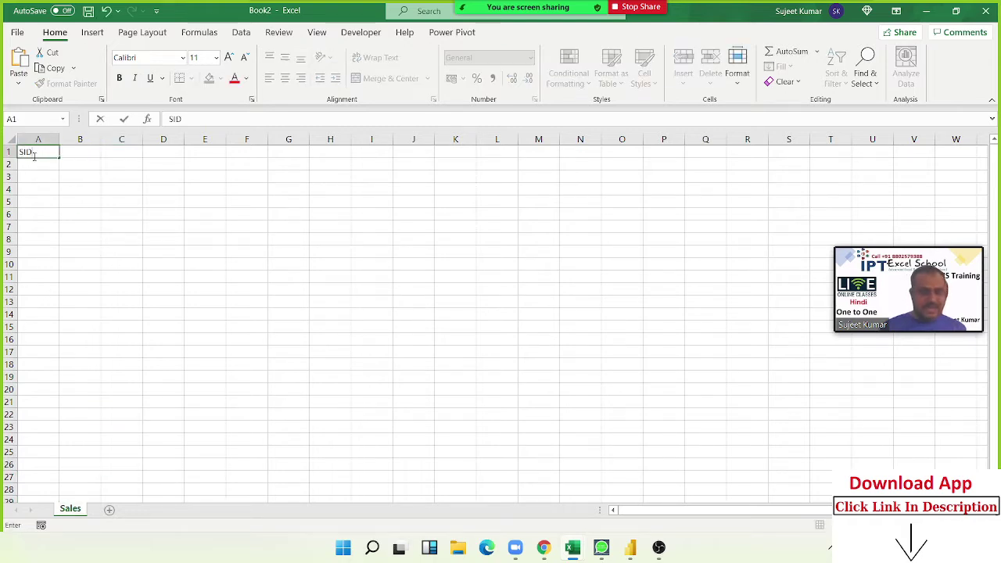
key("Tab")
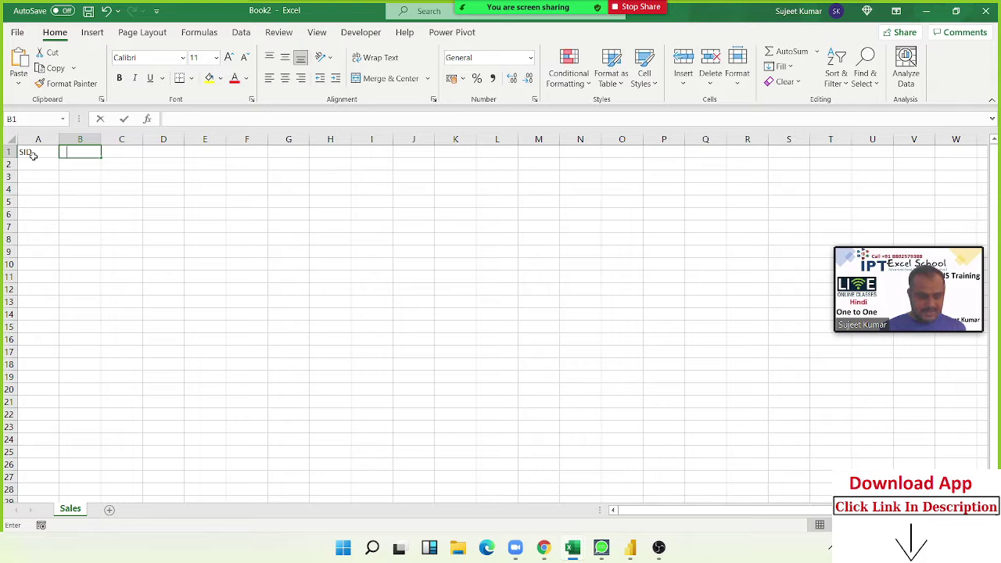
type("Date")
key("Tab")
type("l")
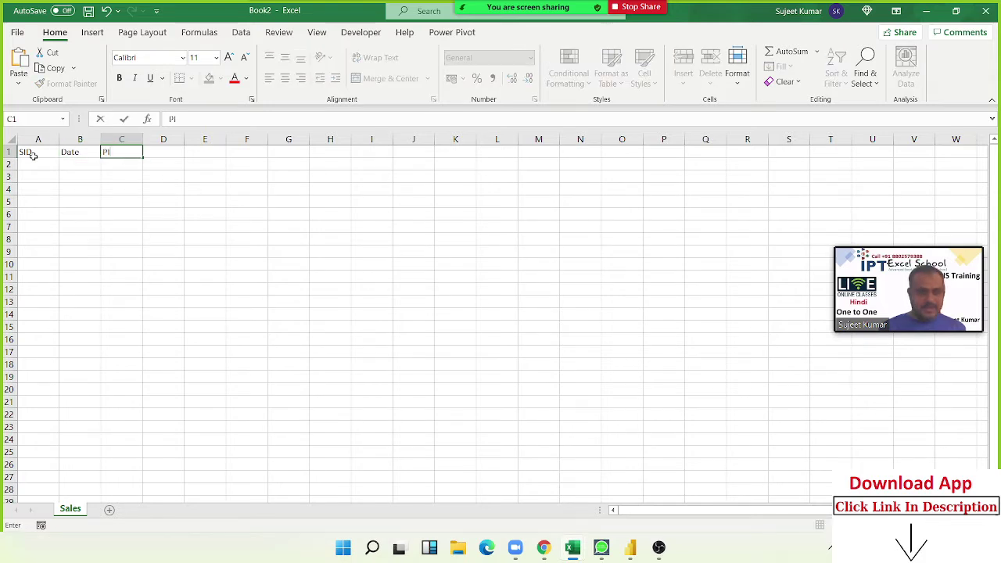
key("Tab")
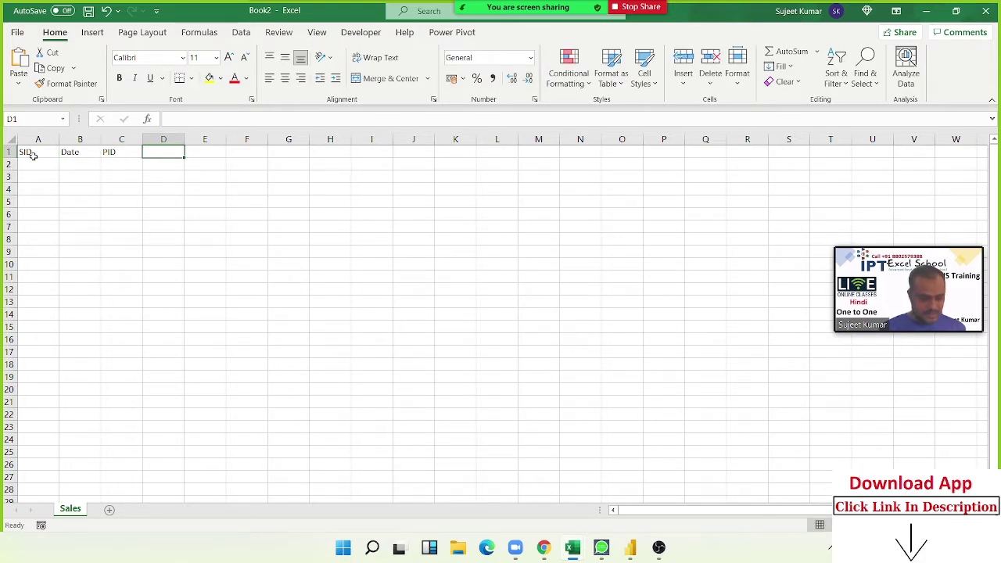
type("Cid")
key("Tab")
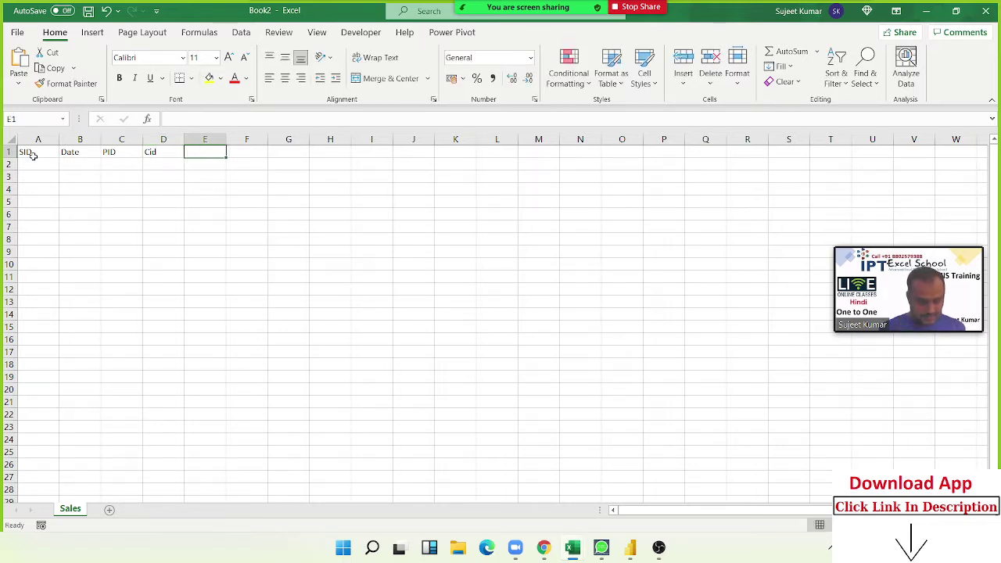
type("Qty")
key("Return")
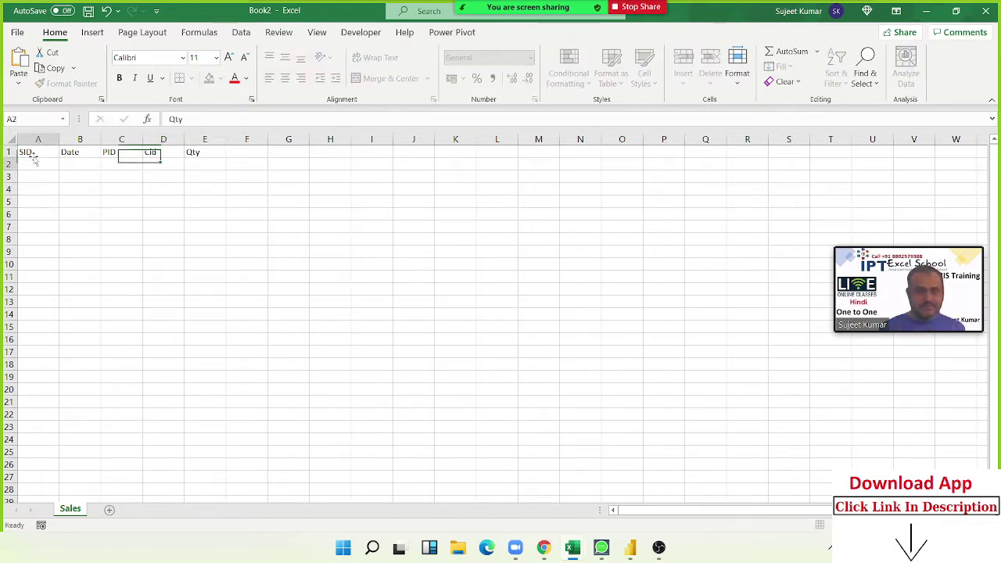
- Enter SID values 1 and 2 and extend the series down column A to 197
type("1")
key("Return")
type("2")
key("Return")
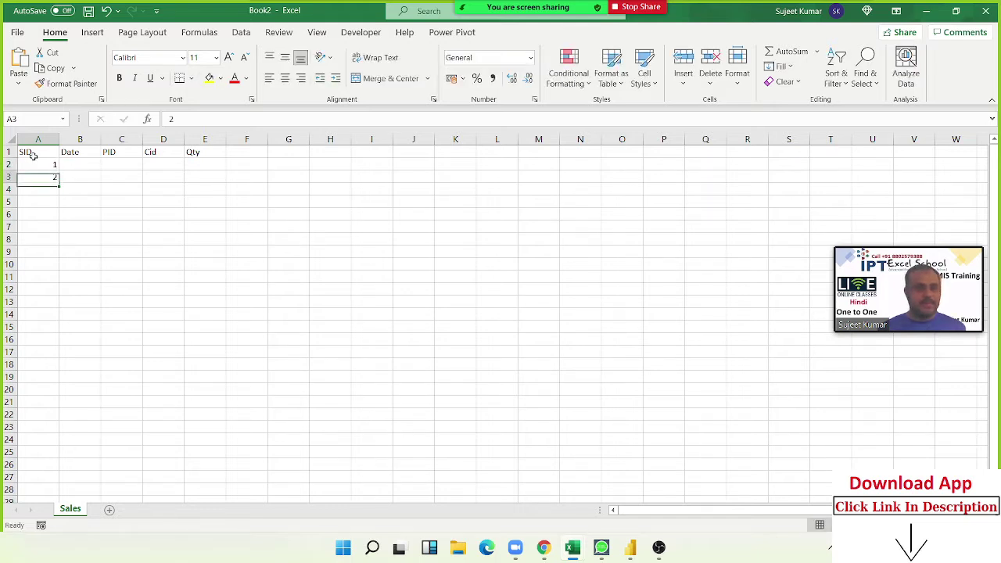
left_click_drag(35, 163, 61, 560)
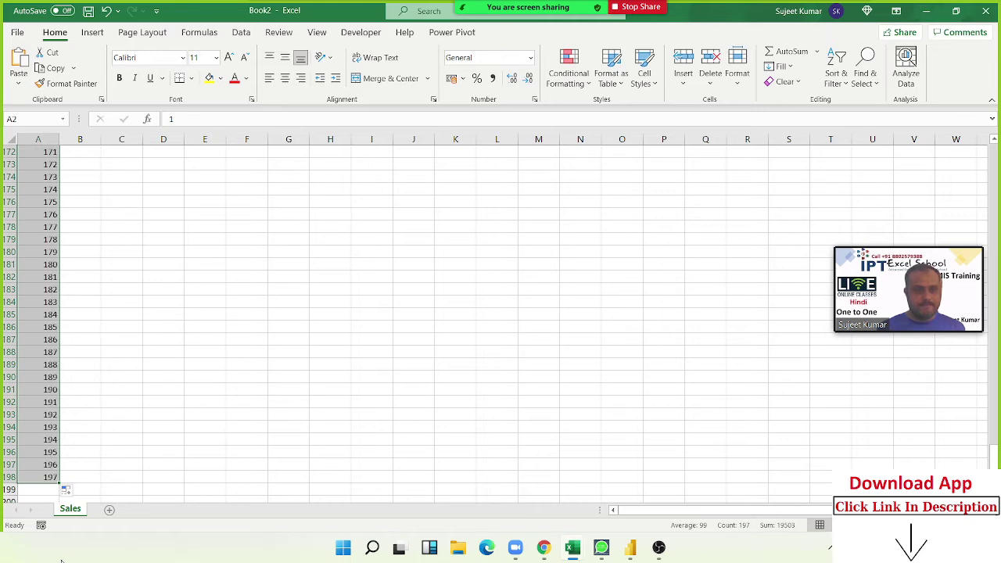
- Enter 1/1 in B2 and fill daily dates down beside every SID row
key("ctrl+BackSpace")
key("Right")
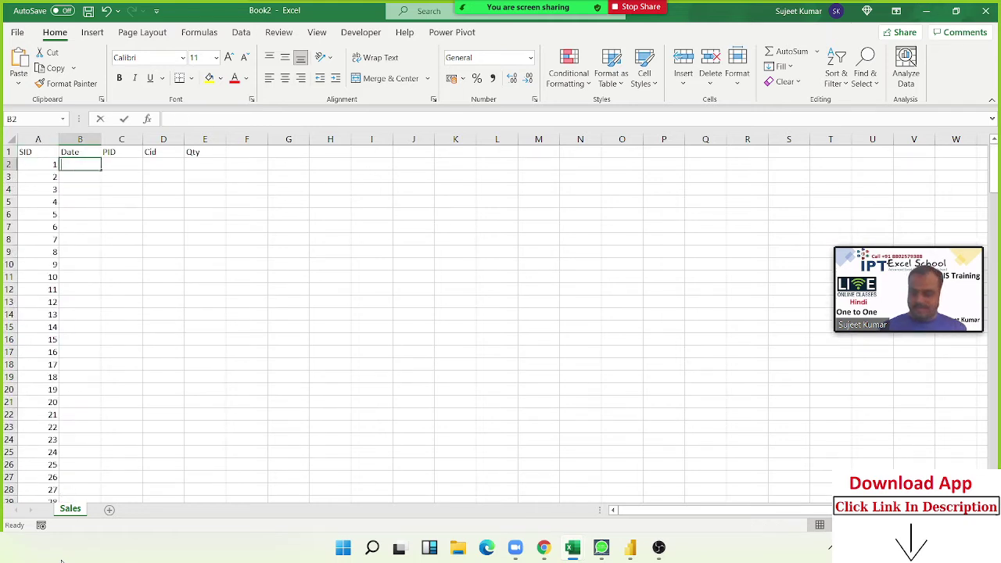
type("1/1")
key("Return")
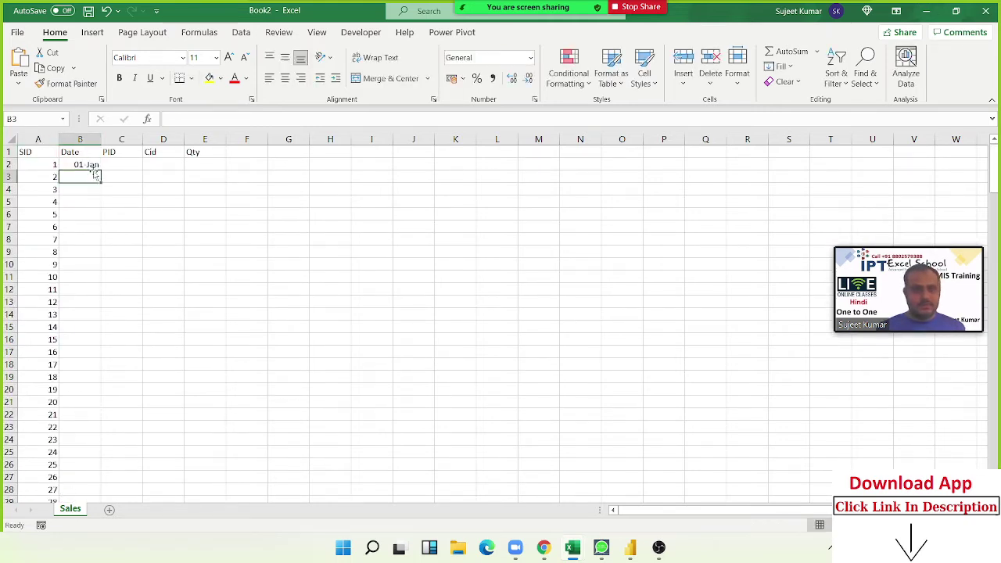
left_click(98, 165)
double_click(100, 165)
- Enter a RANDBETWEEN formula in C2 and fill it down the PID column
left_click(117, 160)
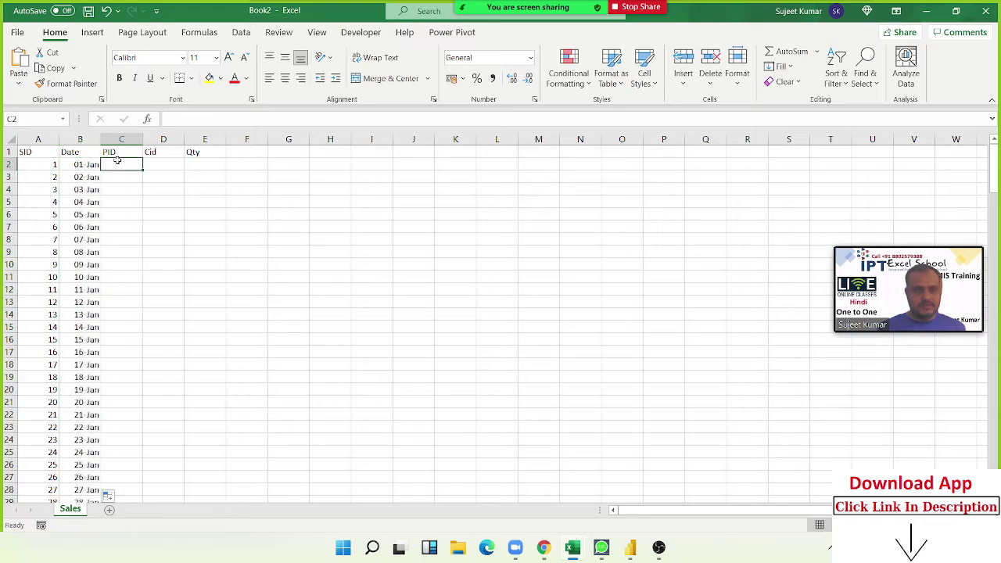
type("=")
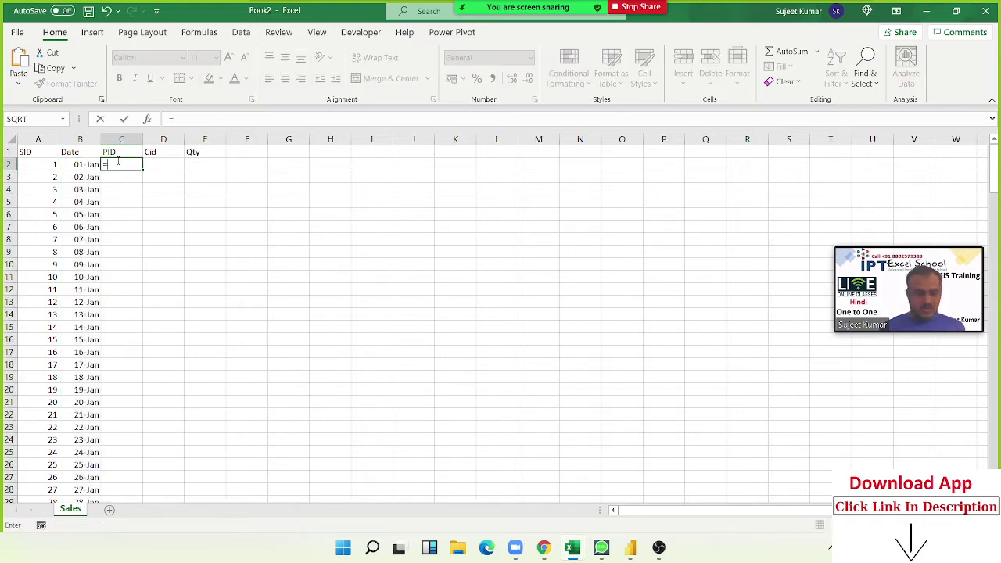
type("ra")
key("Down")
key("Down")
key("Down")
key("Tab")
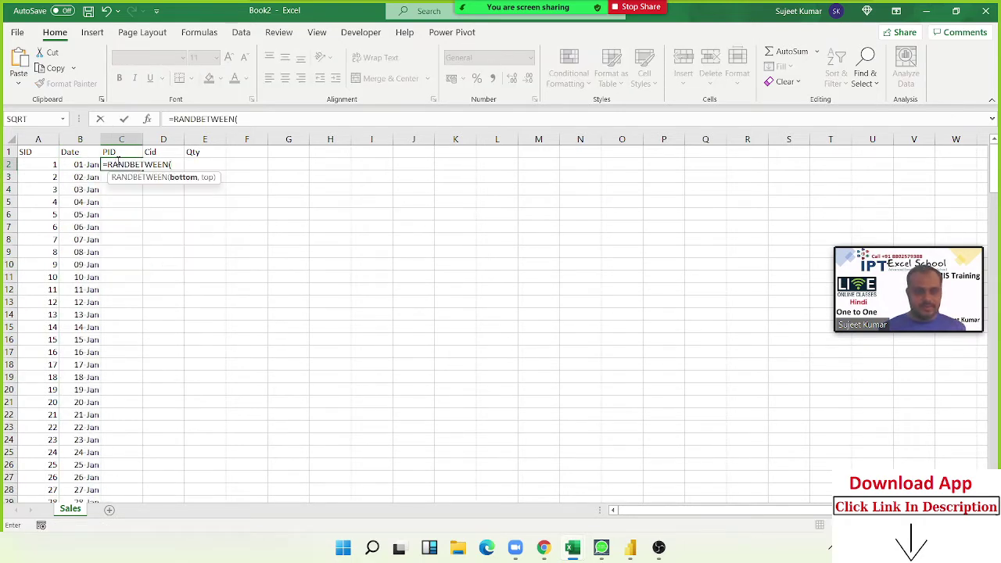
type("10,90")
key("Return")
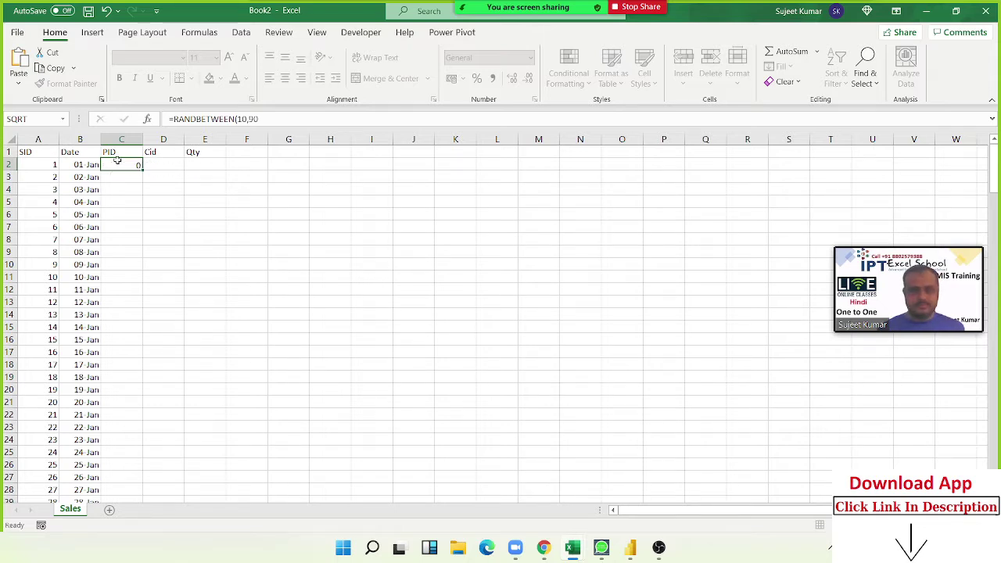
left_click(131, 164)
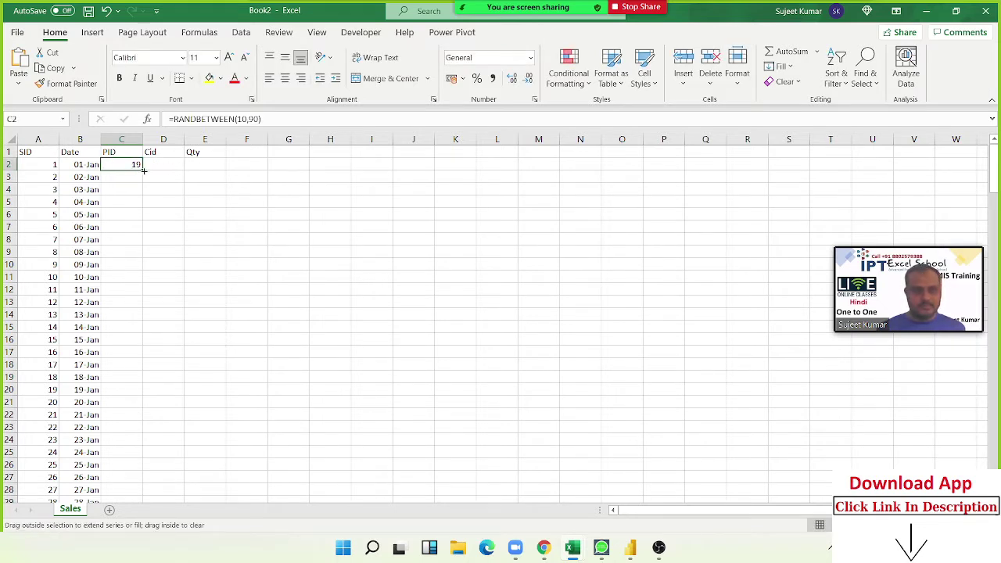
double_click(141, 171)
- Correct the PID formula to =RANDBETWEEN(1,5) and refill column C
left_click(156, 165)
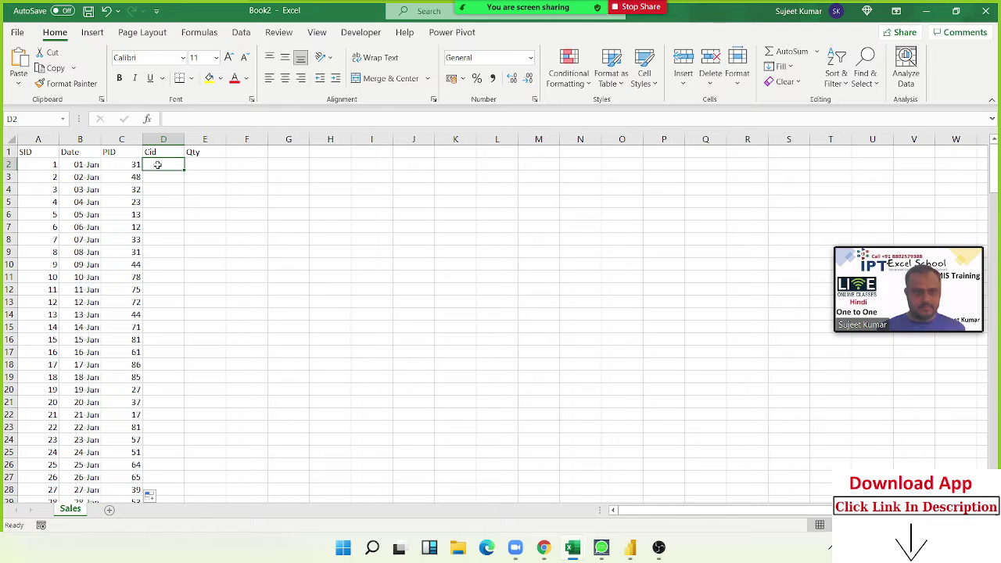
key("Left")
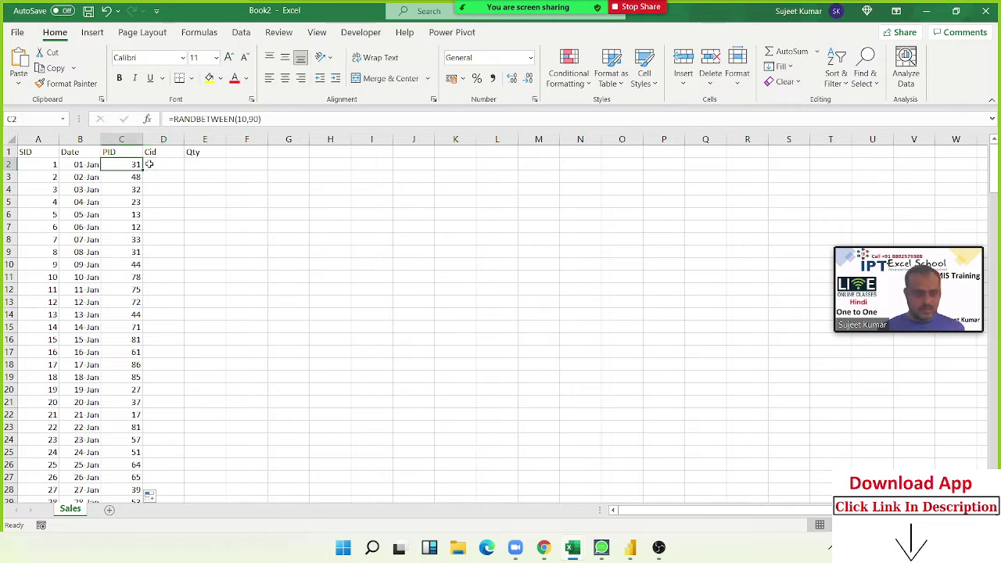
key("F2")
key("Left")
key("Left")
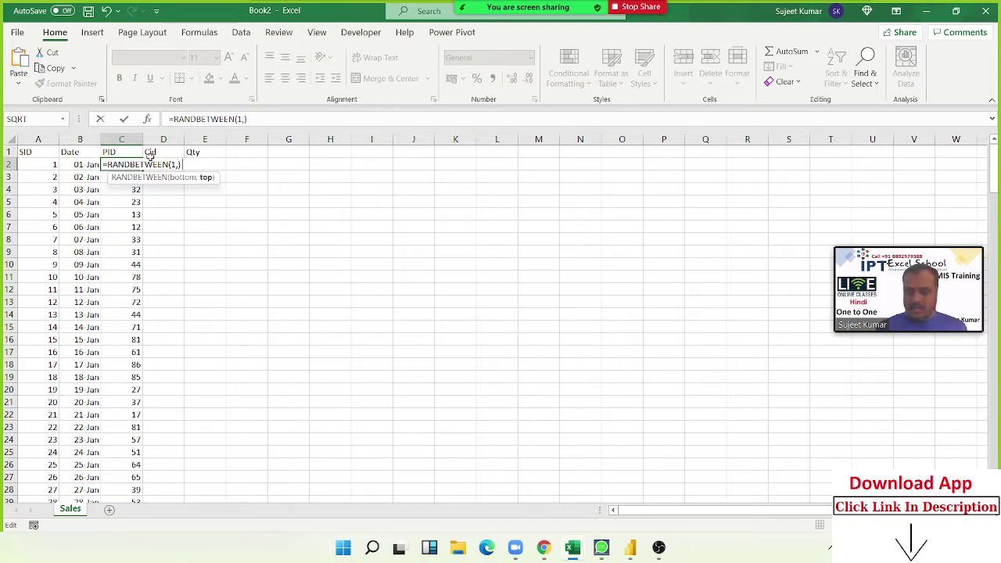
type("5")
key("Return")
key("Up")
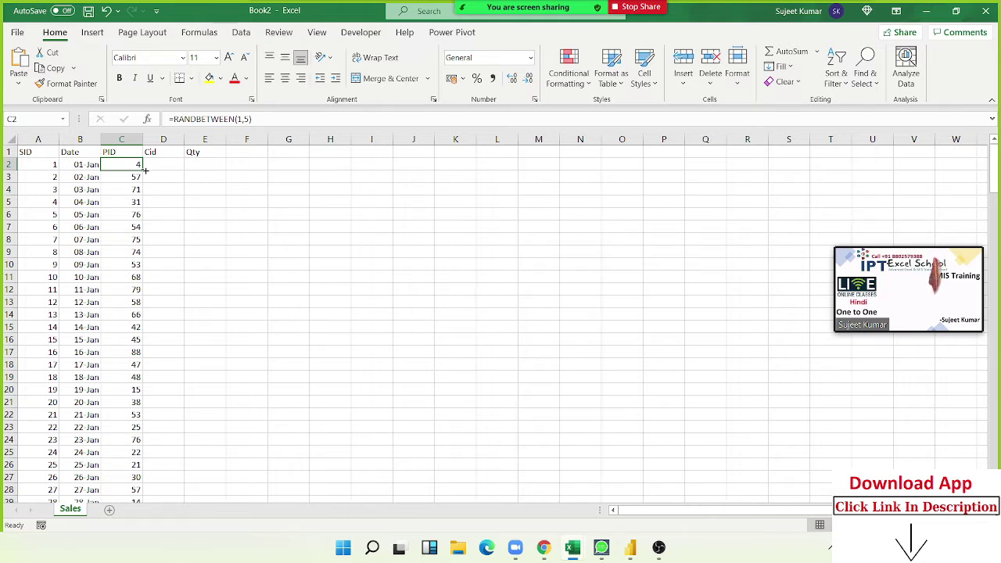
double_click(145, 170)
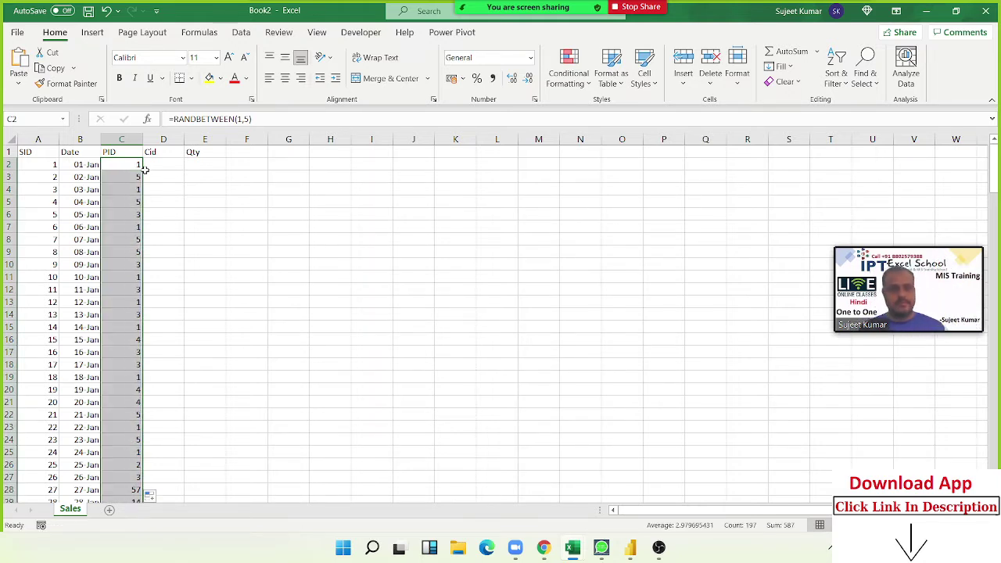
- Copy the 1–5 random formula into D2 and fill it down the Cid column
left_click(169, 165)
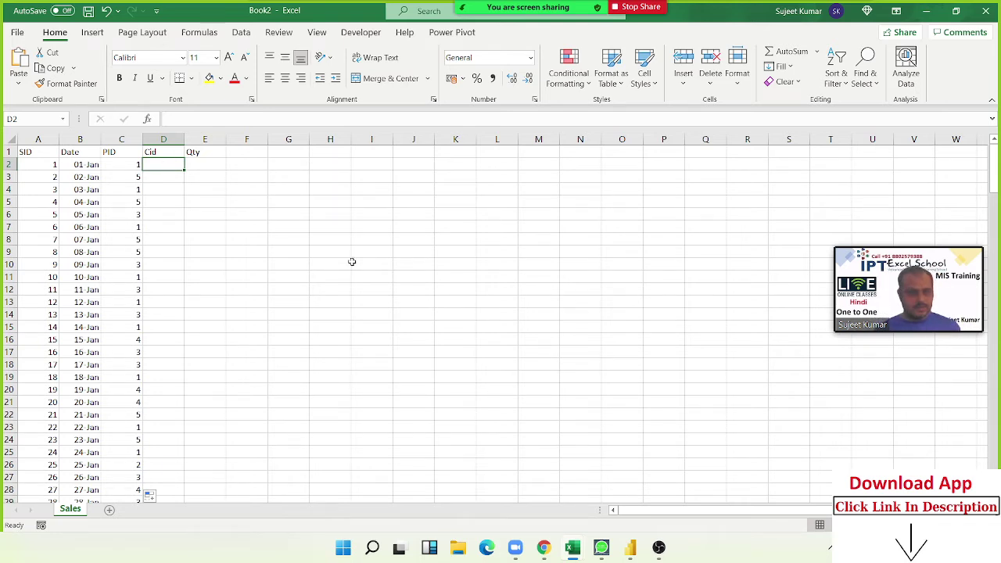
key("ctrl+r")
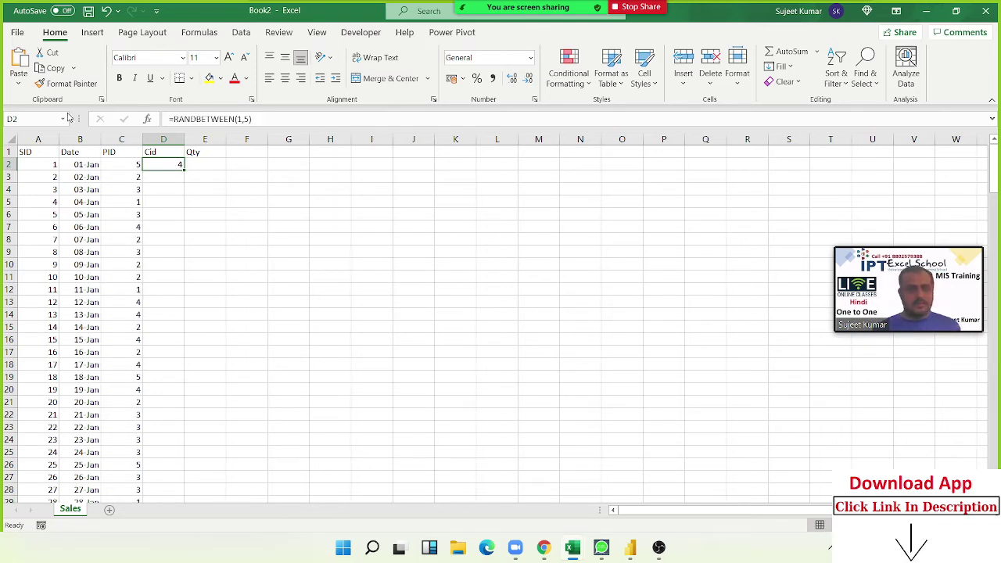
double_click(185, 170)
- Fill the Qty column with =RANDBETWEEN(10,90) down to the last row
left_click(194, 164)
type("=r")
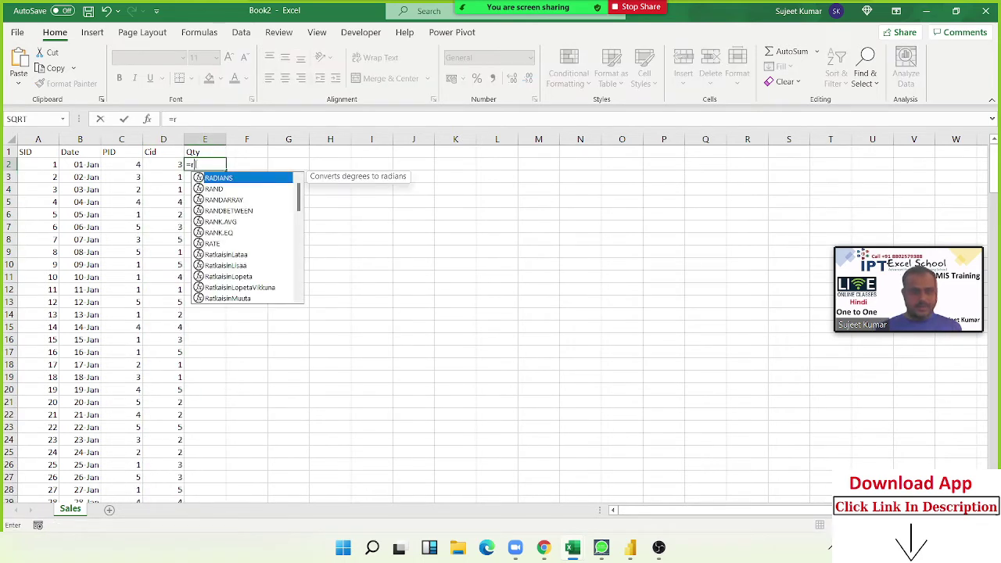
type("a")
key("Down")
key("Down")
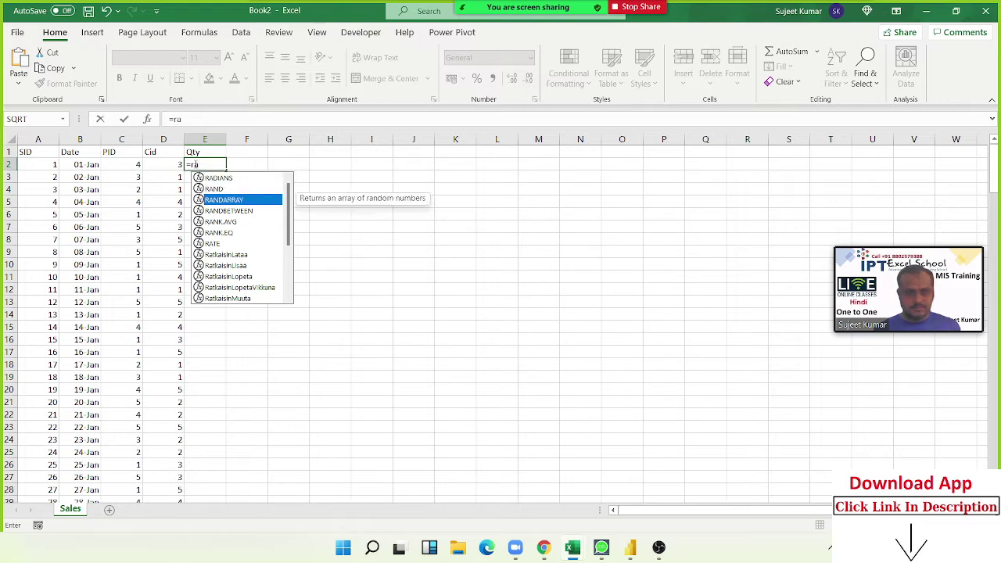
key("Down")
key("Tab")
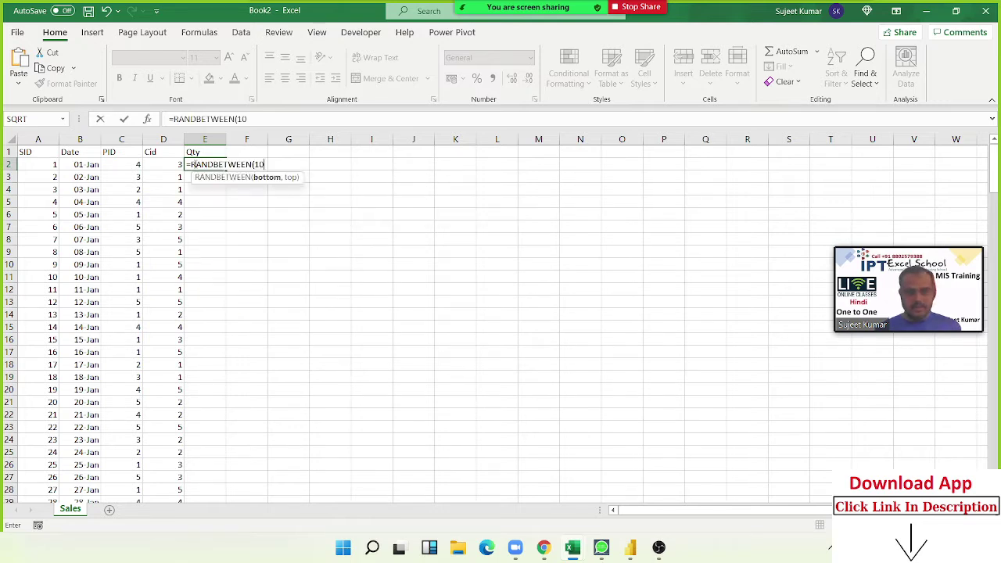
type("100")
key("Return")
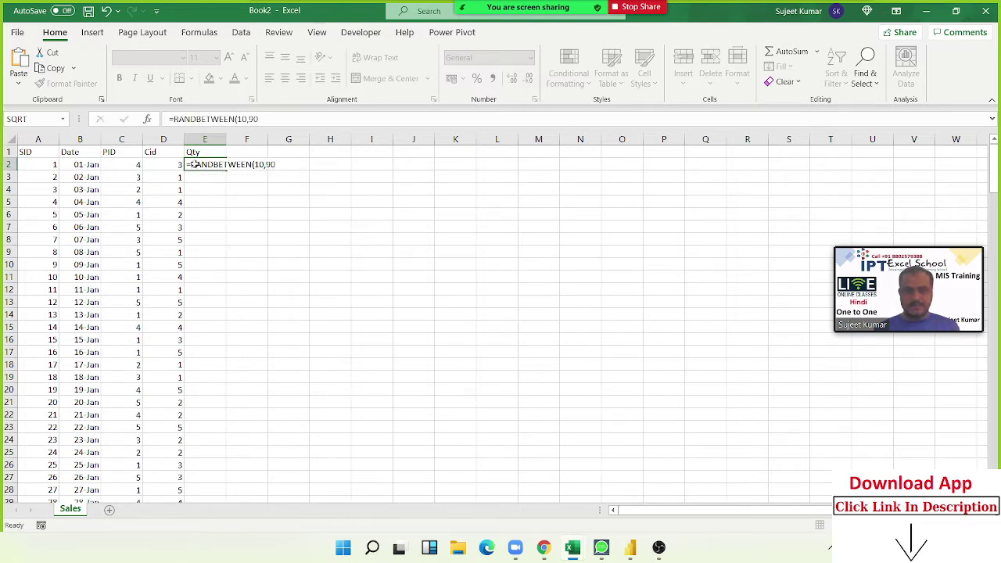
left_click(204, 164)
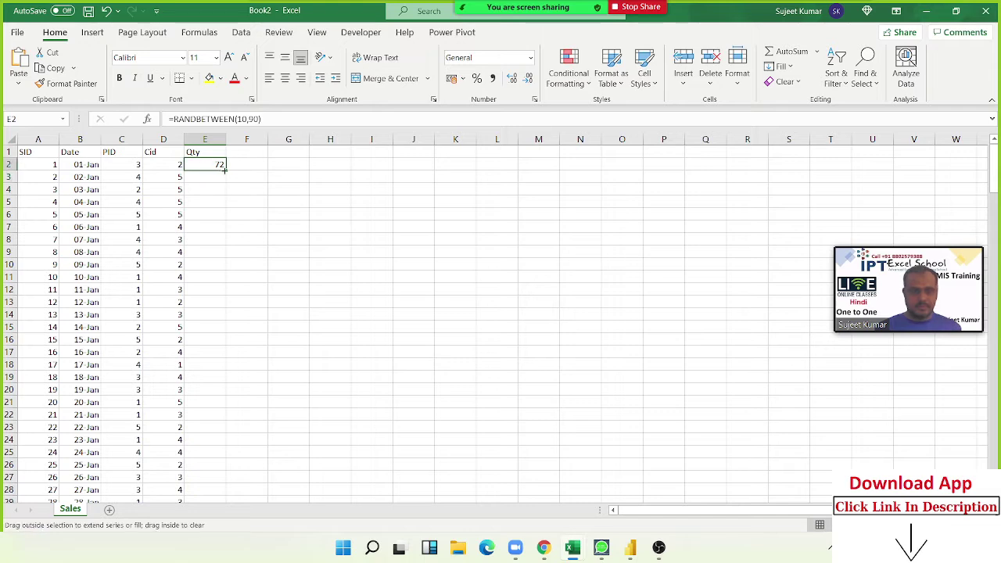
double_click(225, 170)
- Copy the whole A1:E198 sales table and return to Power BI
key("ctrl+shift+Right")
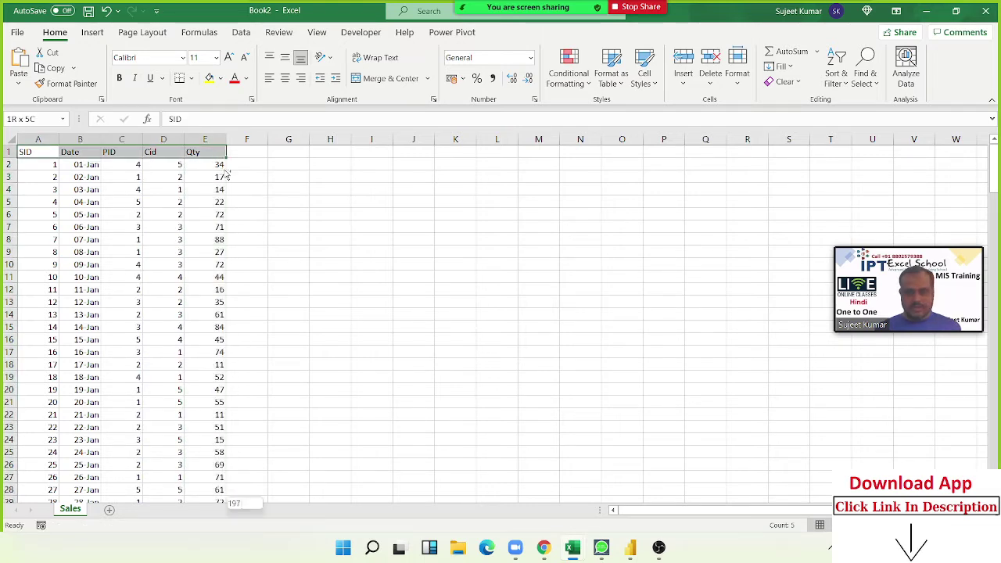
key("ctrl+shift+Down")
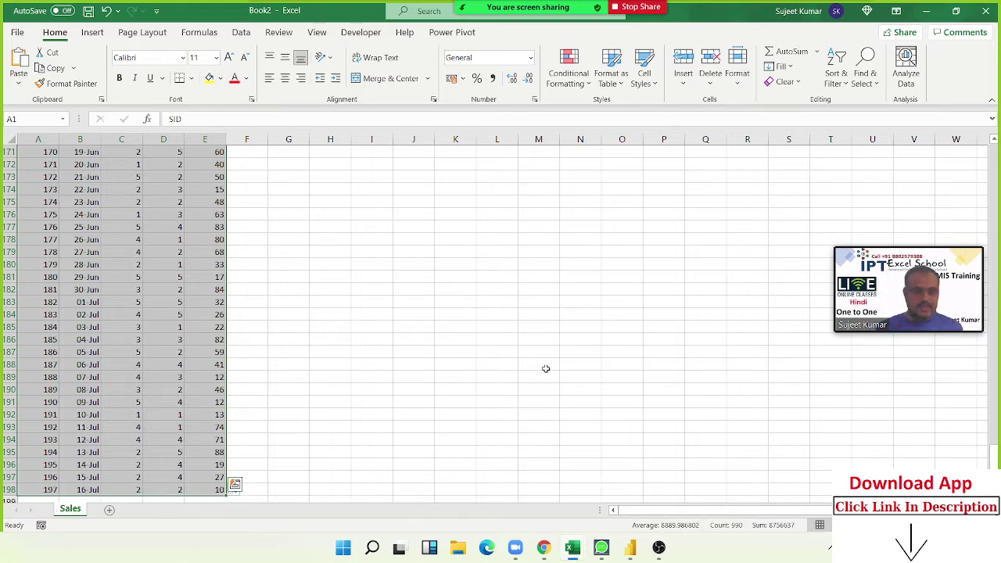
key("ctrl+c")
left_click(631, 548)
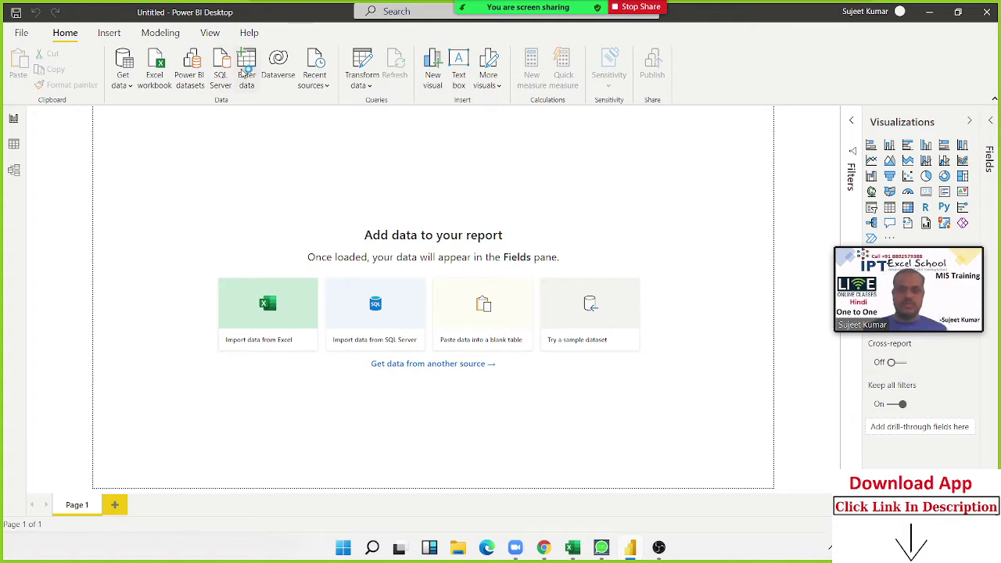
- Paste the copied sales data into Enter data, name the table Sales, and load it
left_click(245, 72)
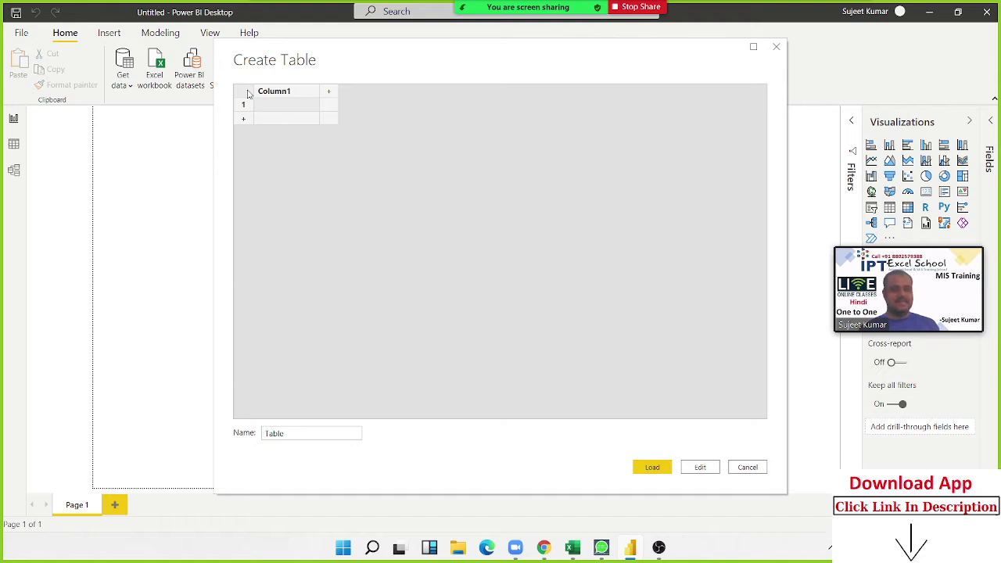
key("ctrl+v")
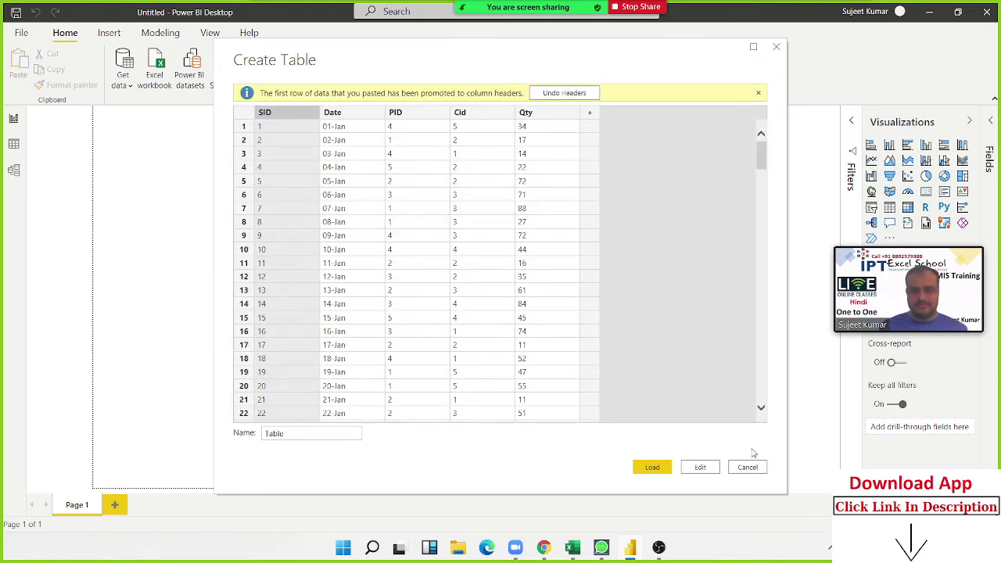
double_click(346, 435)
type("Sa")
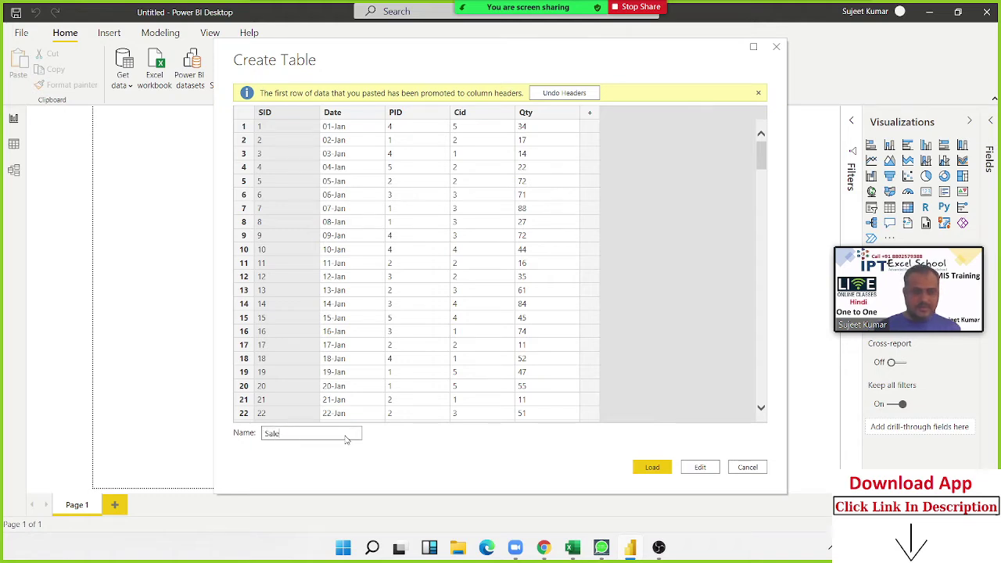
left_click(639, 467)
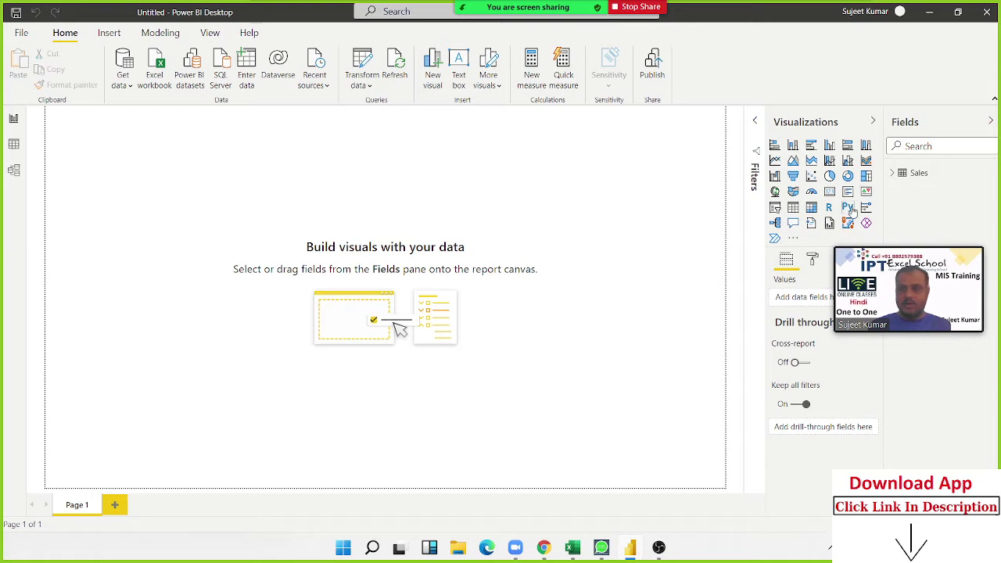
- In Book2, add a new sheet with the headers PID, Name and MRP
mouse_move(600, 548)
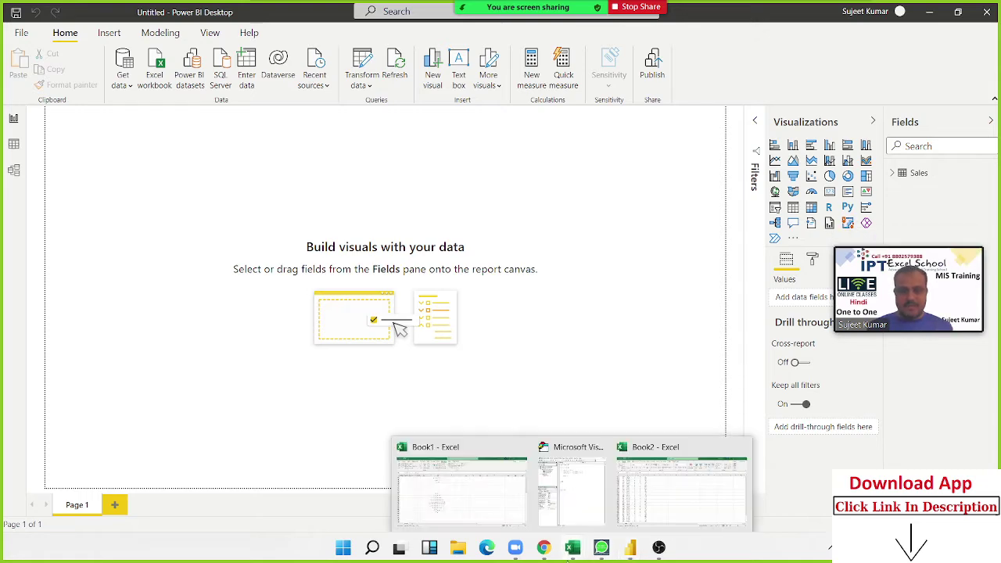
left_click(684, 480)
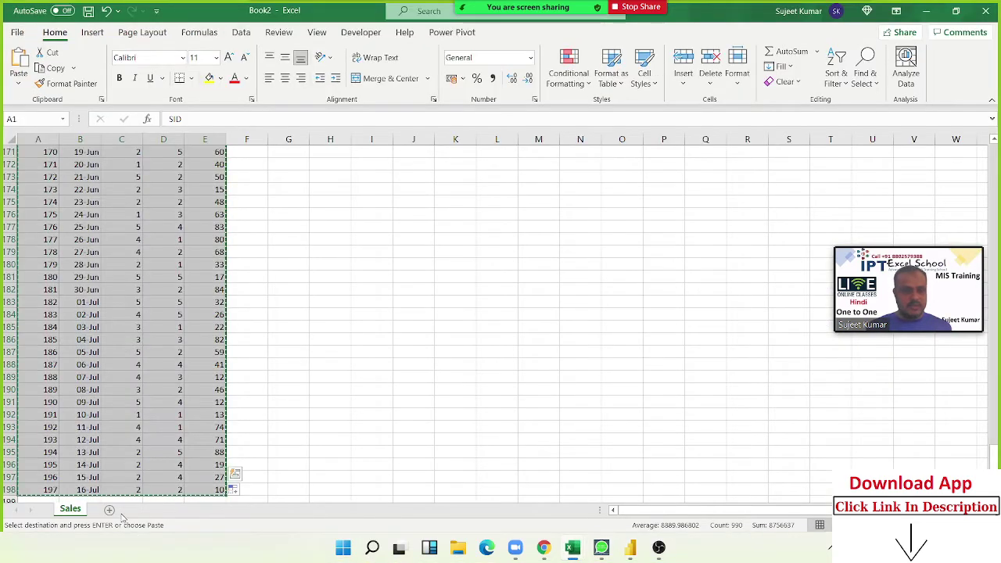
left_click(110, 510)
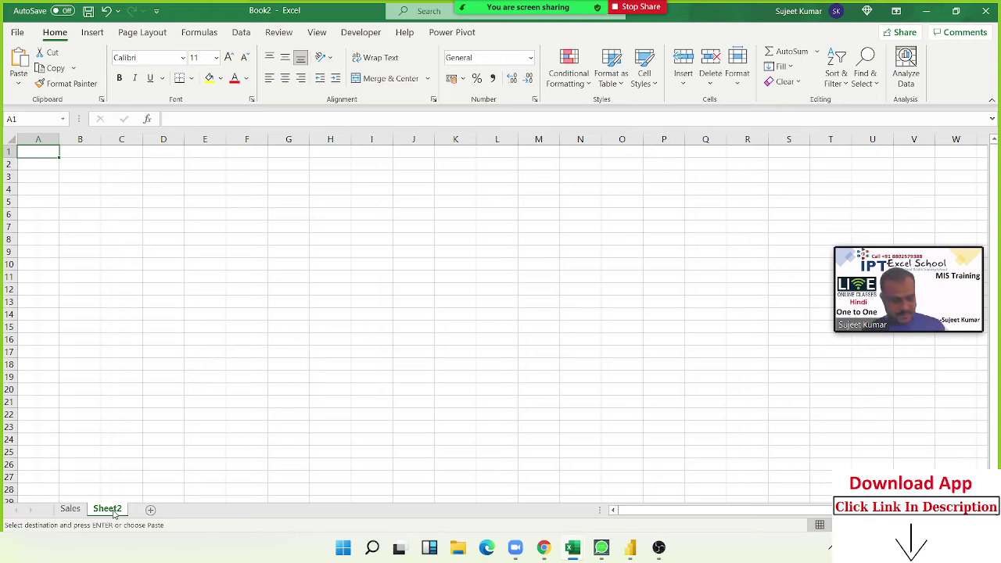
type("Pl")
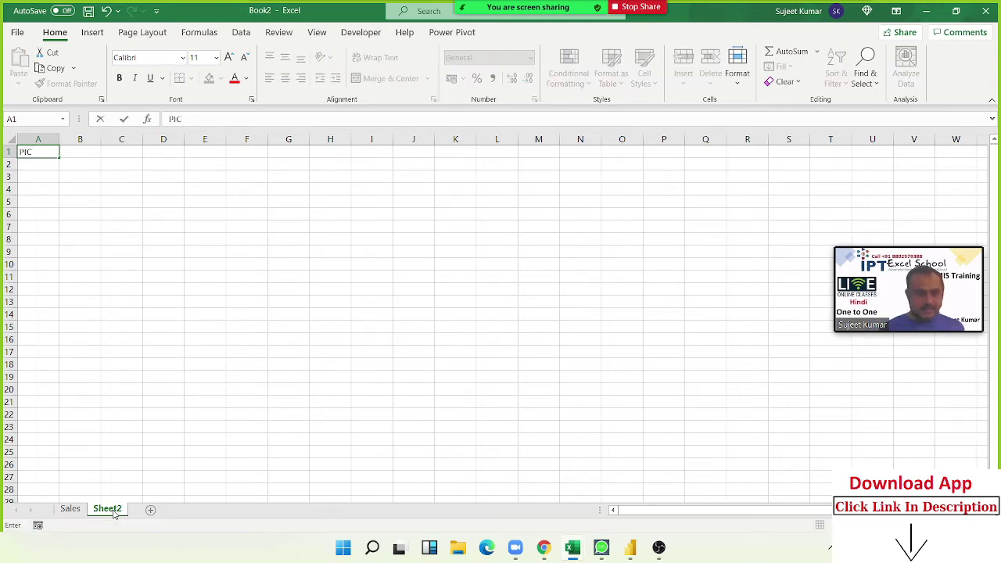
key("Tab")
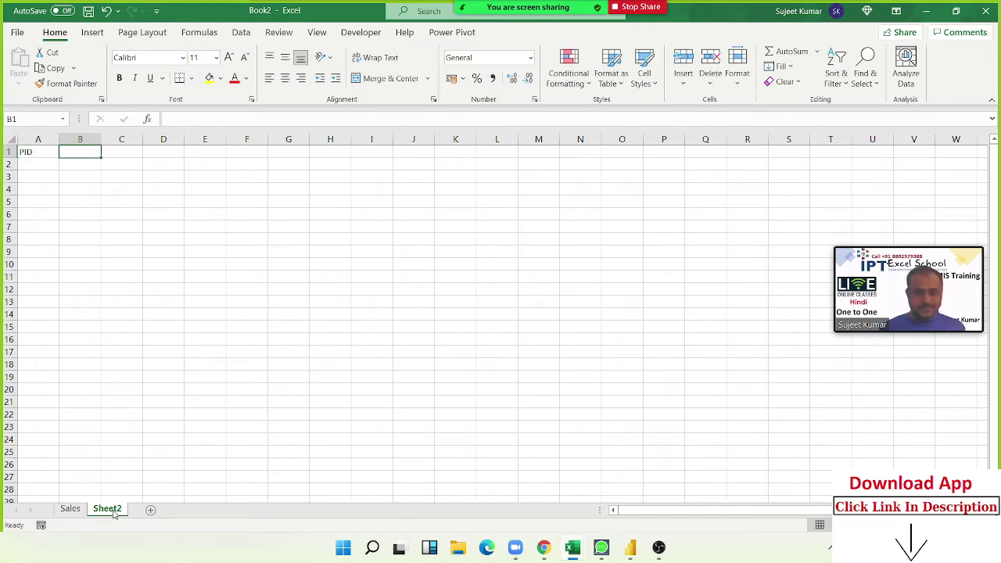
type("Name")
key("Tab")
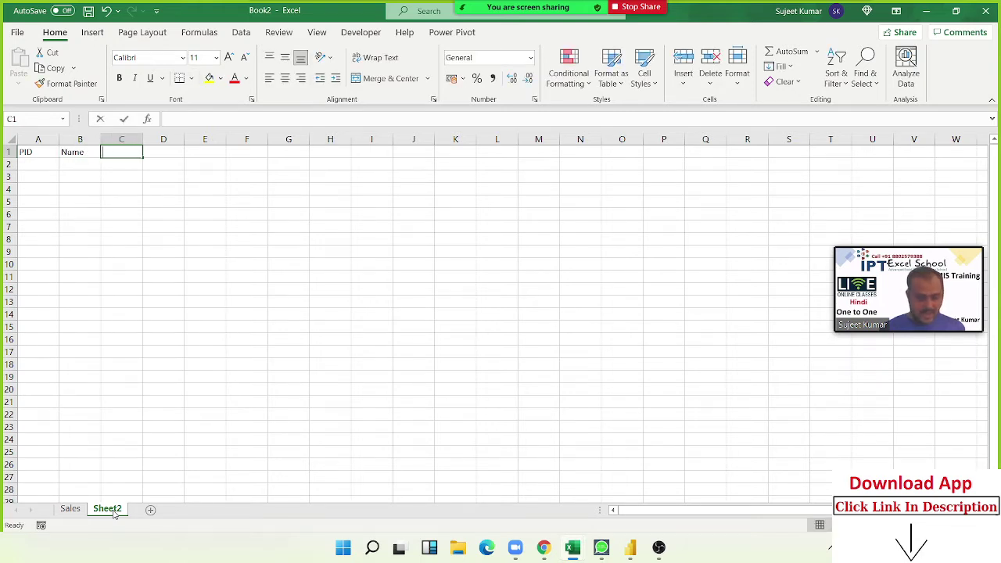
type("MRP")
key("Return")
- Enter PID values 1 through 5 in column A
type("1 ")
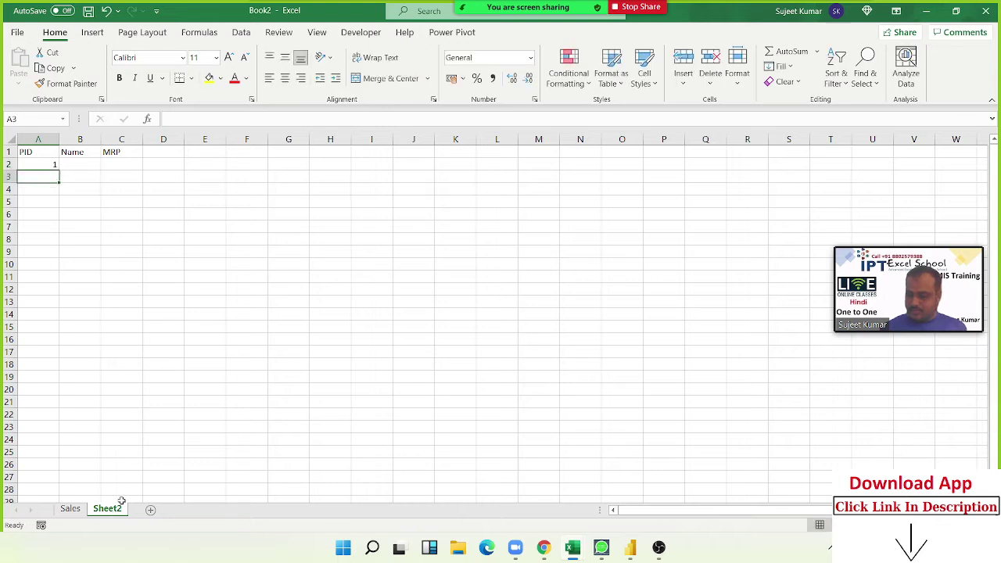
type("2 3")
key("Return")
type("4")
key("Return")
type("5")
key("Return")
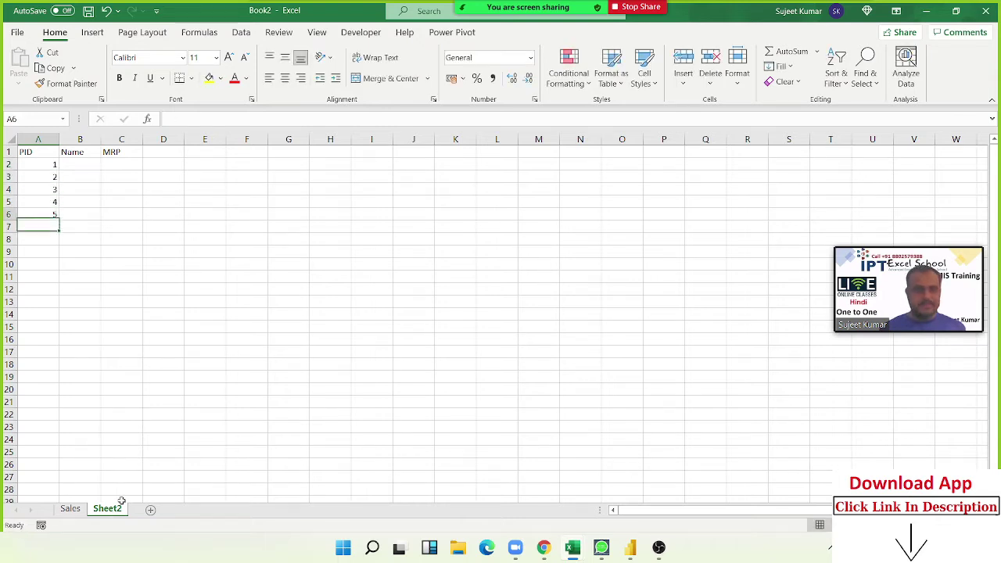
key("Up")
key("Up")
key("Up")
key("Right")
key("Down")
- Enter the product names Excel, Access, BI, VBA and SQL
type("E")
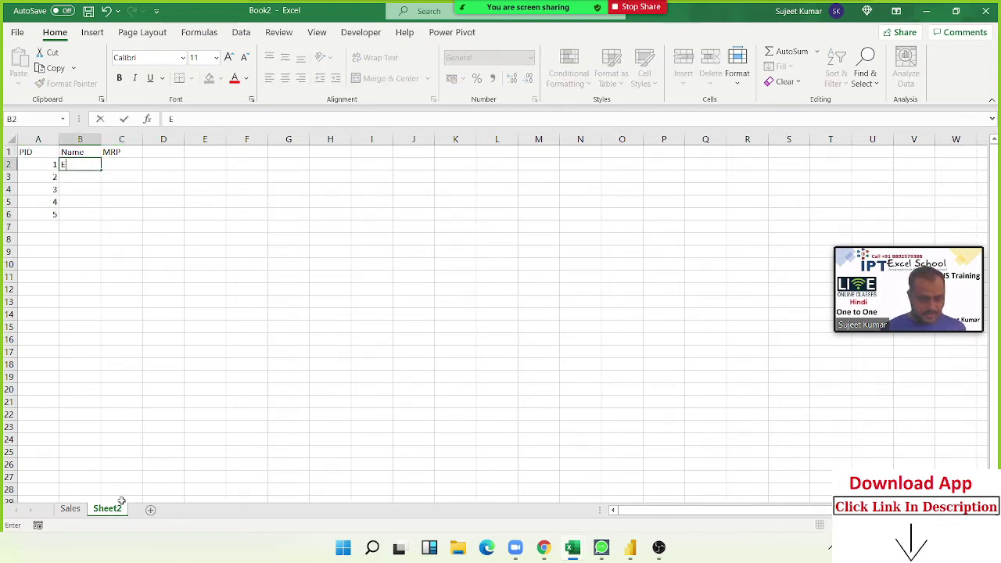
type("xcel")
key("Return")
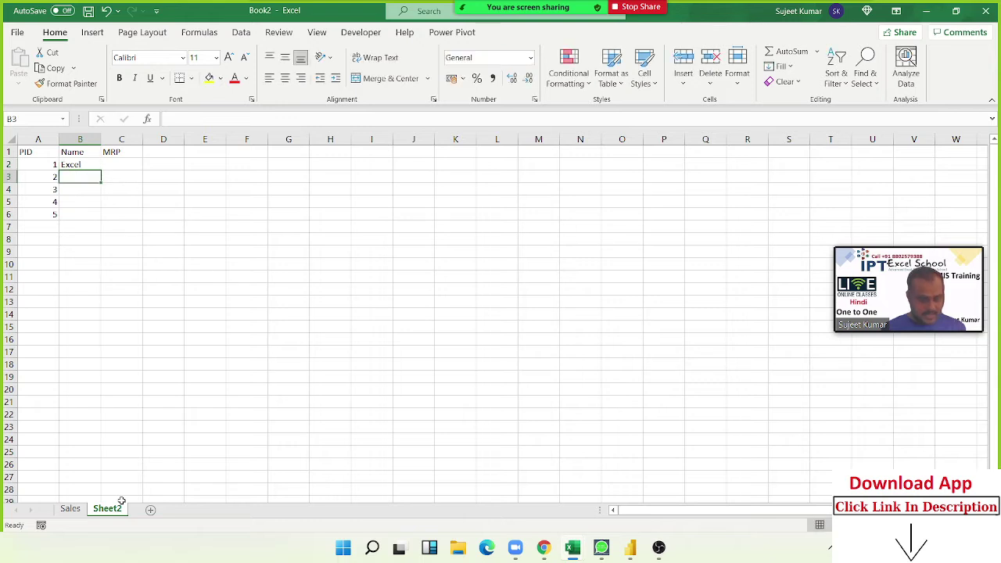
type("Acces")
key("Return")
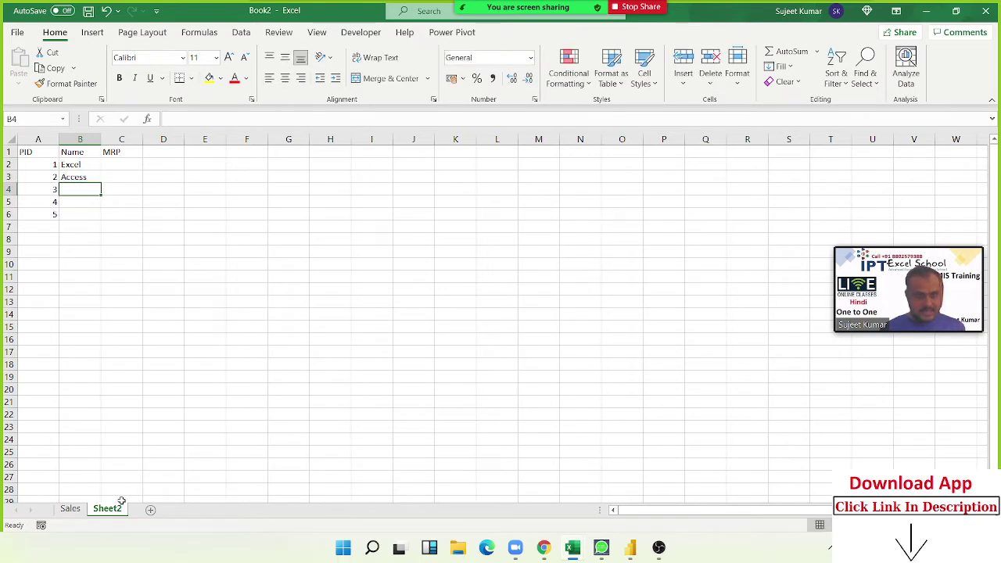
type("BI")
key("Return")
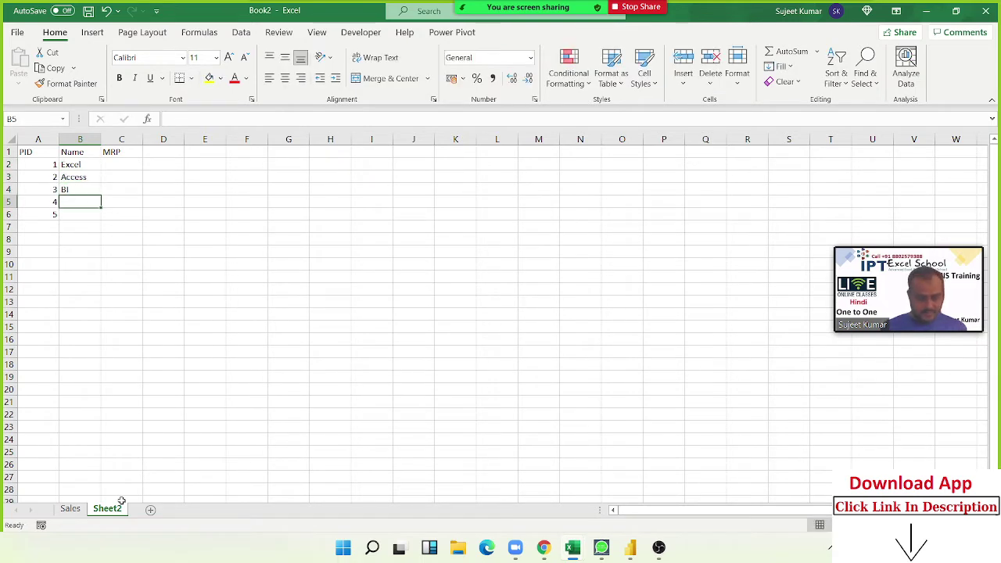
type("VBA")
key("Return")
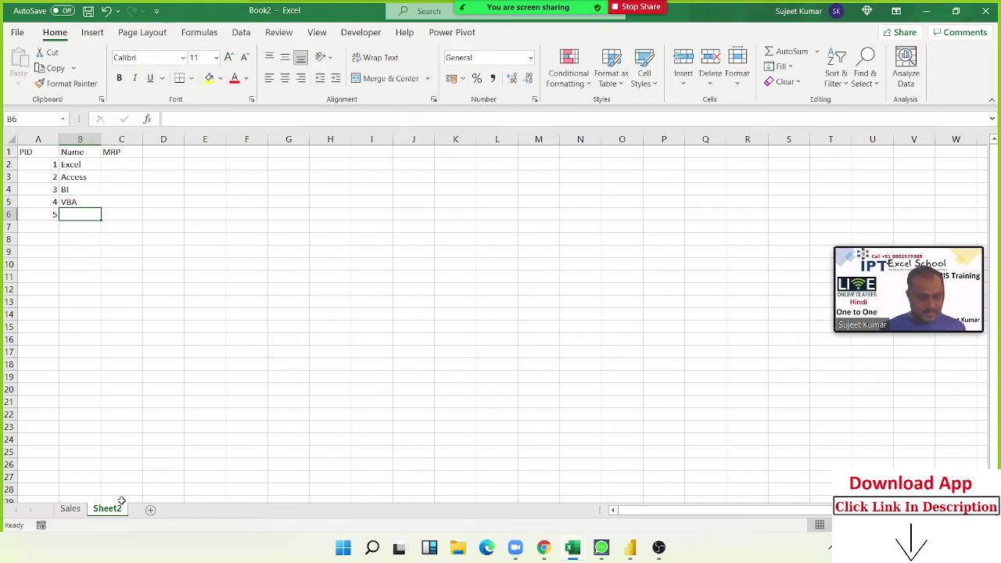
type("SQL")
key("Return")
- Enter the MRP prices 7500, 6000, 6000, 10000 and 6000
key("Up")
key("Up")
key("Up")
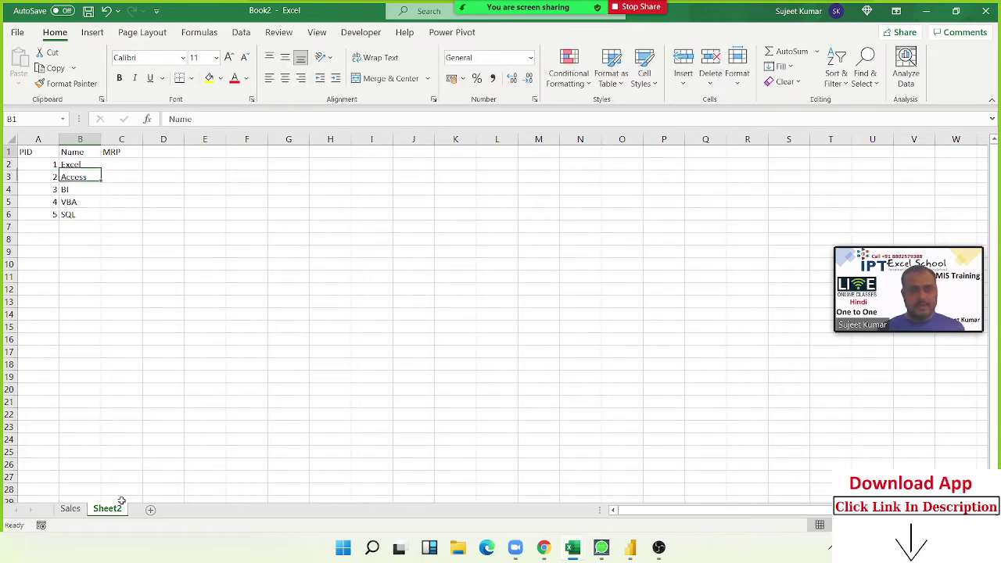
key("Up")
key("Up")
key("Right")
key("Return")
type("7")
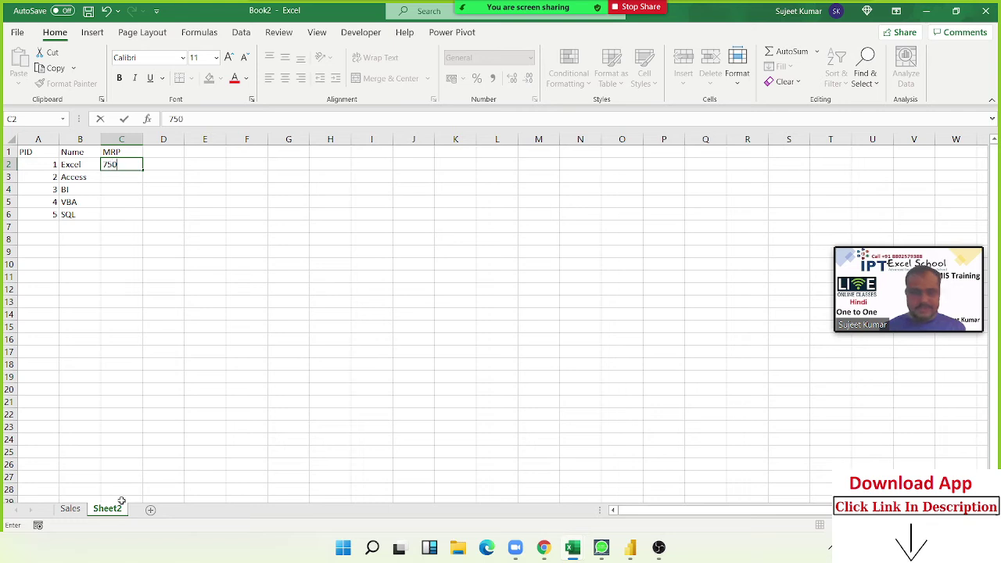
key("Return")
type("6")
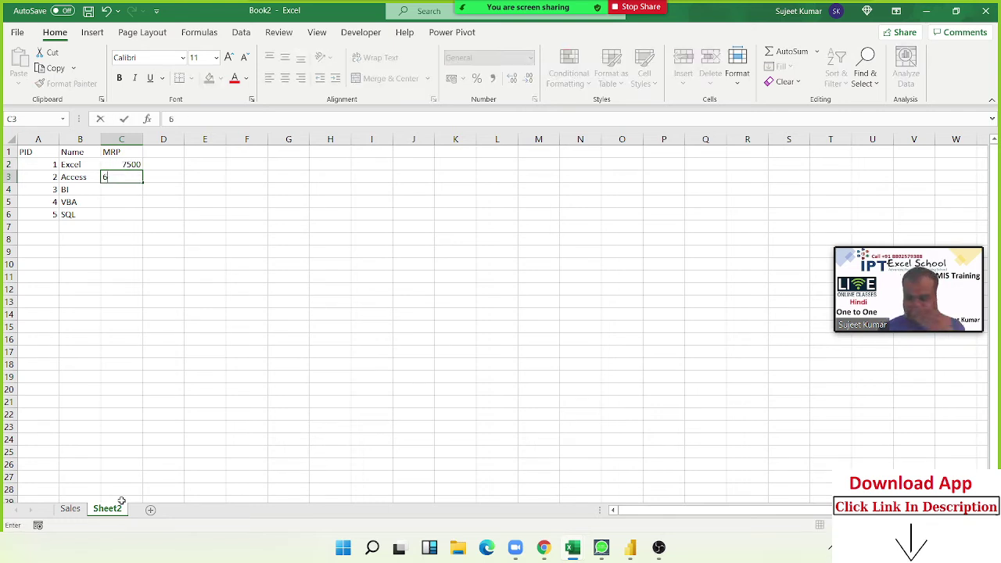
type("00")
key("Return")
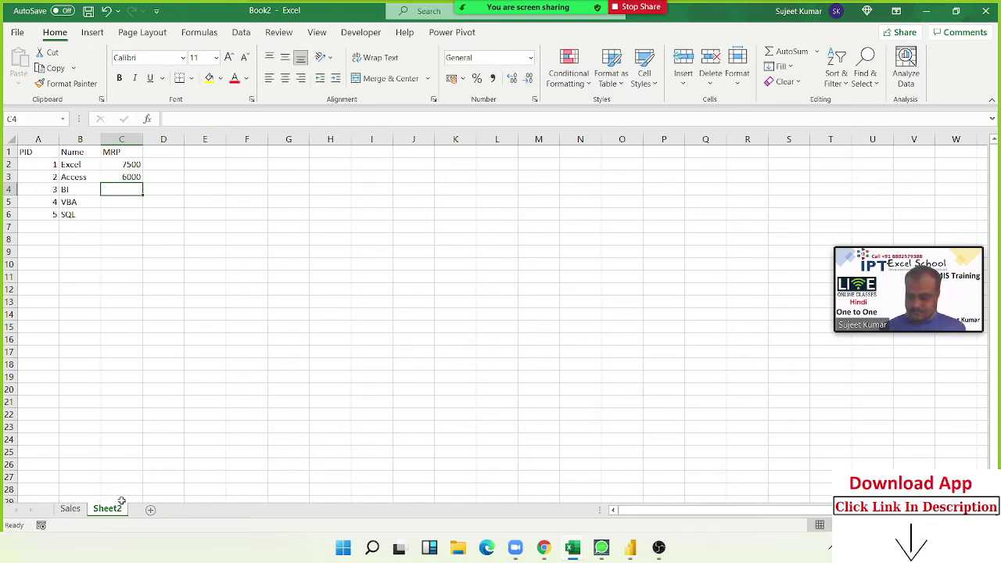
type("6000")
key("Return")
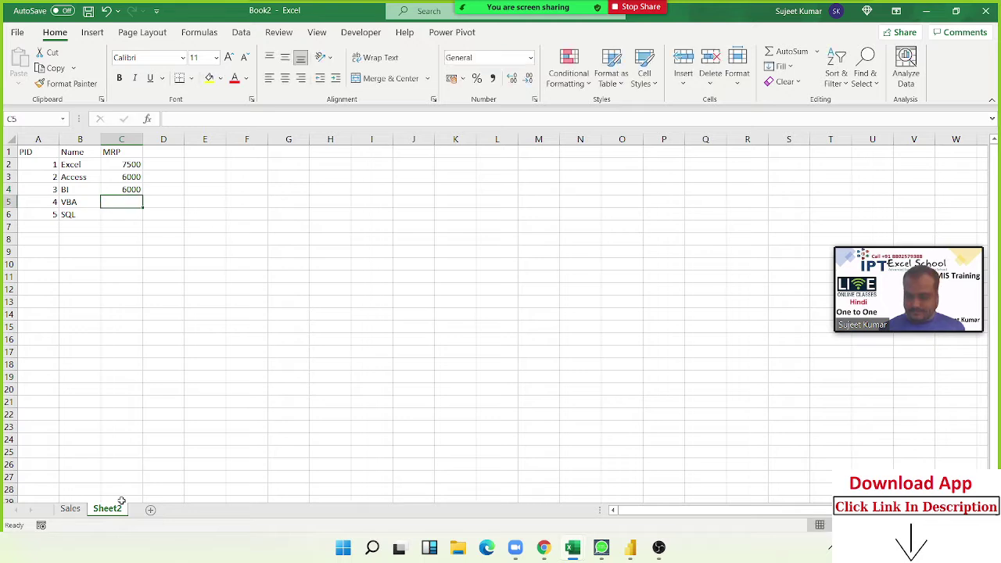
type("10000")
key("Return")
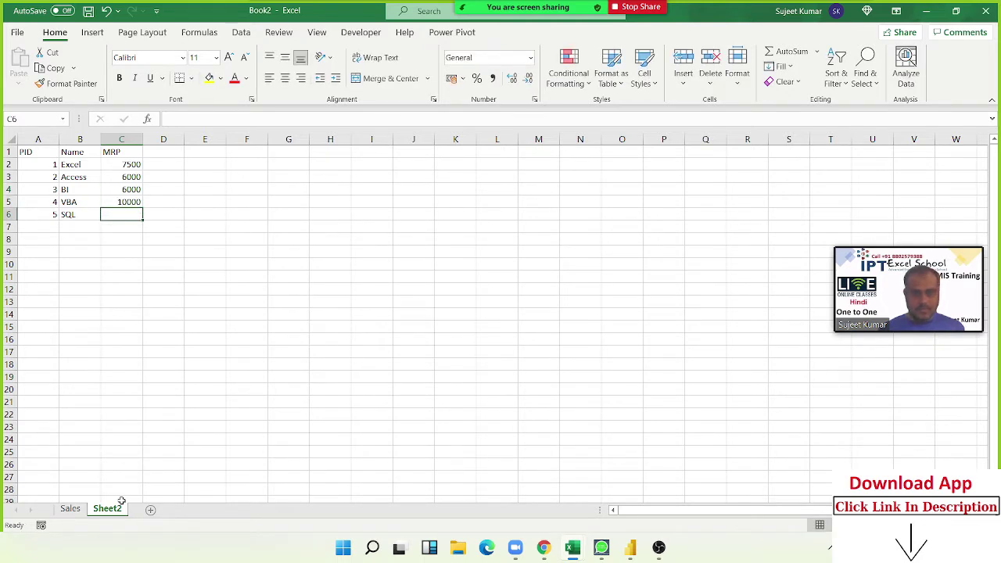
type("6000")
key("Return")
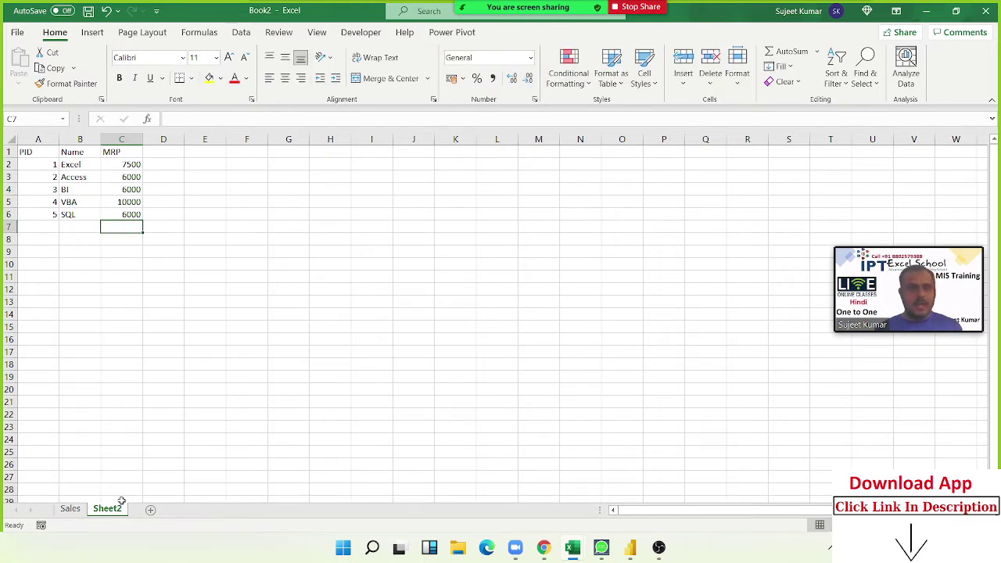
- Copy the A1:C6 product table and switch back to Power BI Desktop
key("ctrl+Up")
key("ctrl+Left")
key("ctrl+shift+Down")
key("ctrl+shift+Right")
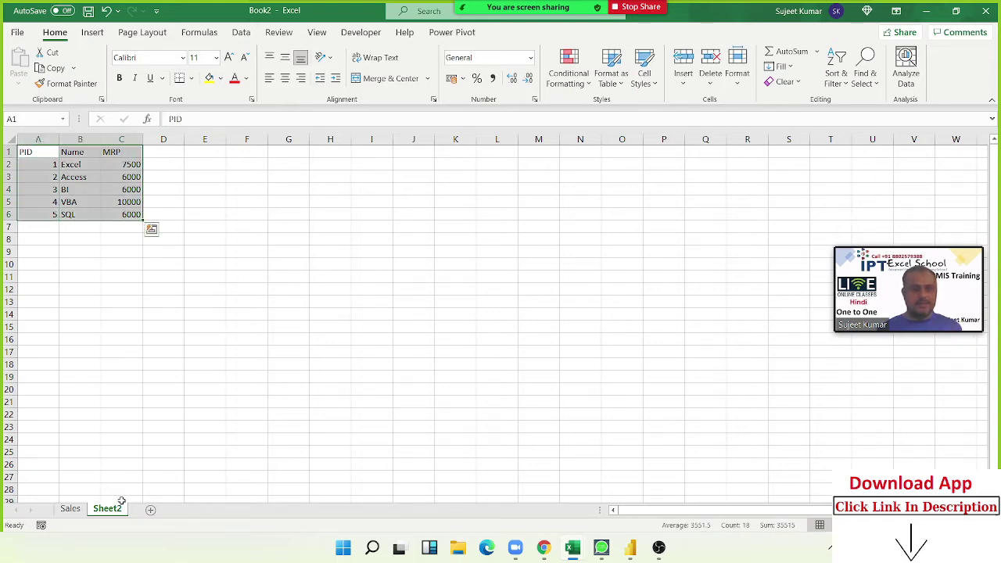
key("ctrl+c")
key("alt+Tab")
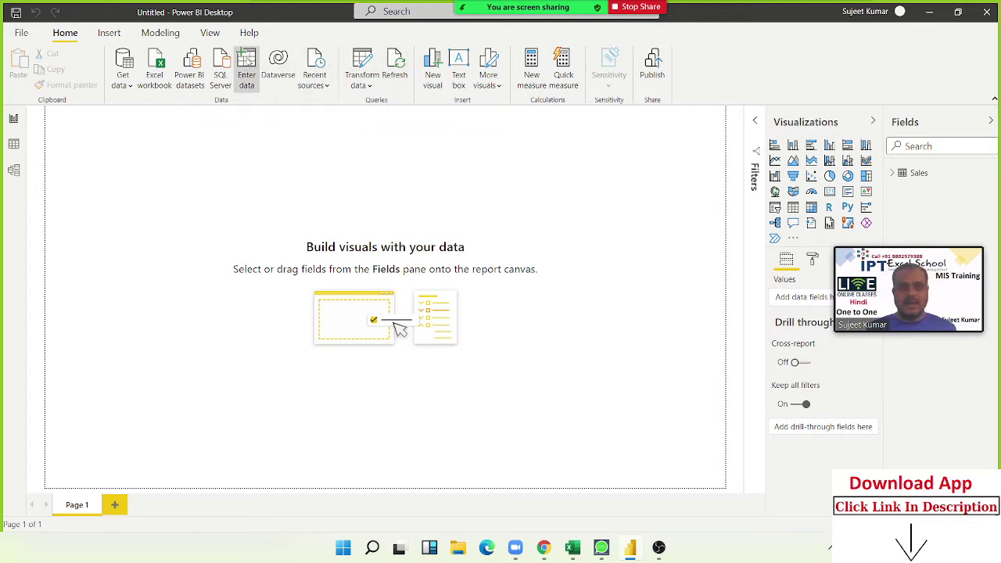
- Paste the product data into a new Enter data table named Pro and load it
left_click(246, 66)
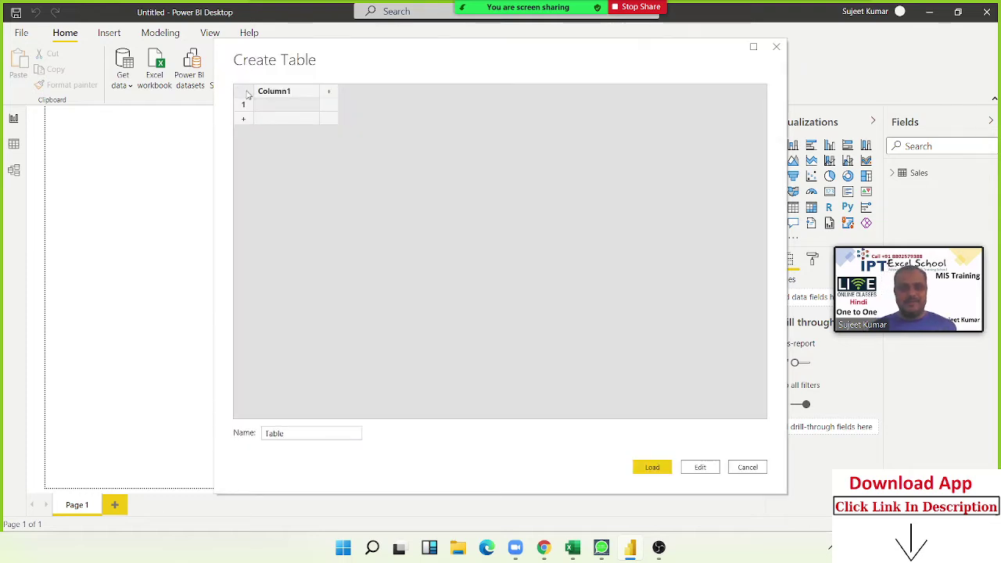
key("ctrl+v")
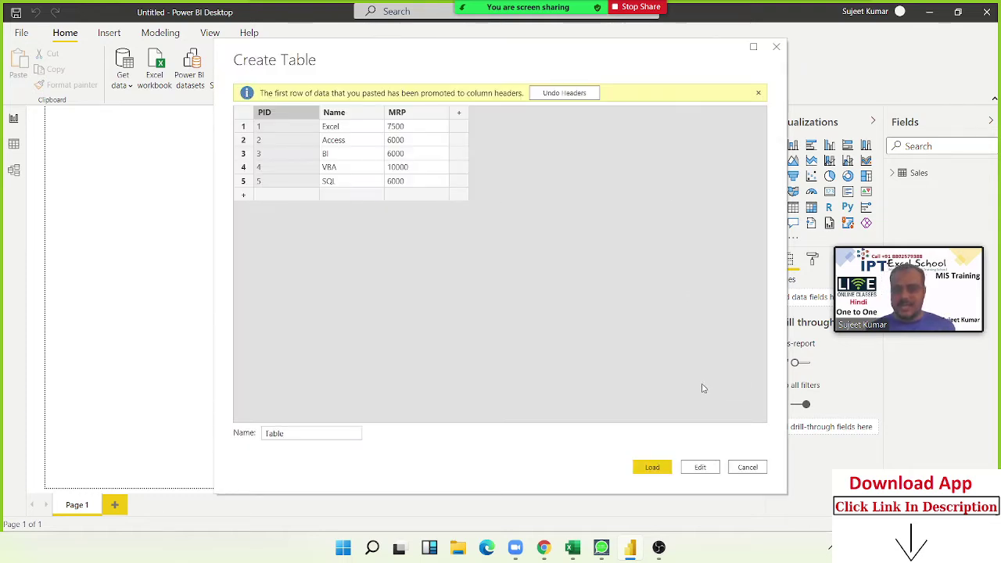
double_click(288, 437)
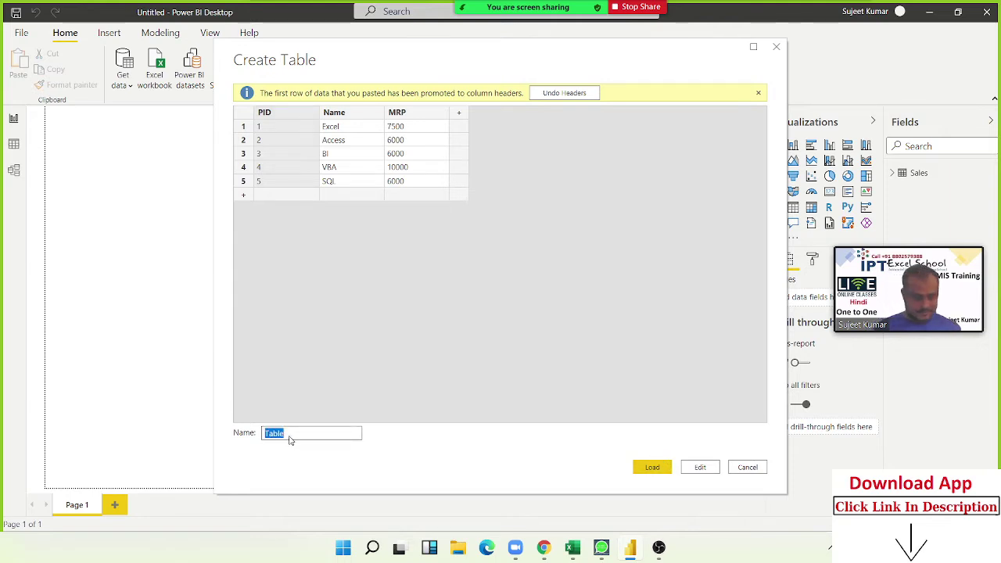
type("Pro")
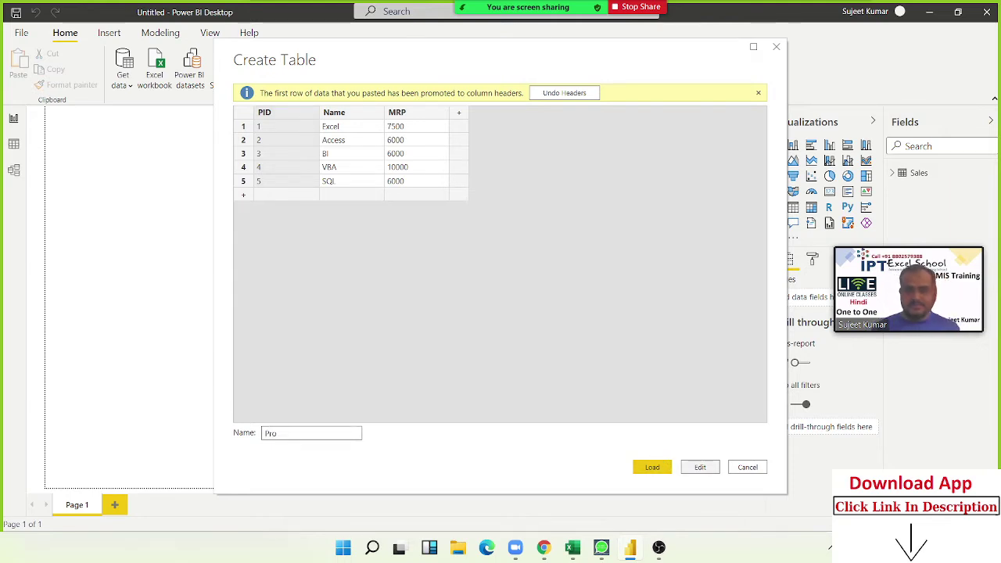
left_click(651, 472)
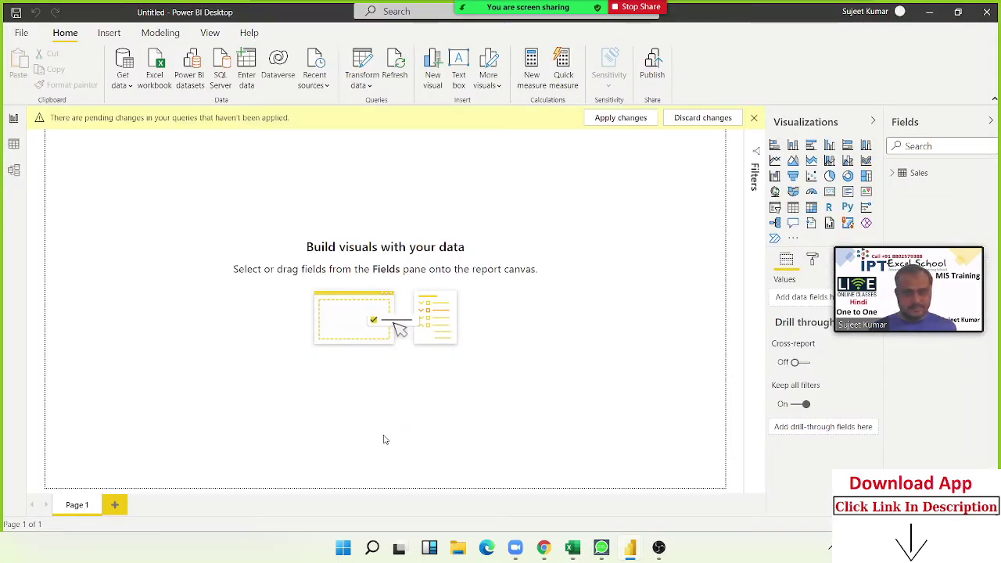
key("alt+Tab")
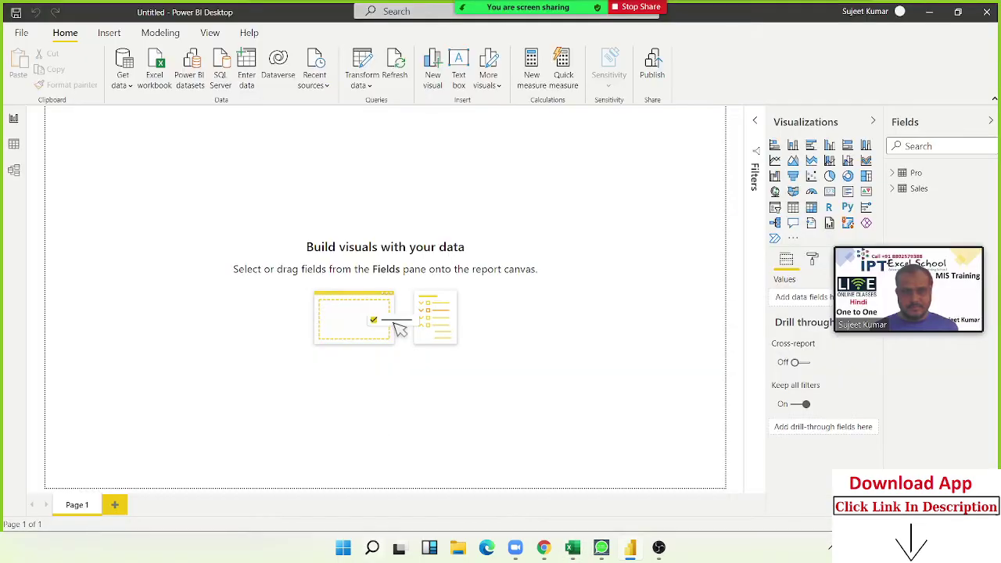
- Add a new sheet to Book2 and fill a CID column with values 1 to 5
mouse_move(571, 546)
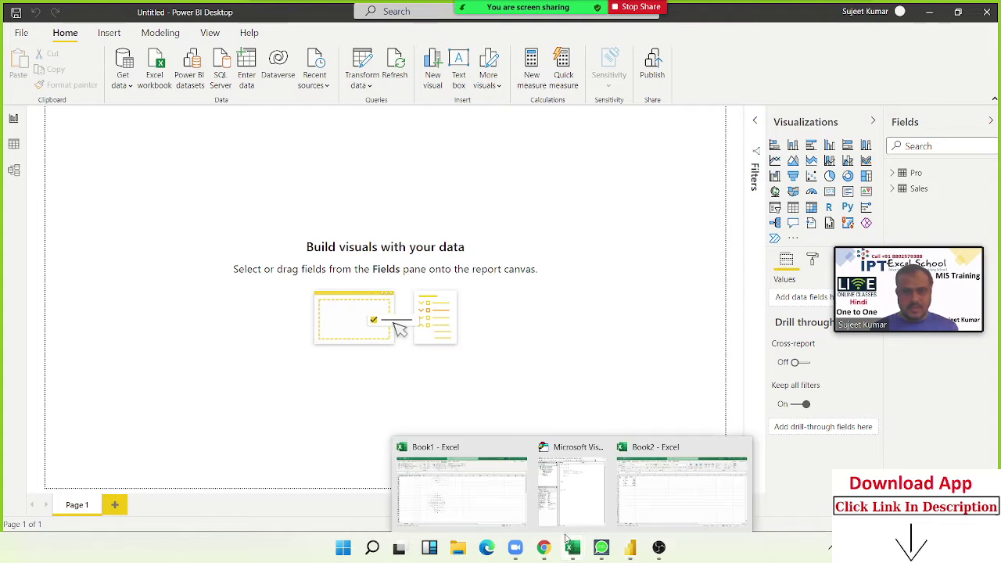
left_click(644, 517)
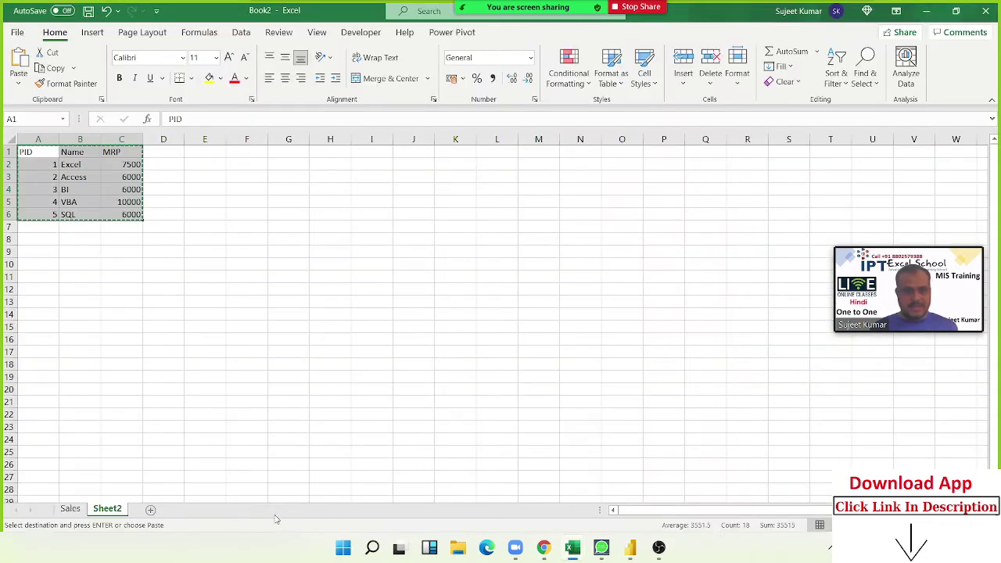
left_click(159, 510)
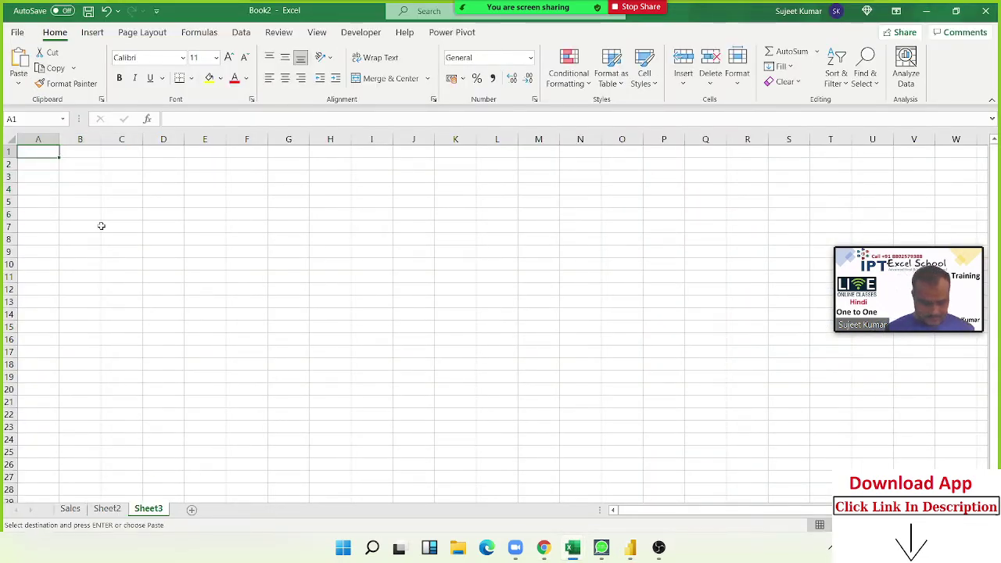
type("CID")
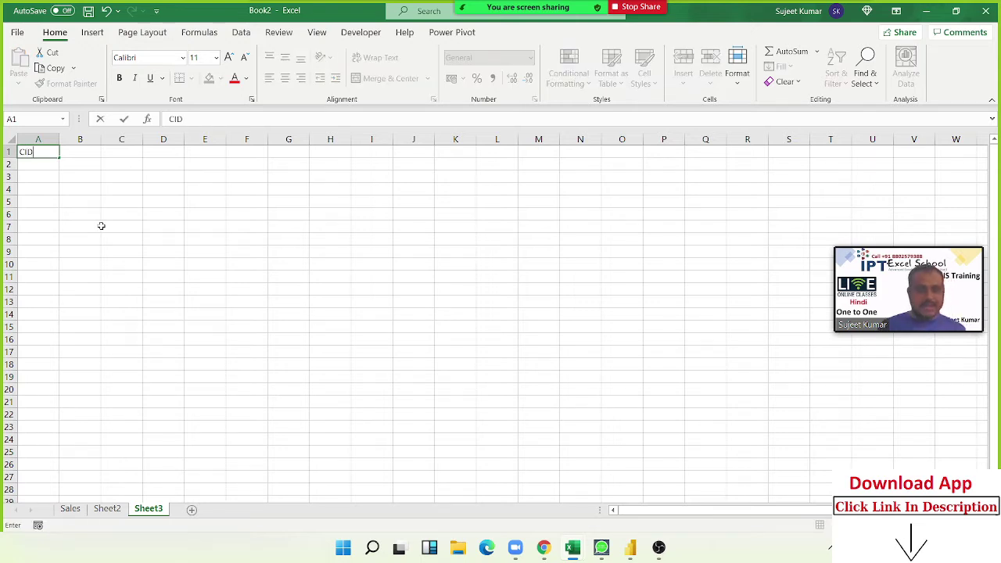
key("Return")
type("1")
key("Return")
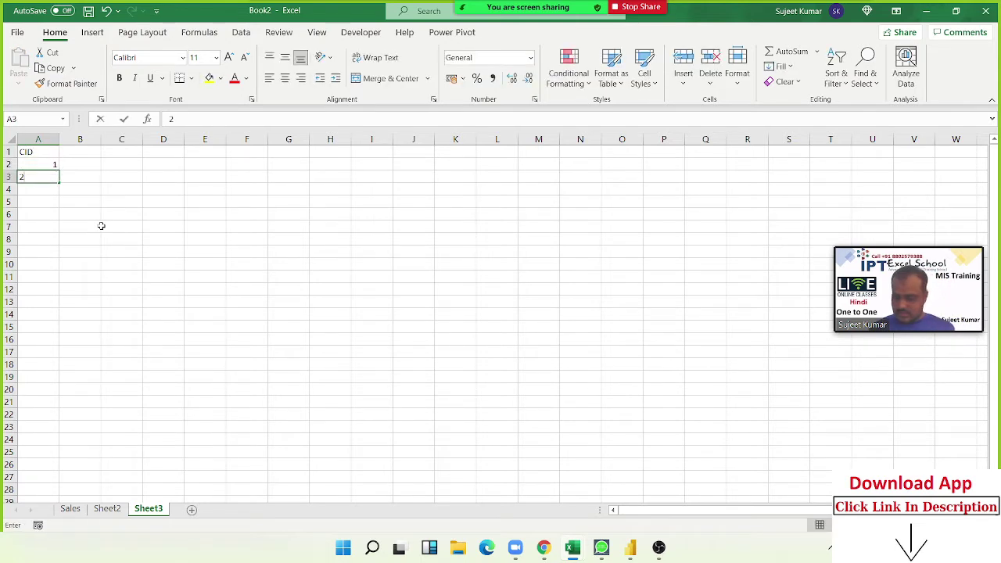
type("2")
key("Return")
type("3")
key("Return")
type("4")
key("Return")
type("5")
key("ctrl+Up")
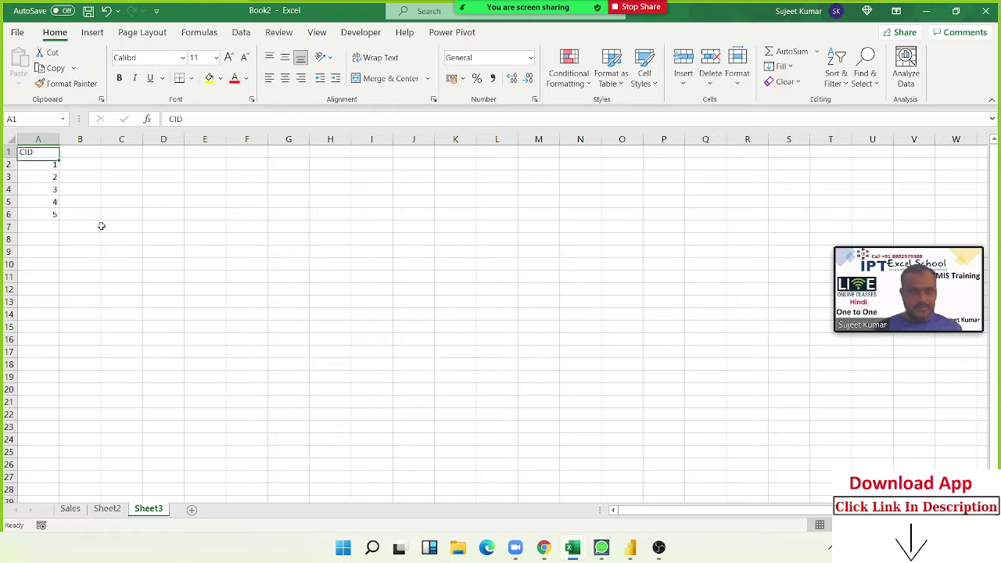
key("Right")
- Add a Name column header and fill in the five customers' names
type("Name")
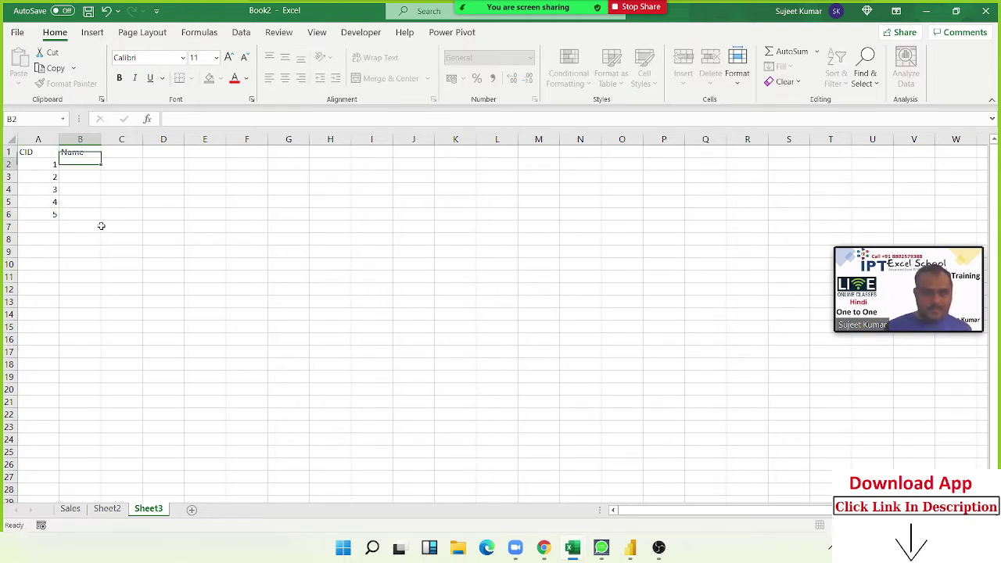
key("Return")
type("Puja")
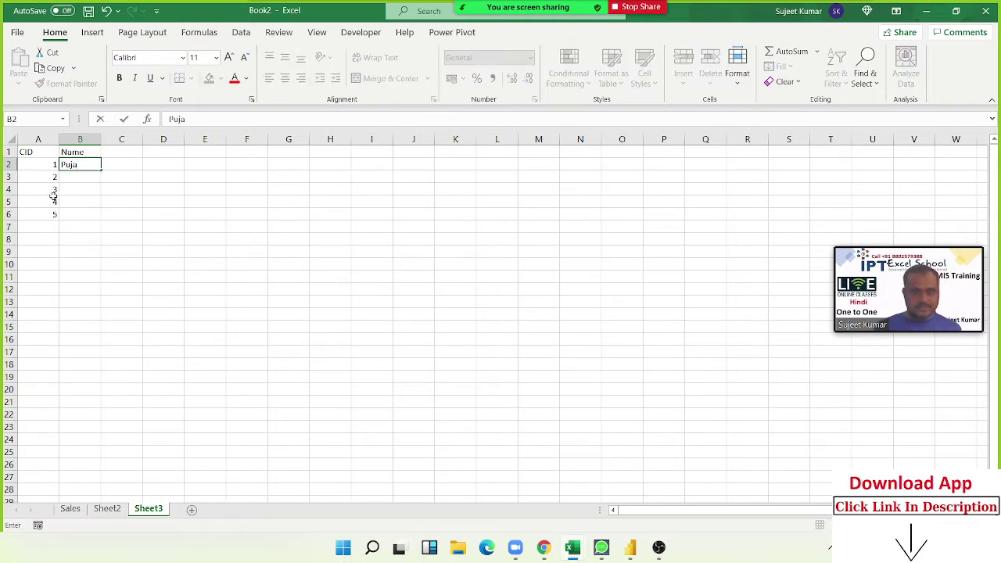
key("ctrl+Return")
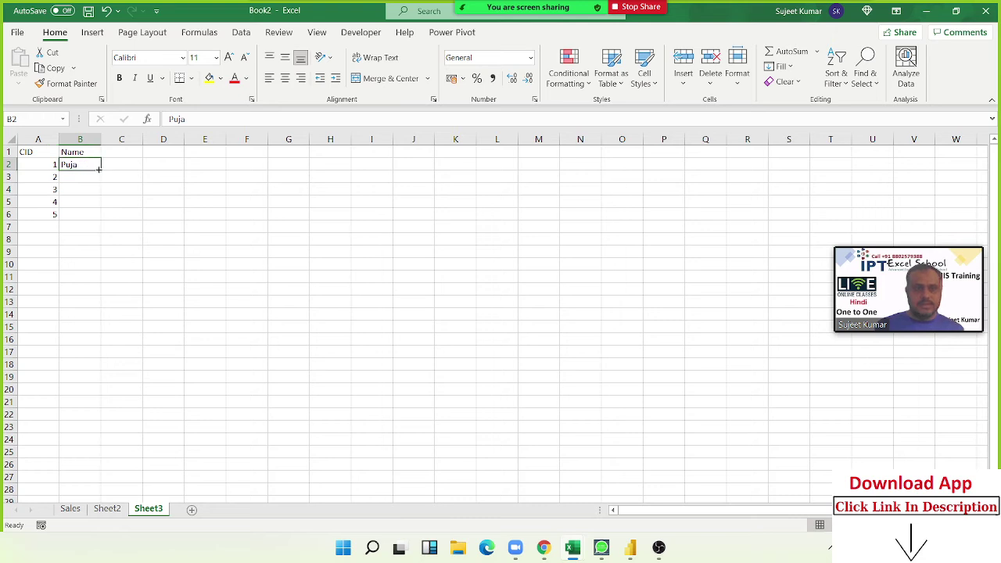
double_click(100, 170)
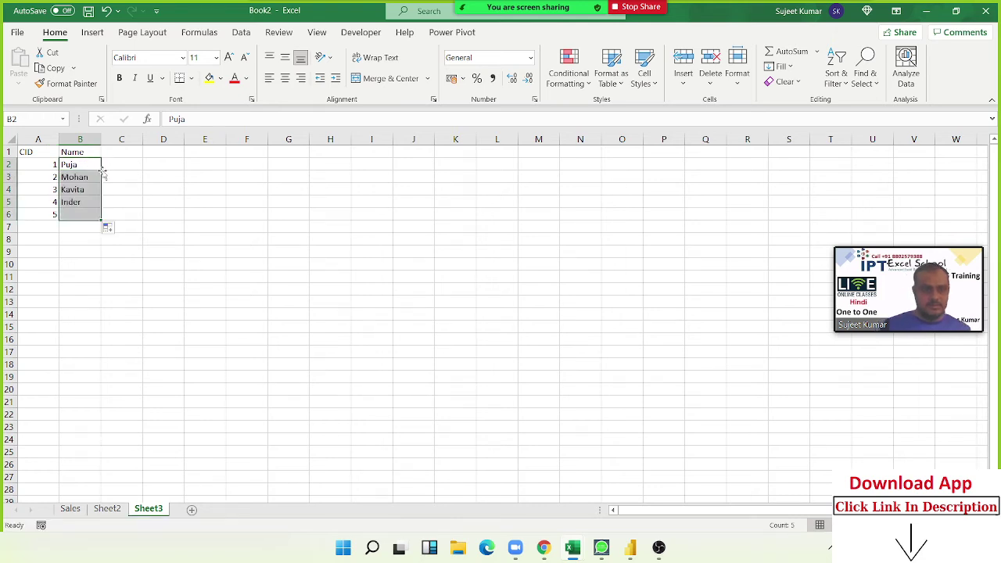
- Add a City column with Noida, Kanpur, Nagpur, Kalyan and Patna
left_click(111, 149)
type("Cit")
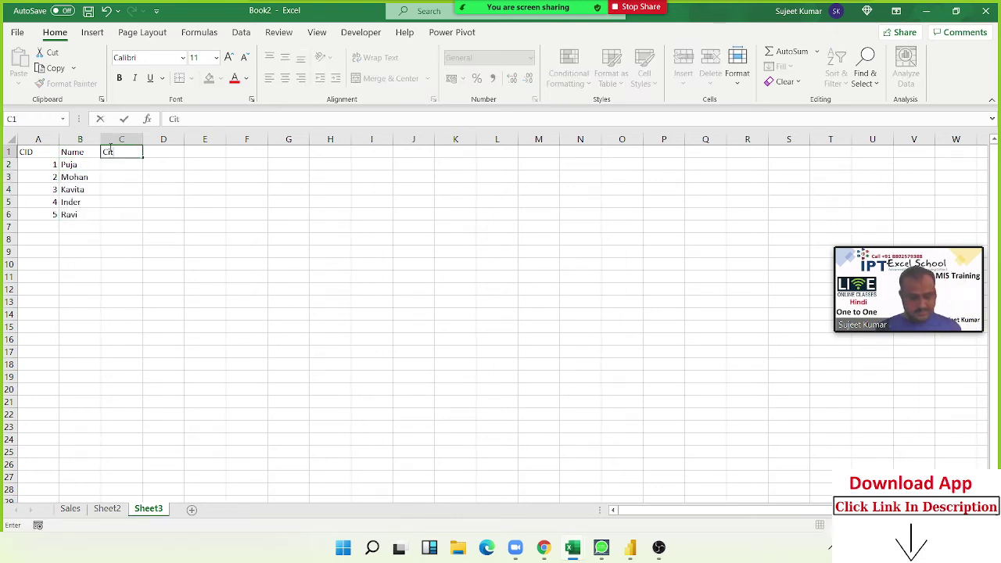
type("y")
key("Return")
type("Noi")
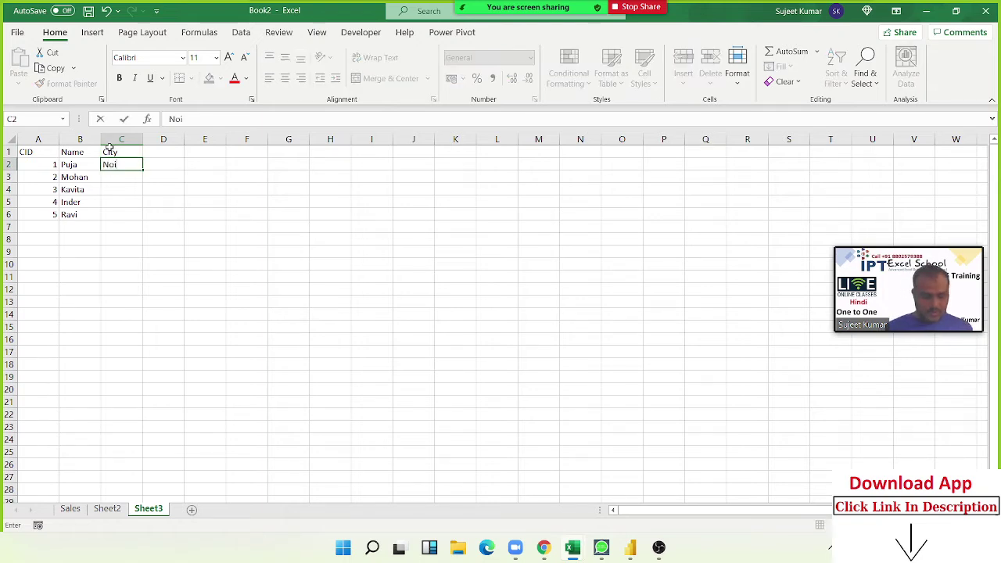
type("da")
key("Return")
type("Kanpur")
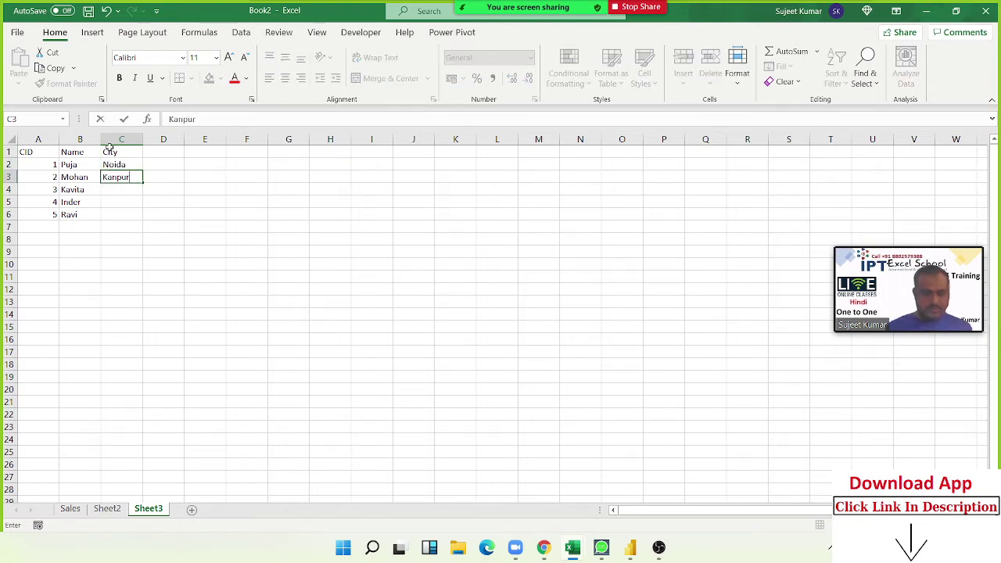
key("Return")
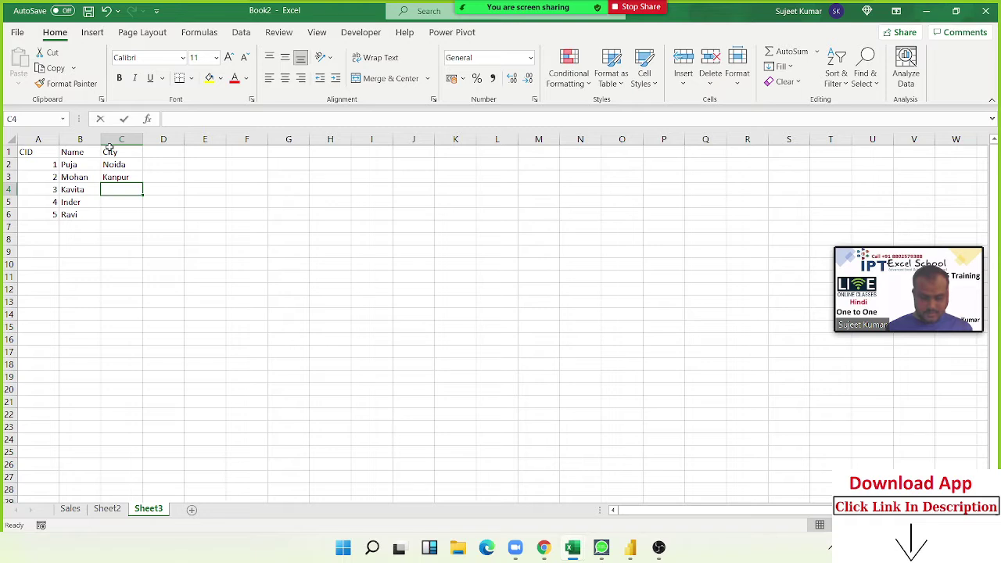
type("Nagp")
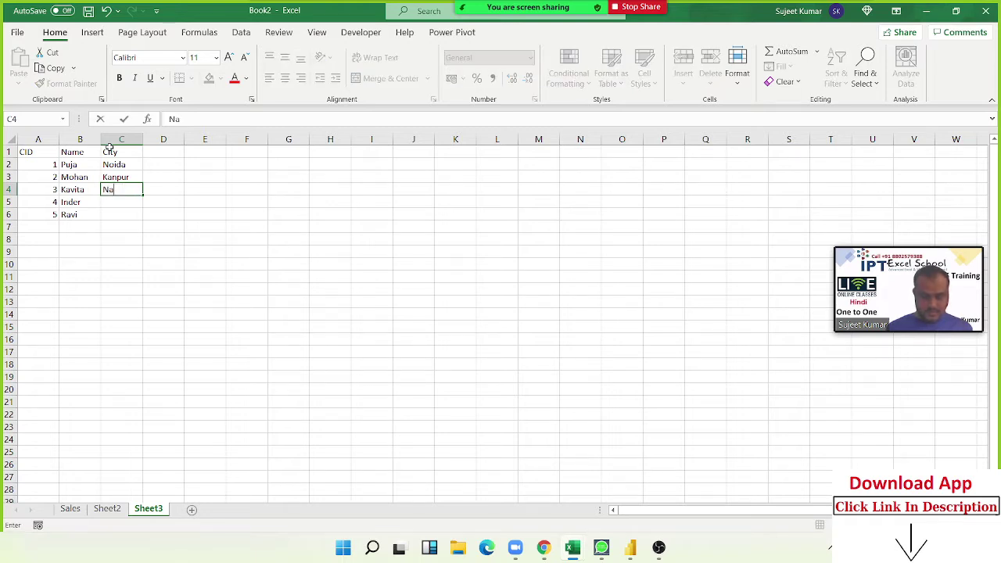
type("ur")
key("Return")
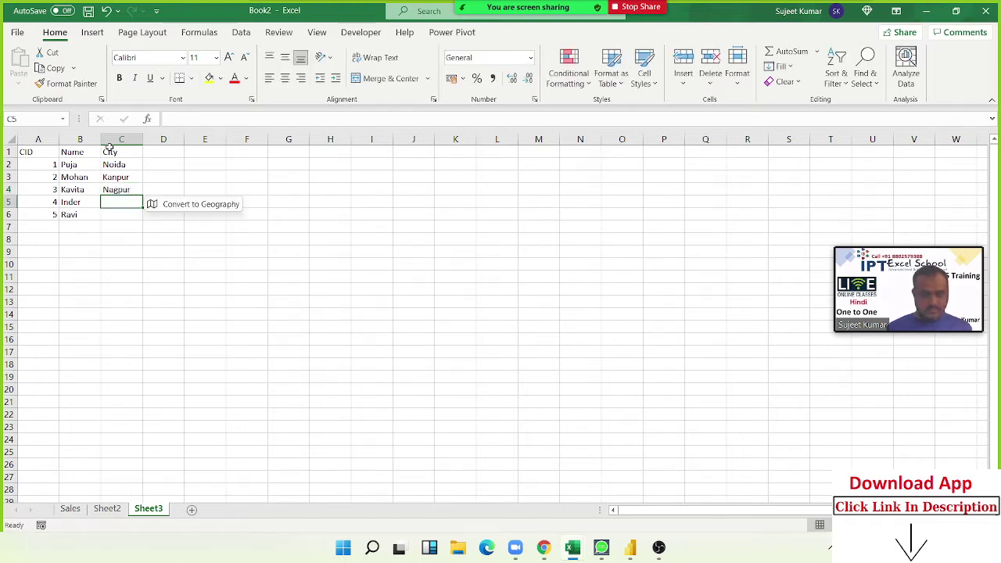
type("K")
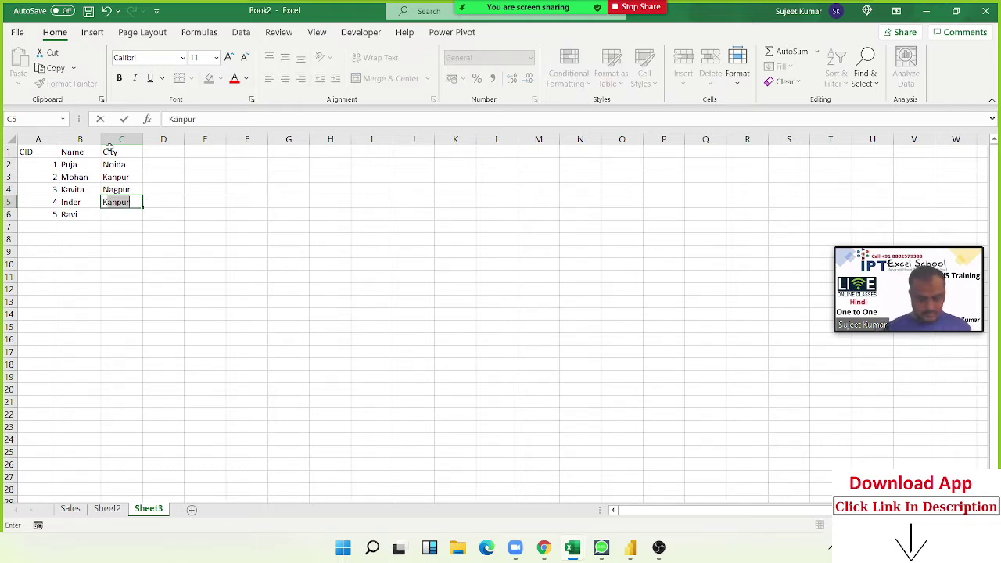
type("alyan")
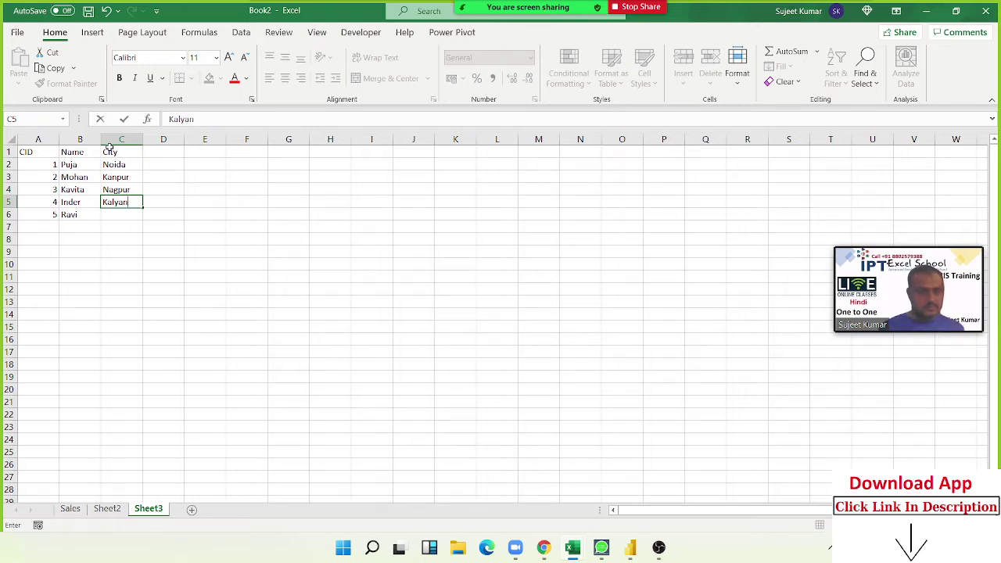
key("Return")
type("Pa")
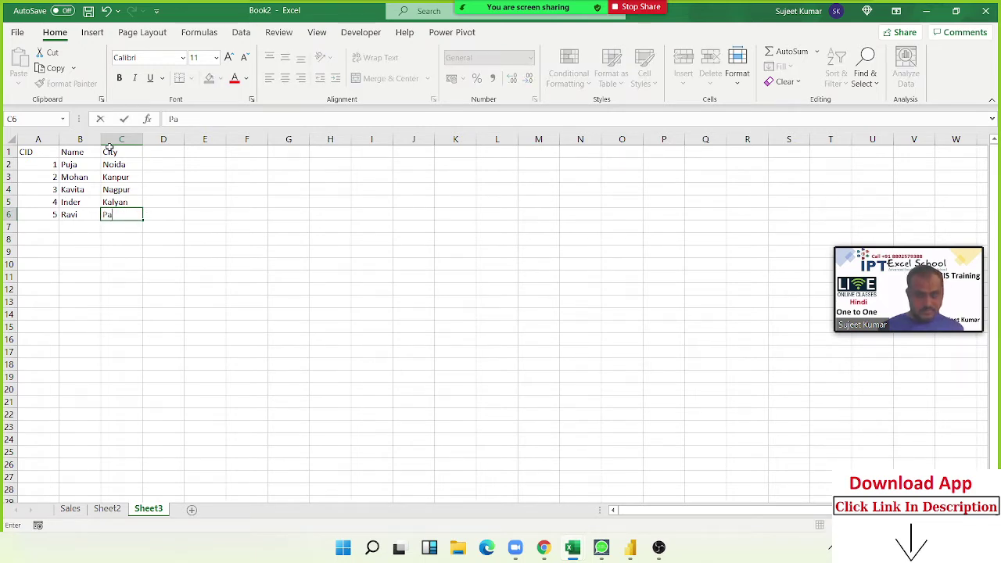
type("tna")
key("Return")
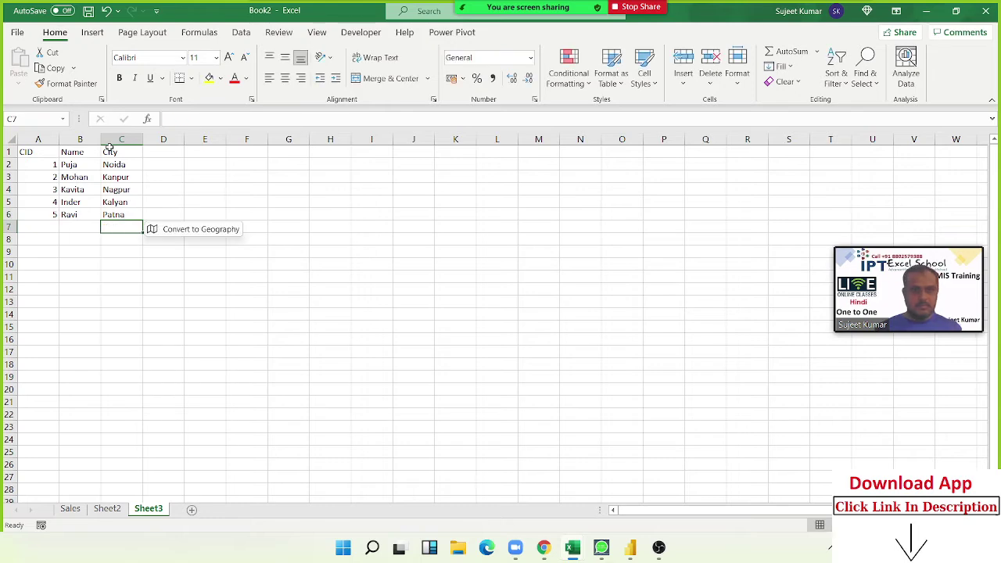
- Copy the whole A1:C6 customer table and return to Power BI
key("ctrl+Up")
key("ctrl+Left")
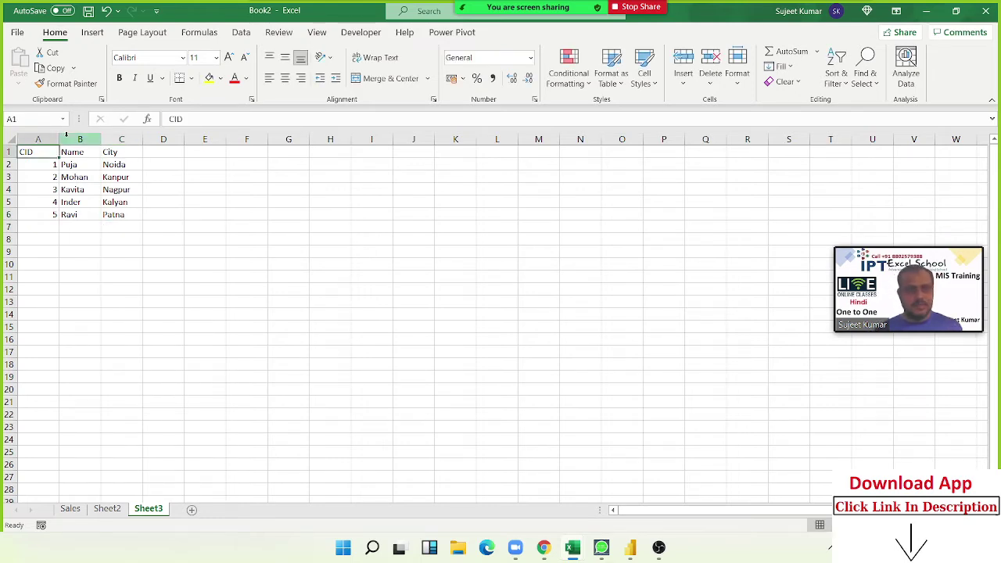
key("ctrl+shift+Right")
key("ctrl+shift+Down")
key("ctrl+c")
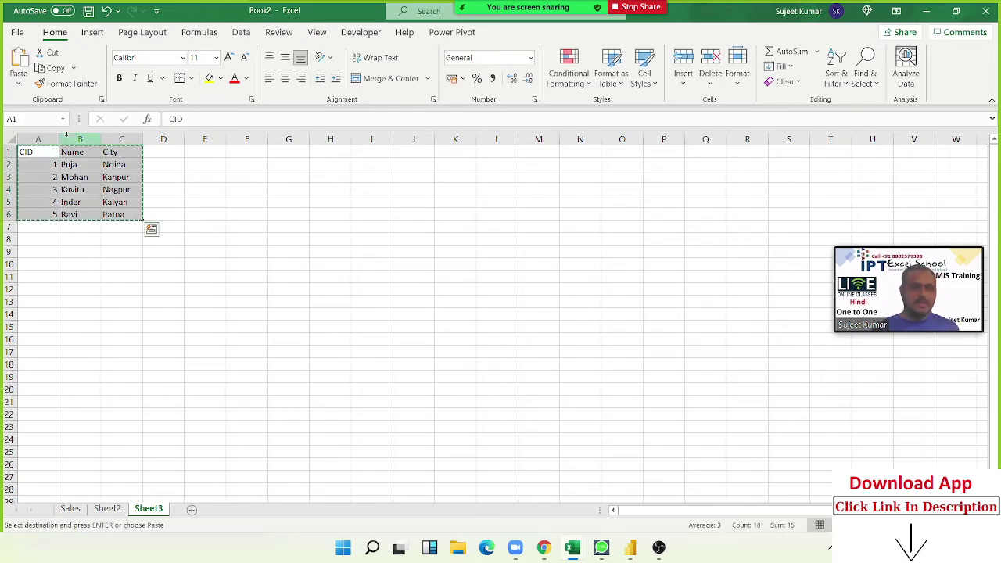
key("alt+Tab")
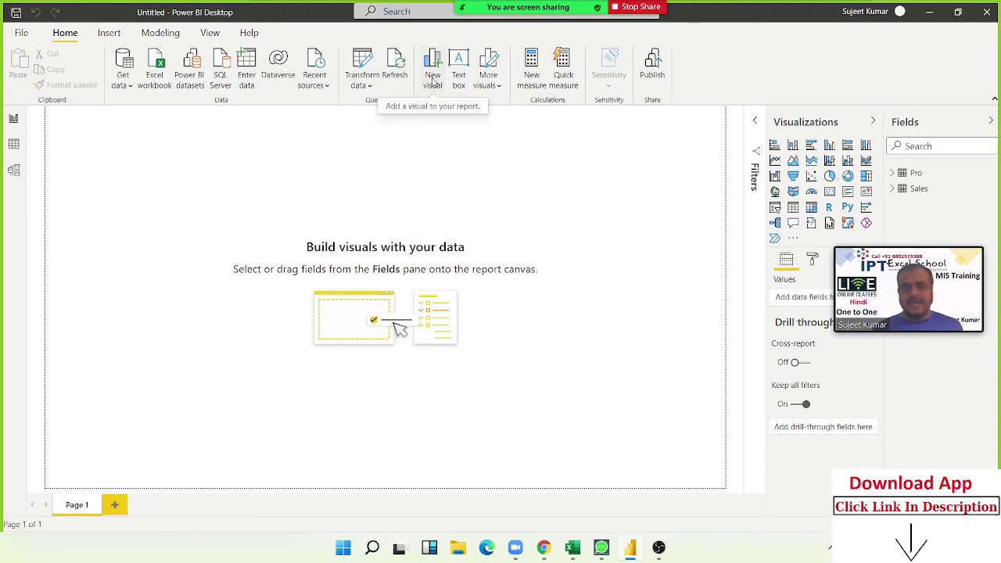
- Paste the copied customer list into Enter data, name the table Cust, and load it
left_click(246, 70)
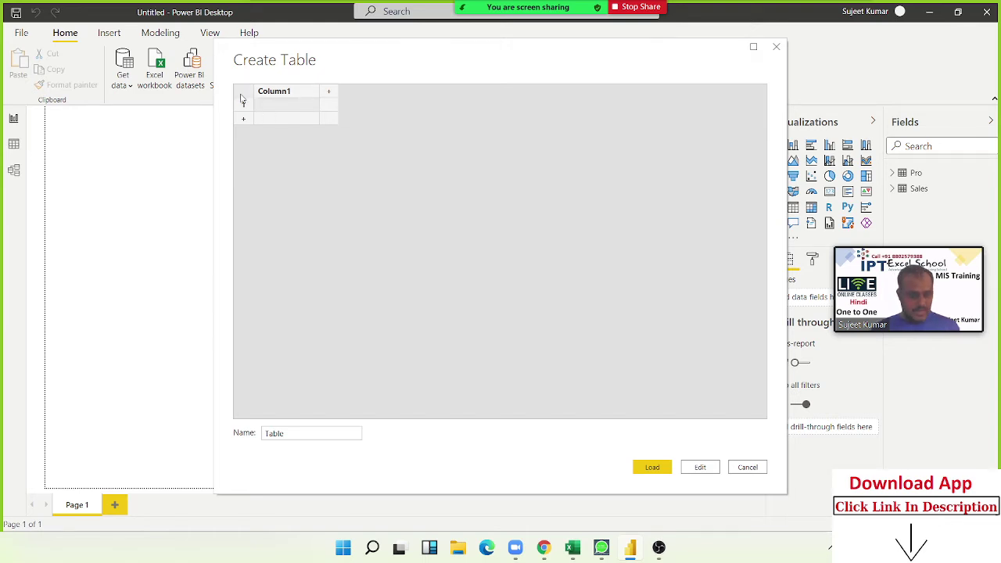
key("ctrl+v")
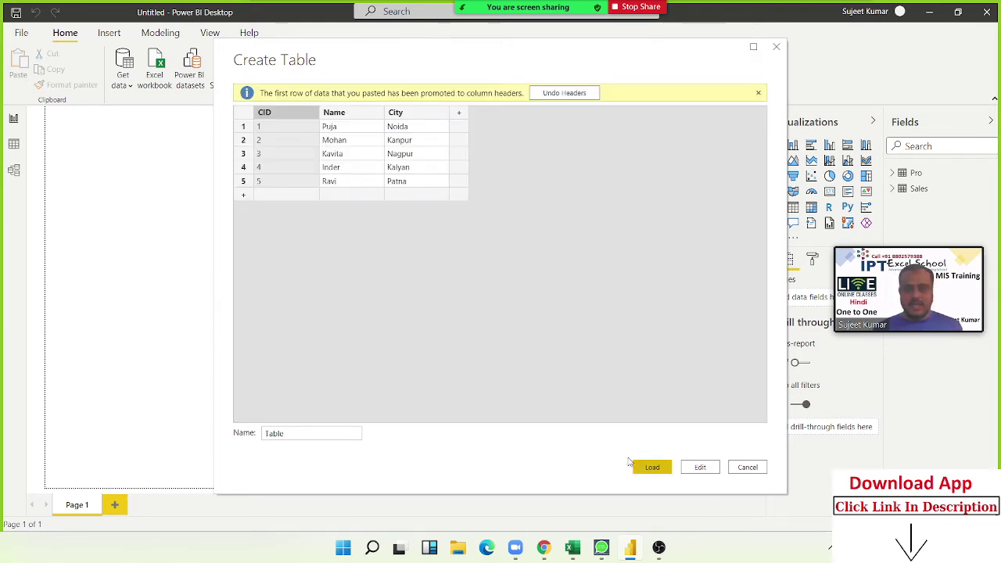
double_click(282, 435)
type("Cust")
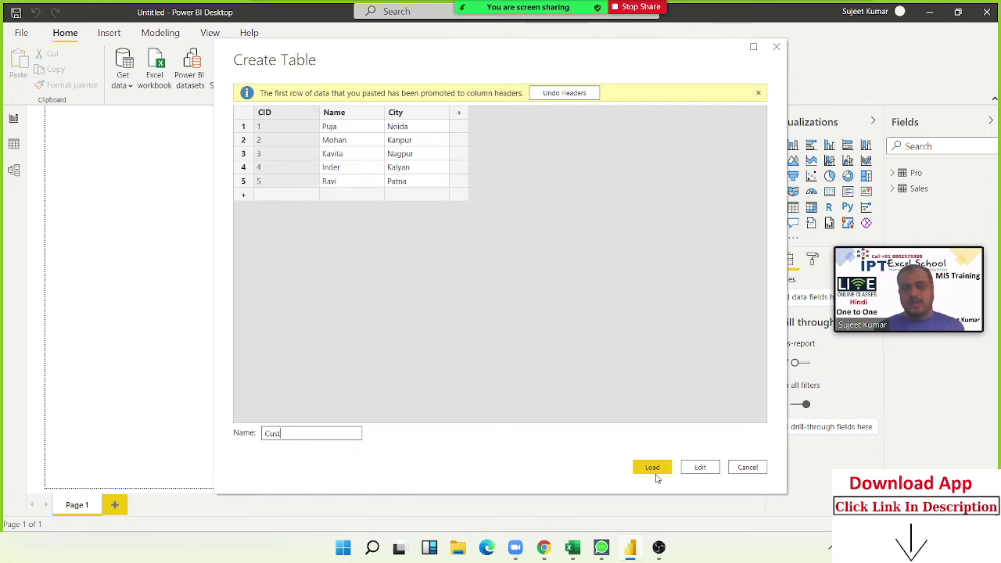
left_click(653, 468)
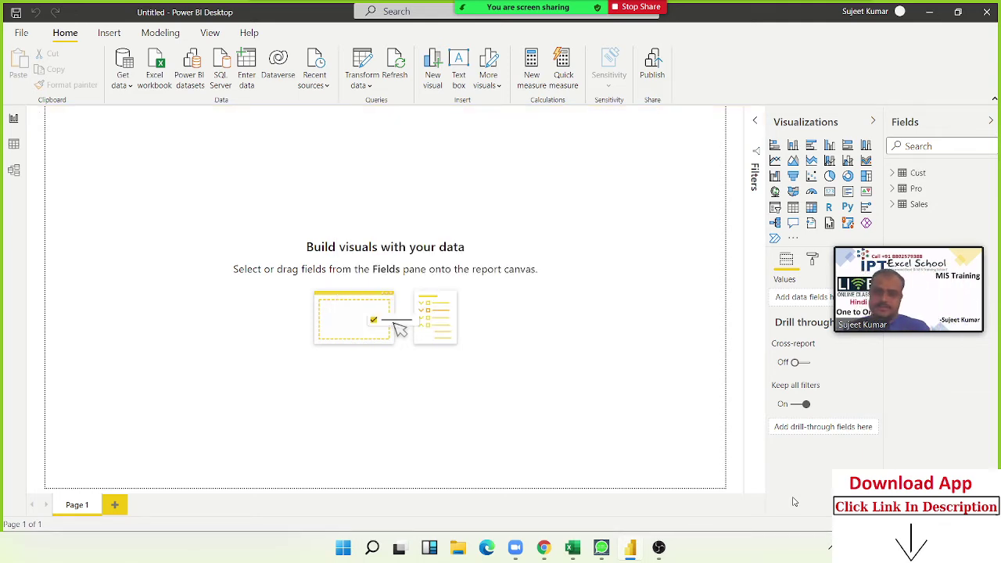
- Browse the Sales, Pro and Cust tables' rows in Data view, ending on Sales
left_click(15, 147)
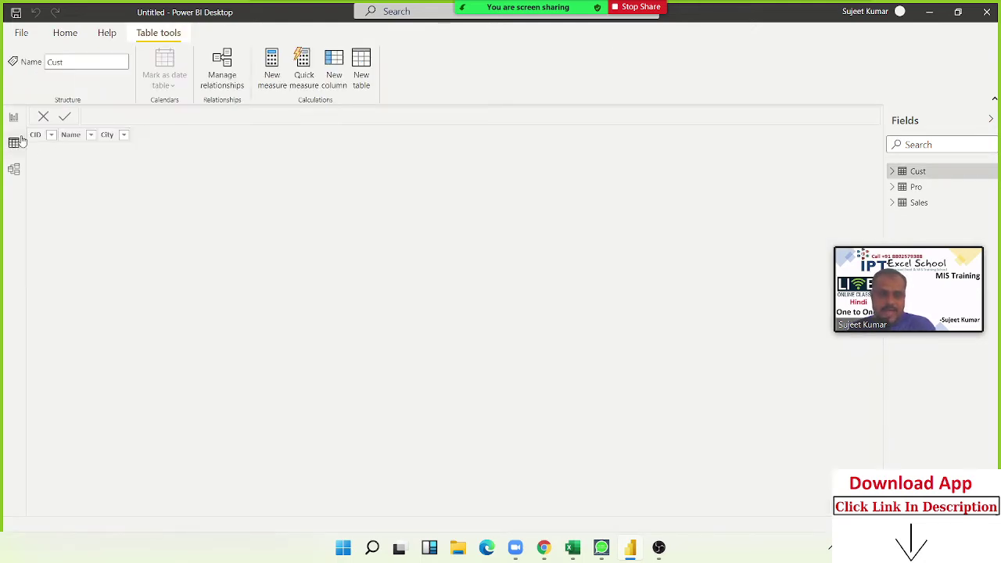
left_click(920, 204)
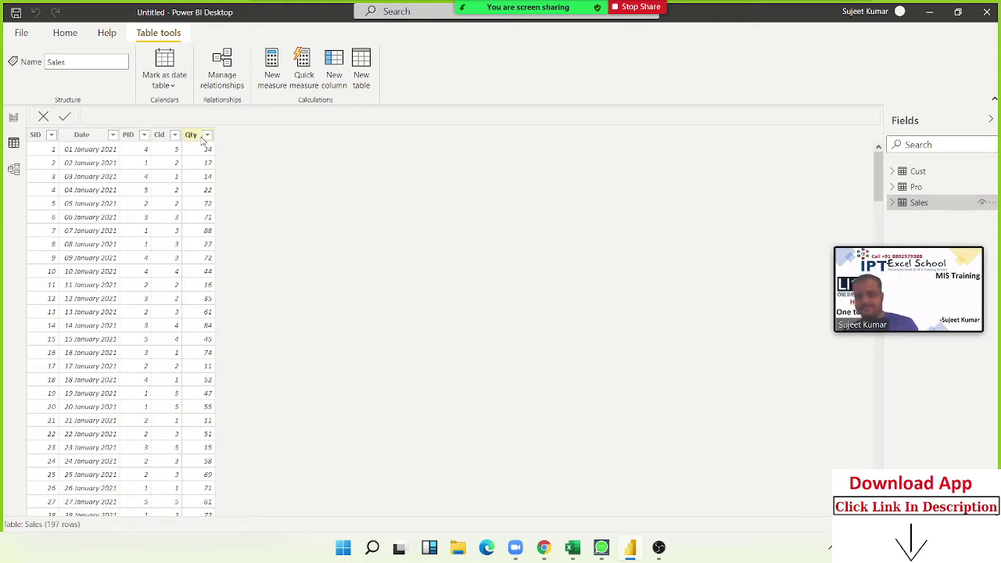
left_click(929, 188)
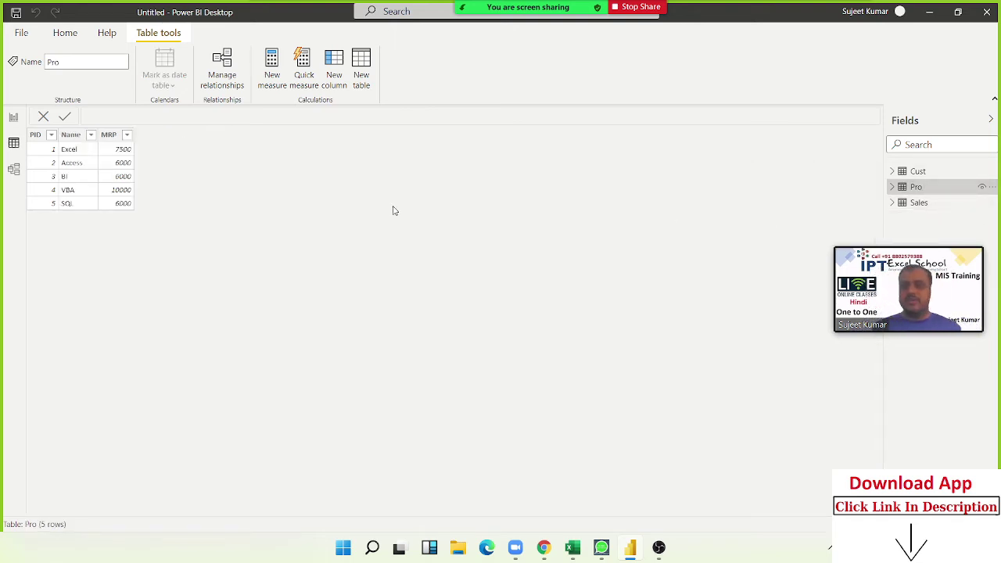
left_click(907, 172)
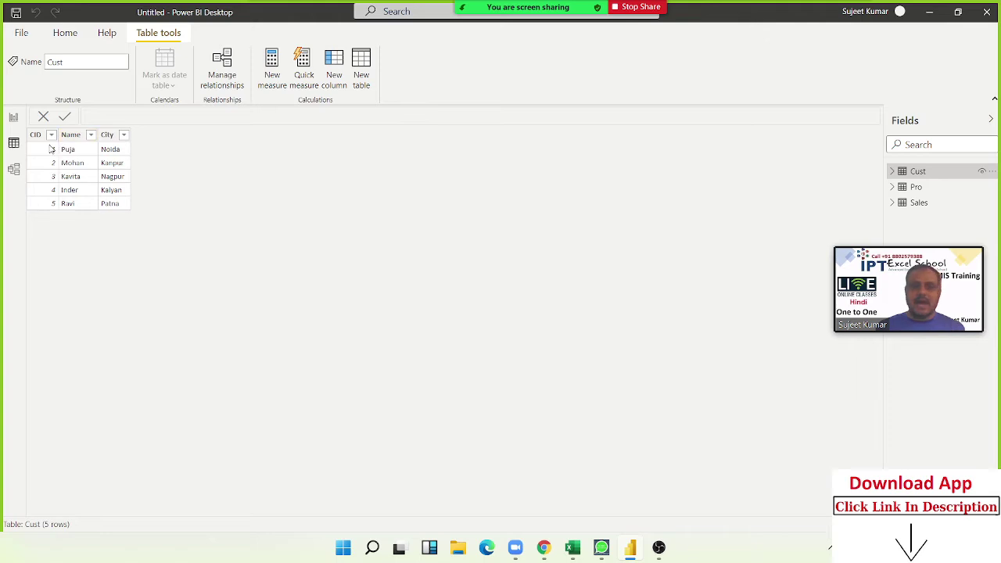
left_click(920, 203)
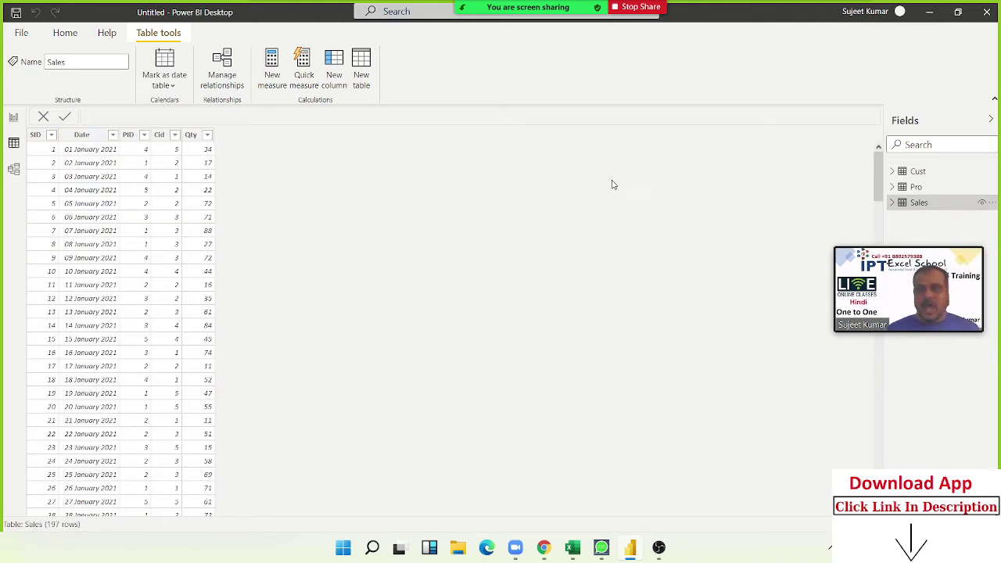
left_click(920, 188)
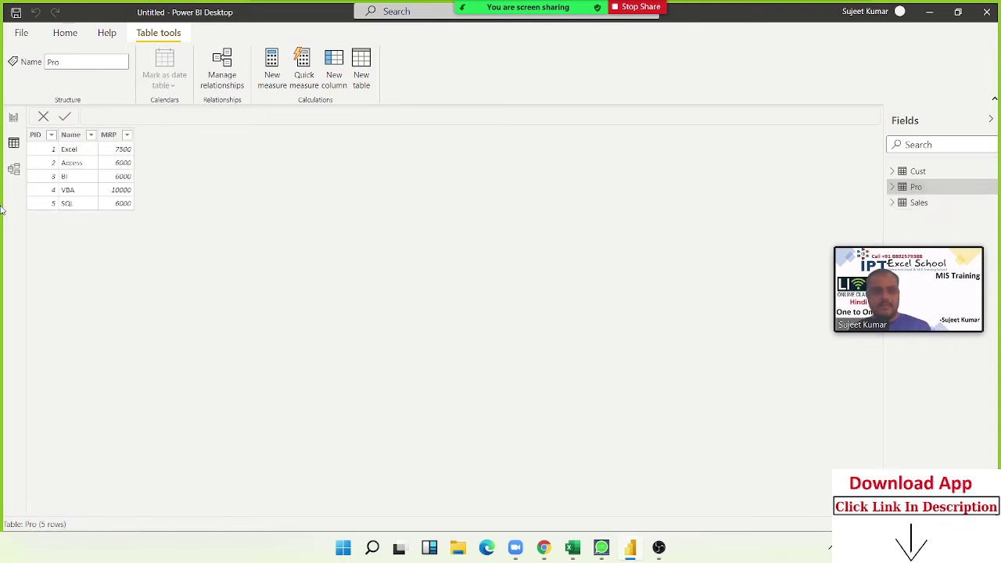
left_click(937, 208)
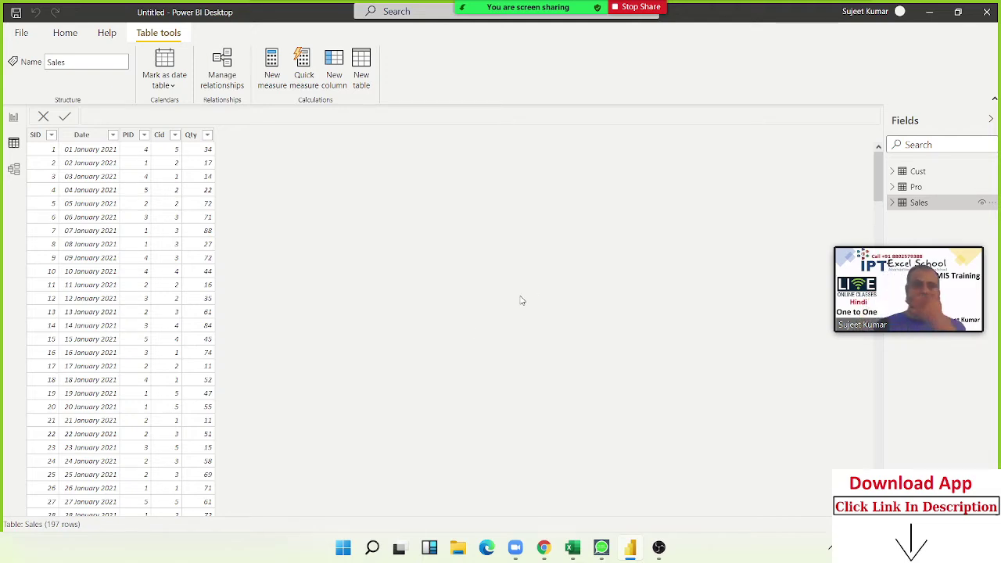
- In Model view, drag the Sales and Pro table cards up next to Cust
left_click(13, 169)
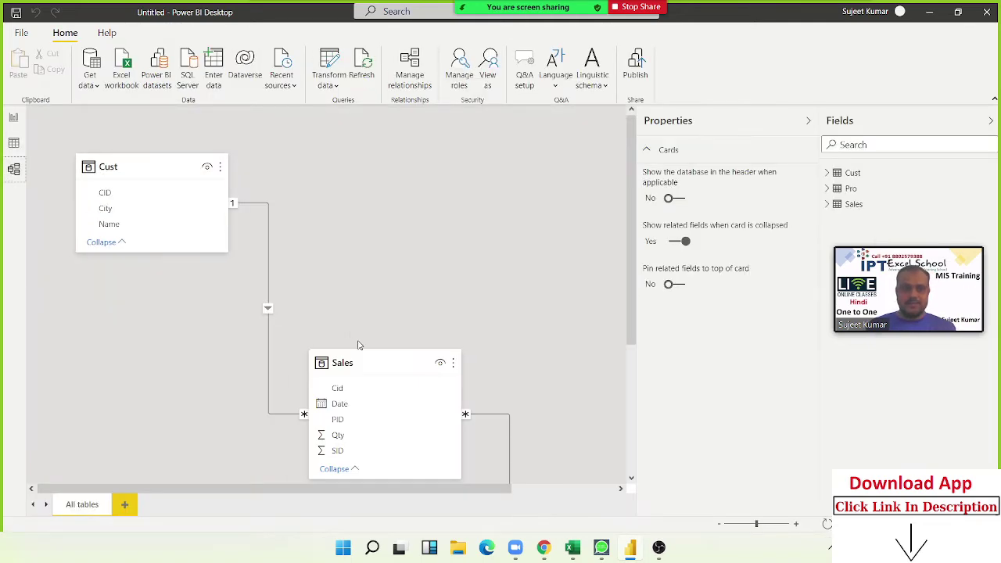
left_click_drag(376, 368, 379, 171)
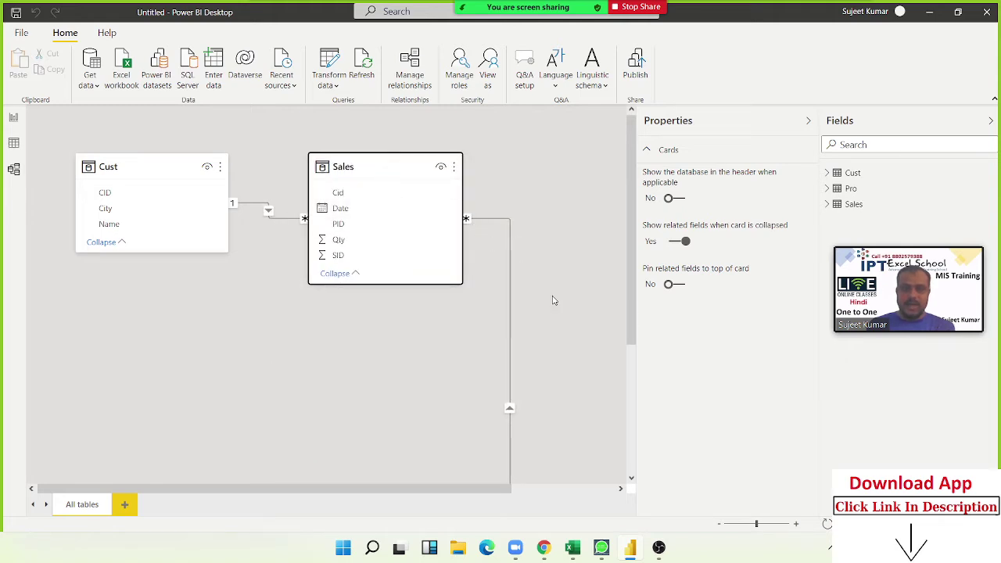
scroll(509, 360, "down", 3)
left_click_drag(588, 431, 554, 159)
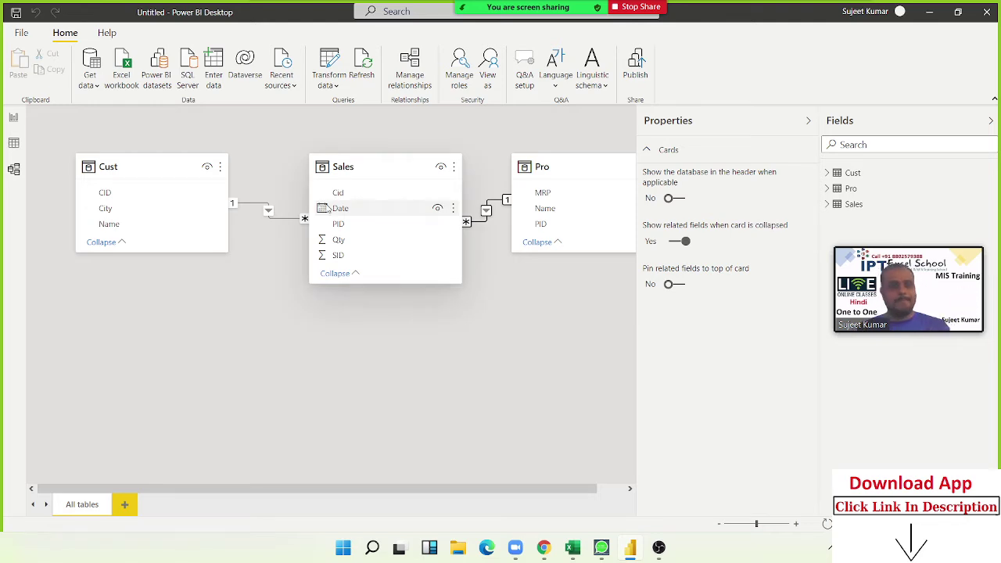
left_click(14, 120)
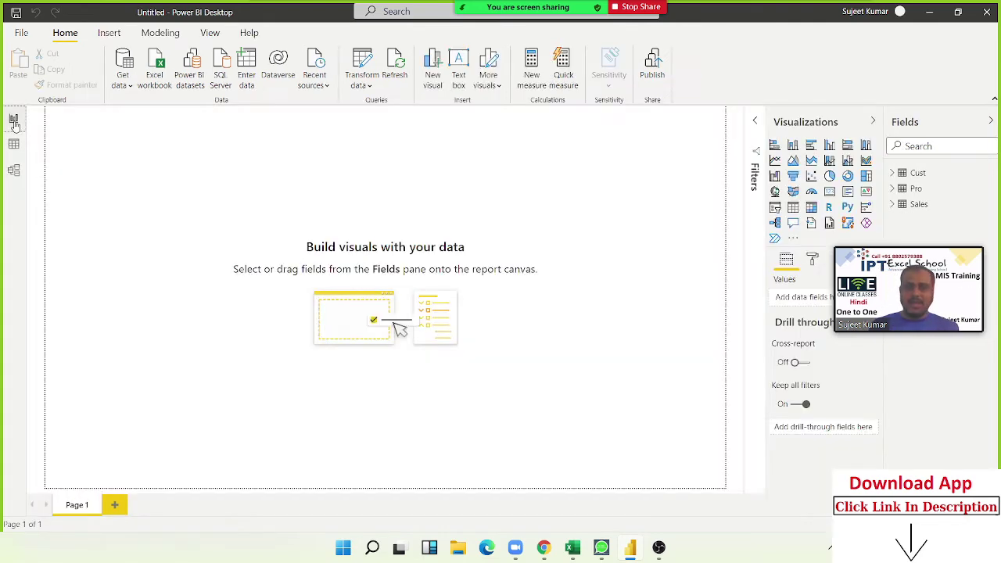
left_click_drag(907, 253, 938, 421)
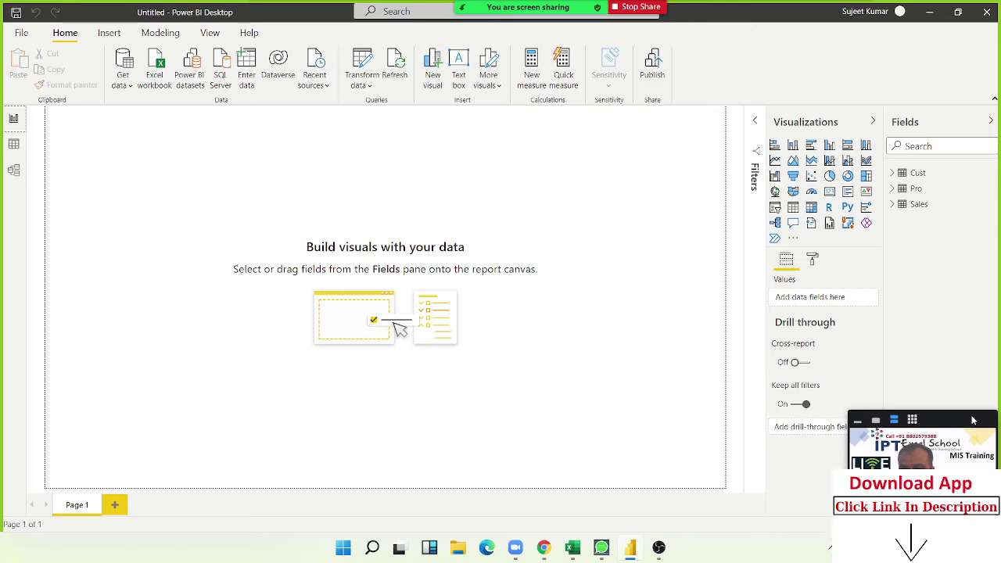
left_click_drag(970, 437, 972, 27)
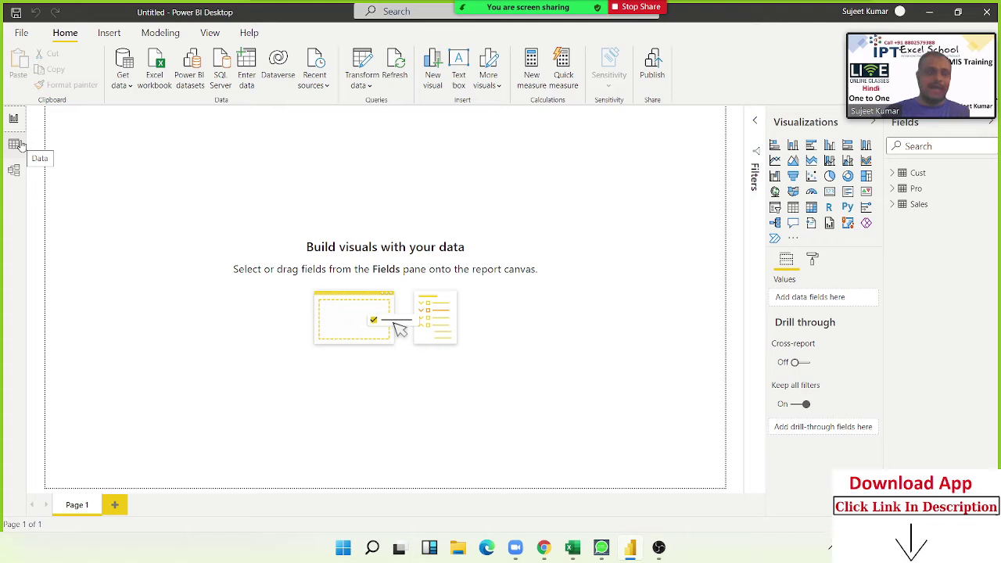
- In Model view, shift Sales and Pro leftward toward Cust, leaving the Sales–Pro relationship unchanged
left_click(14, 170)
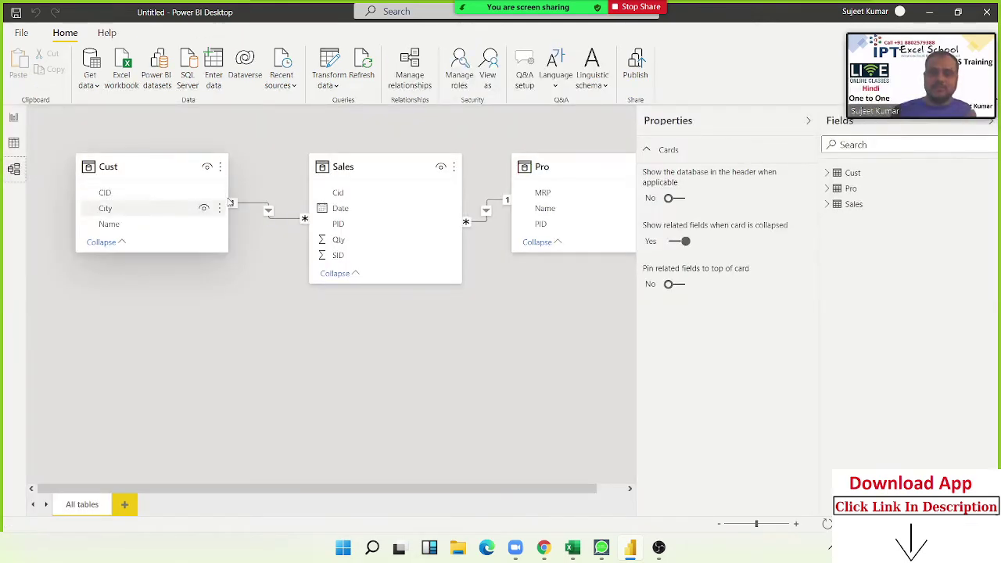
left_click_drag(348, 166, 302, 167)
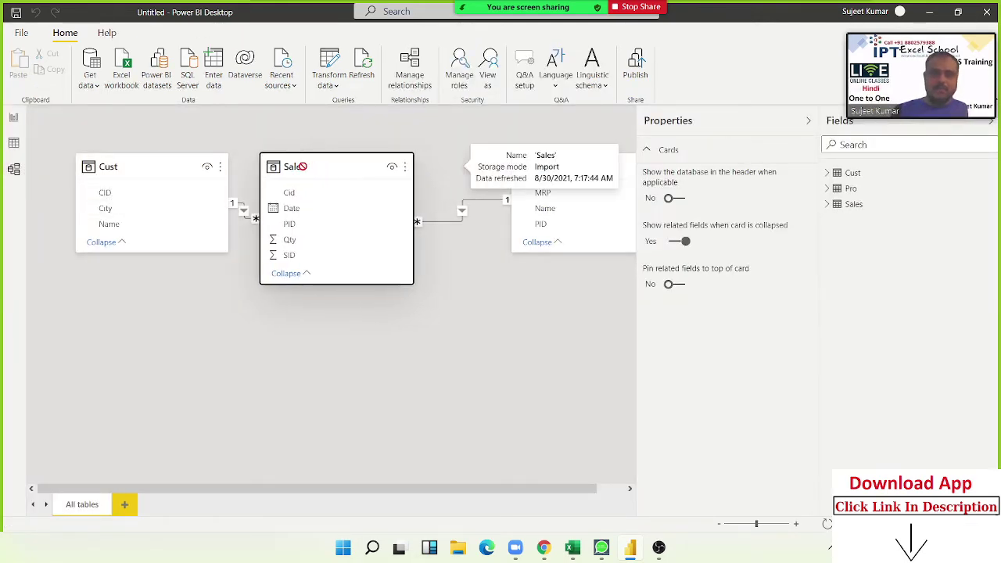
left_click(587, 160)
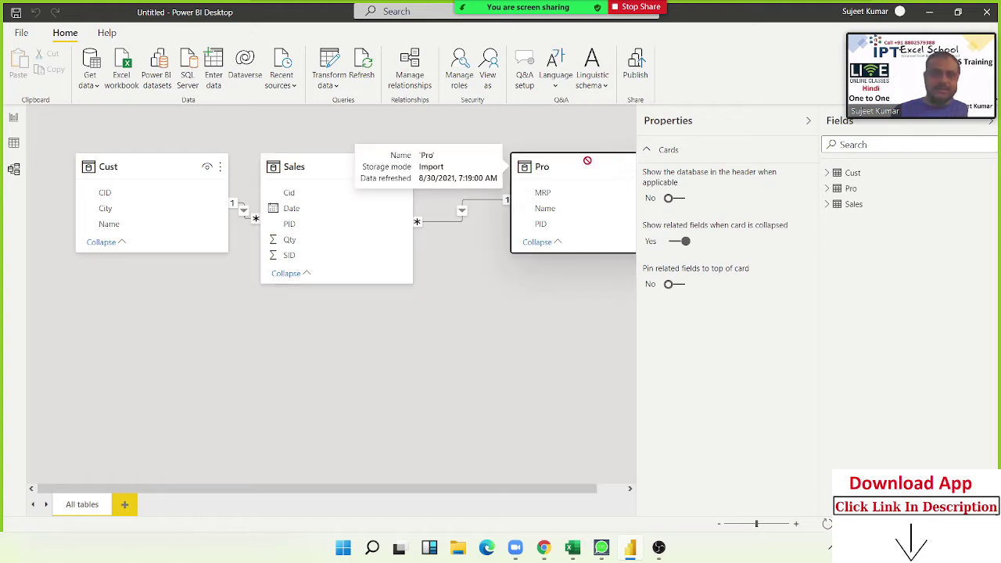
left_click_drag(587, 160, 529, 162)
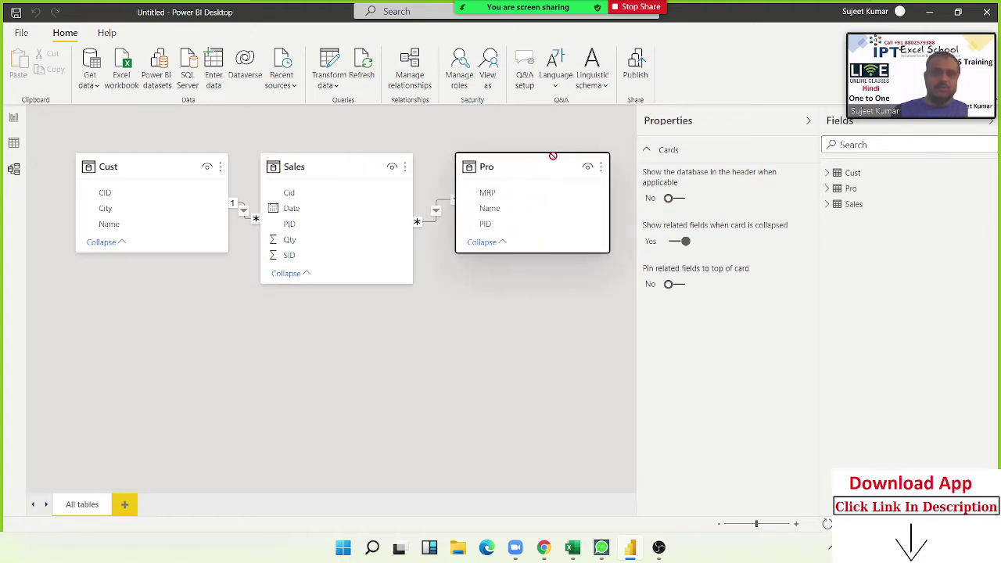
right_click(438, 204)
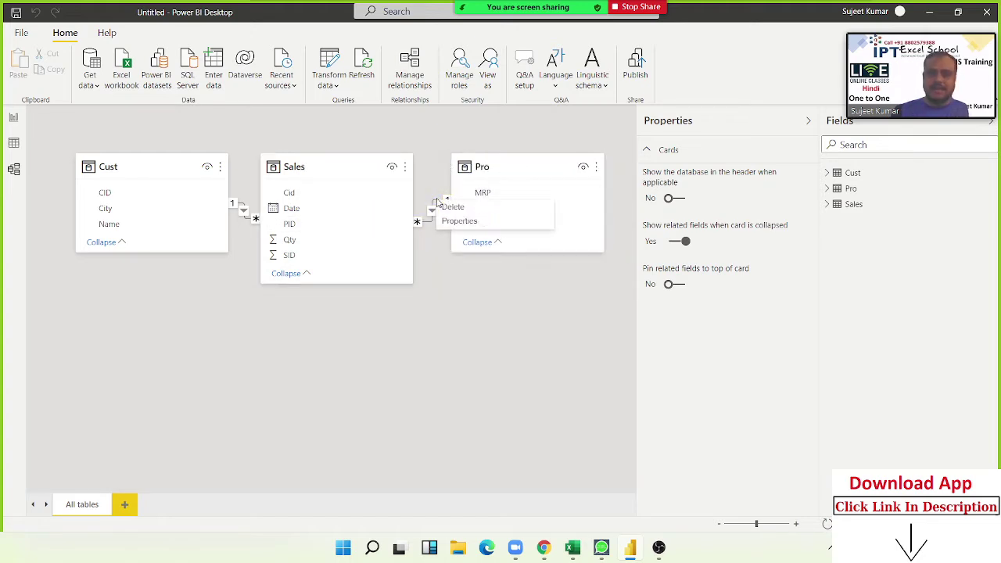
left_click(457, 277)
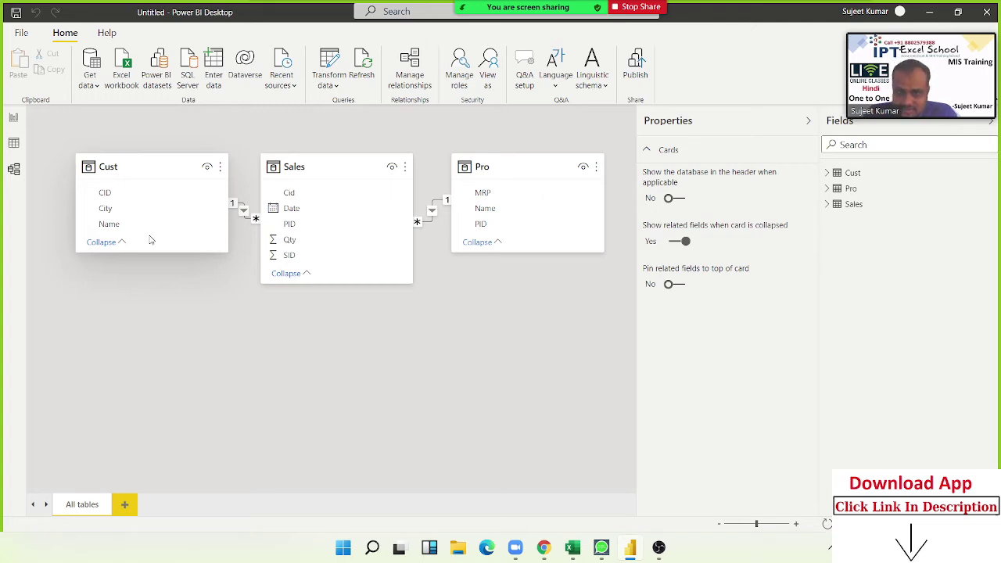
- Add a matrix with Cust Name rows, Pro Name columns and summed Sales Qty, enlarged to show totals
left_click(13, 119)
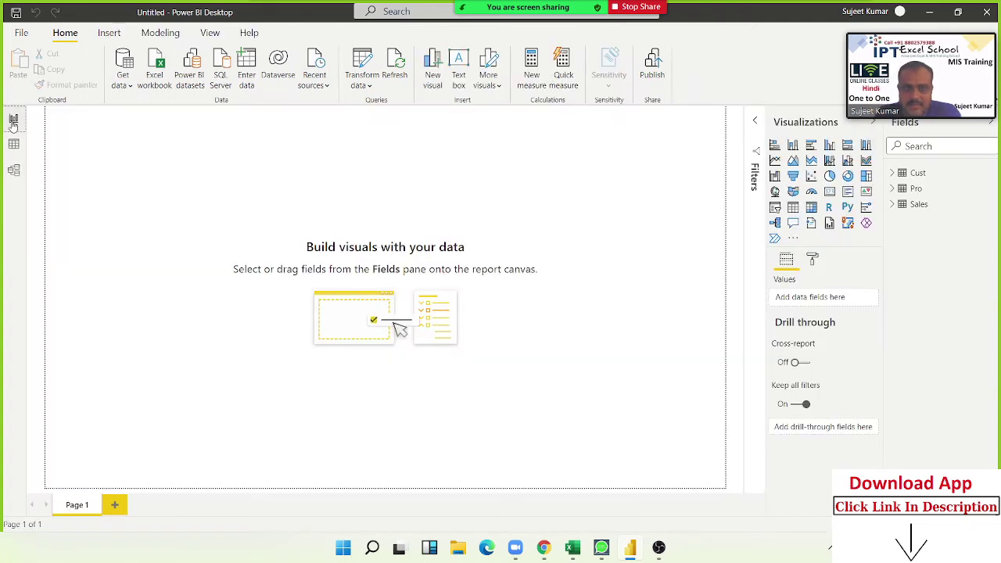
left_click(812, 208)
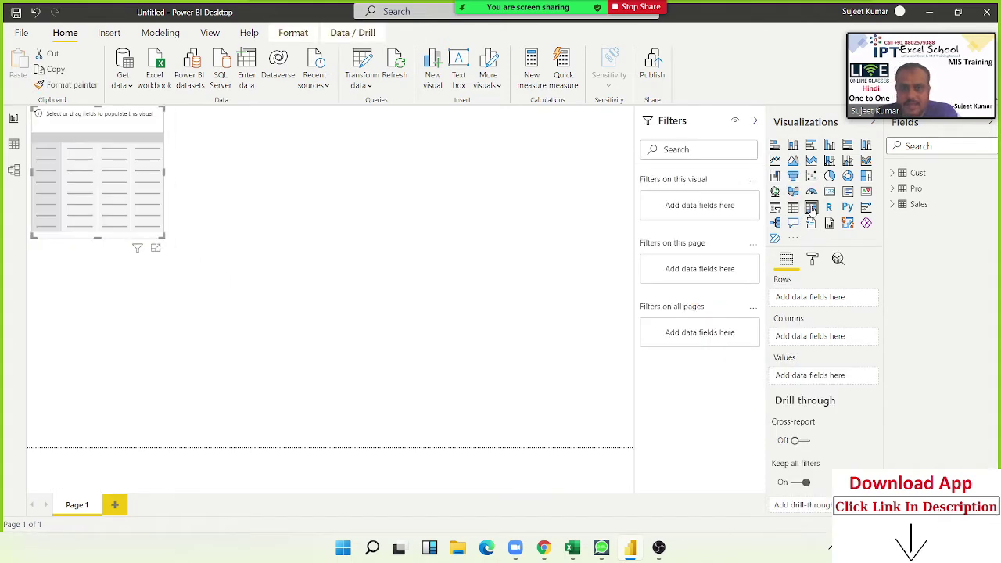
left_click(893, 172)
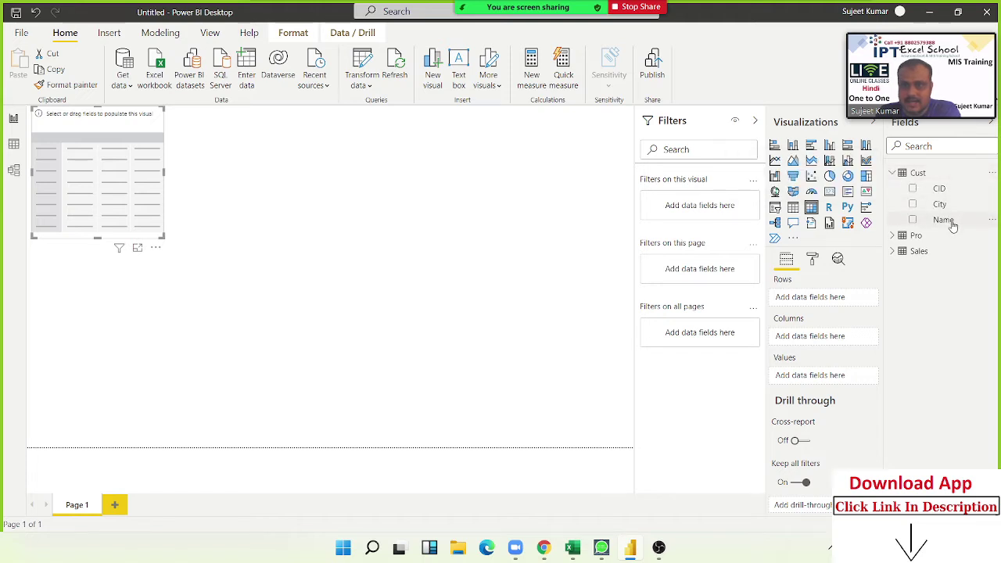
mouse_move(945, 220)
left_mouse_down()
mouse_move(91, 209)
mouse_move(99, 204)
left_mouse_up()
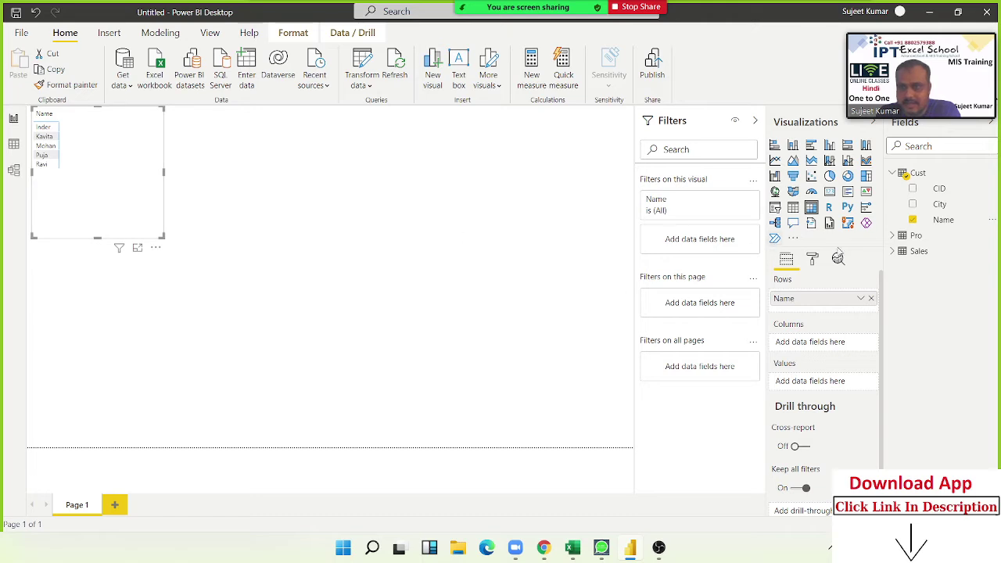
left_click(894, 235)
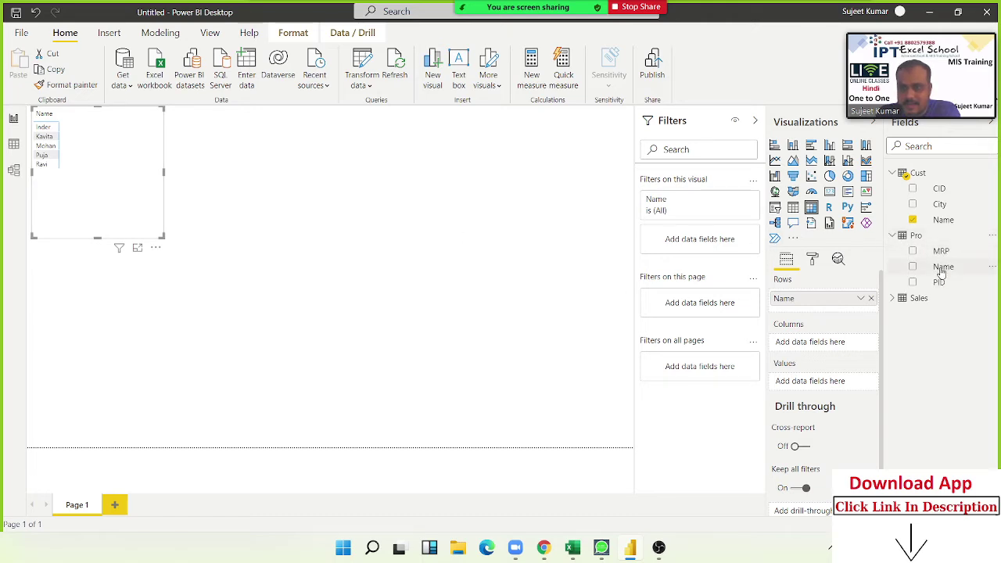
left_click_drag(943, 271, 820, 349)
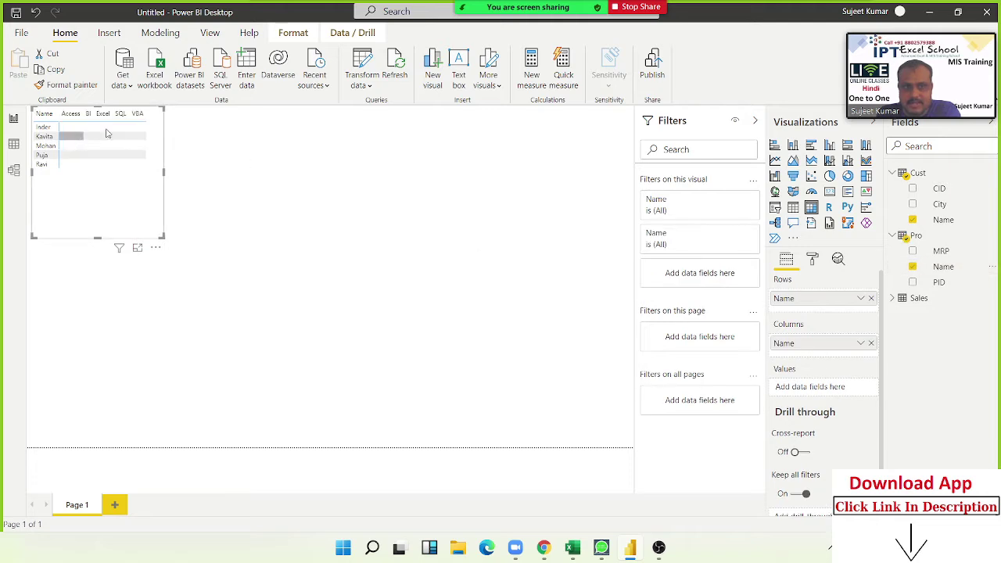
left_click(916, 298)
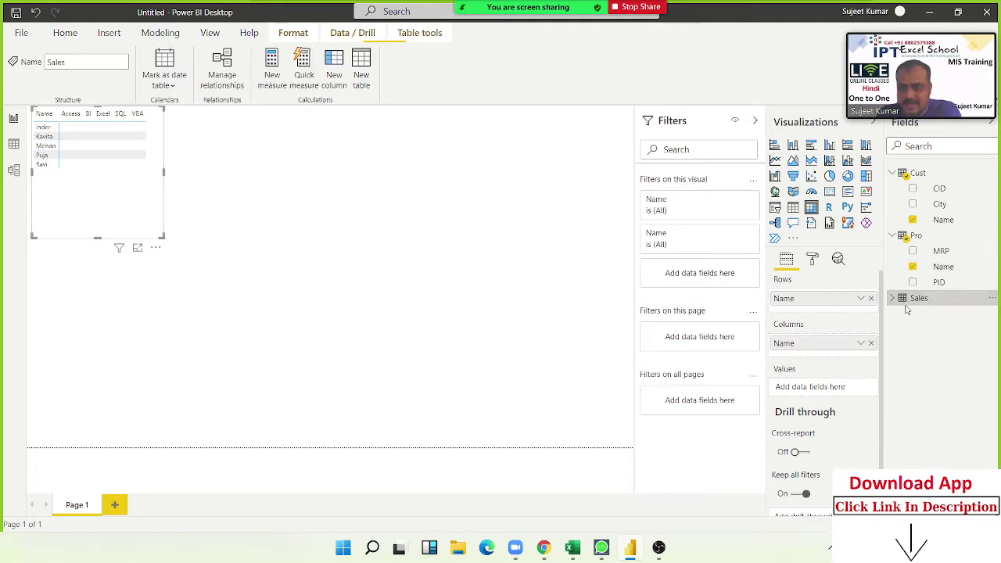
left_click(893, 299)
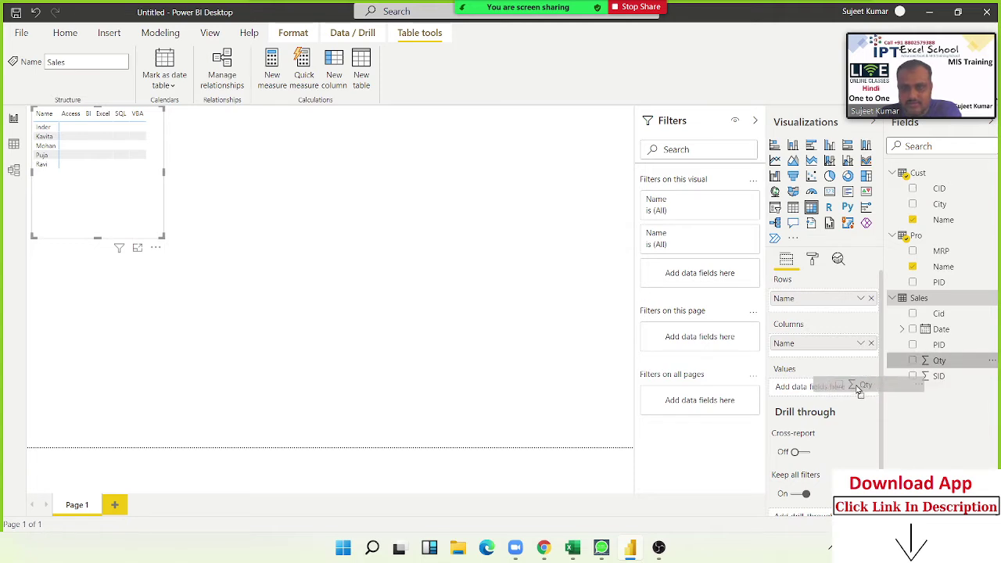
left_click_drag(941, 365, 837, 392)
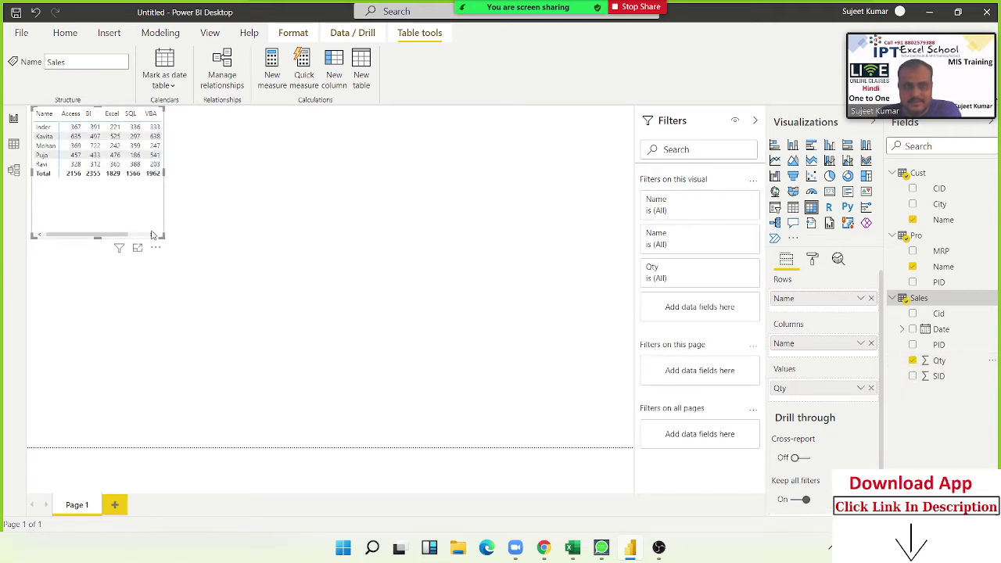
mouse_move(163, 235)
left_mouse_down()
mouse_move(220, 211)
mouse_move(194, 191)
left_mouse_up()
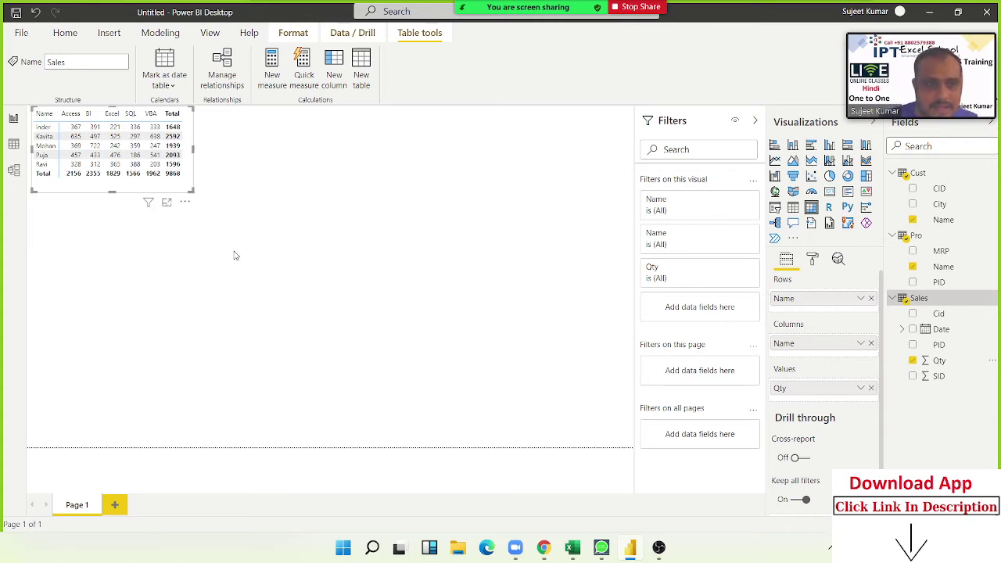
- Remove Qty and delete the matrix, check the Sales data, then launch Transform data
left_click(871, 389)
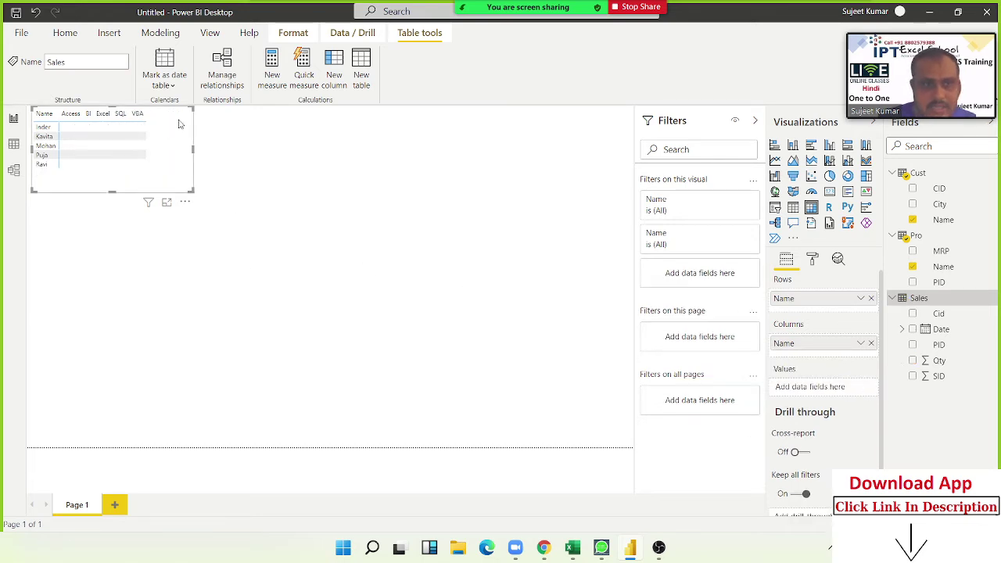
key("Delete")
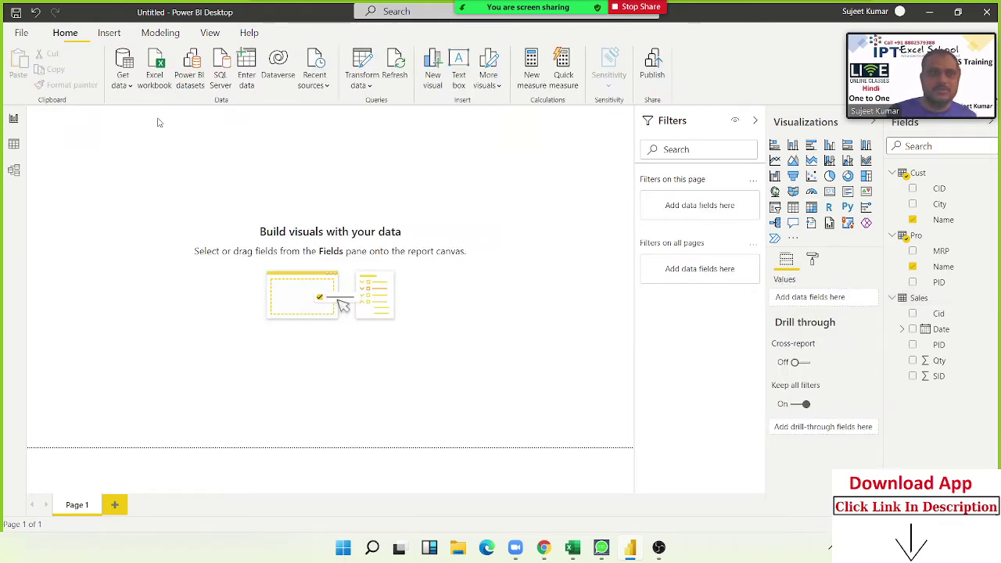
left_click(14, 145)
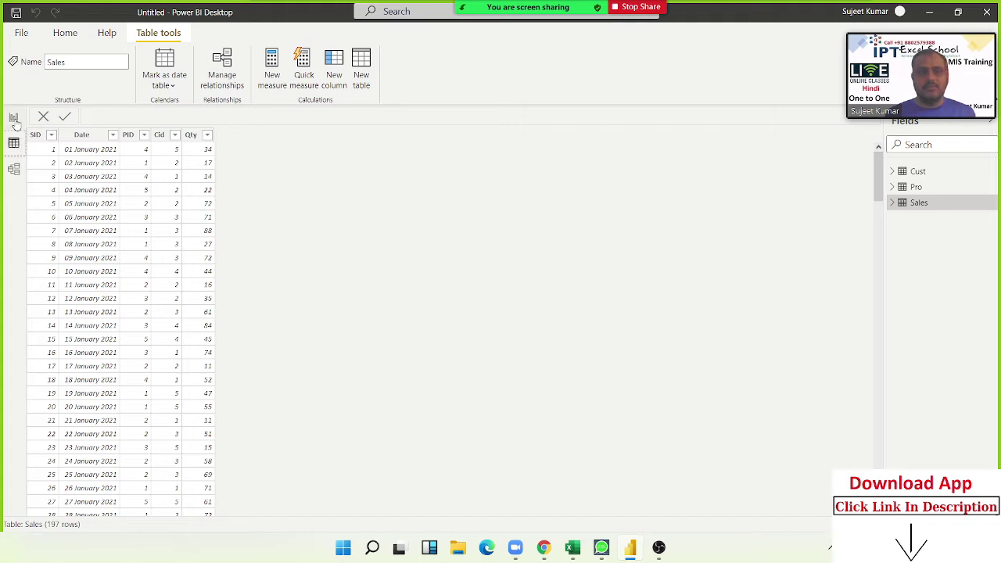
left_click(67, 36)
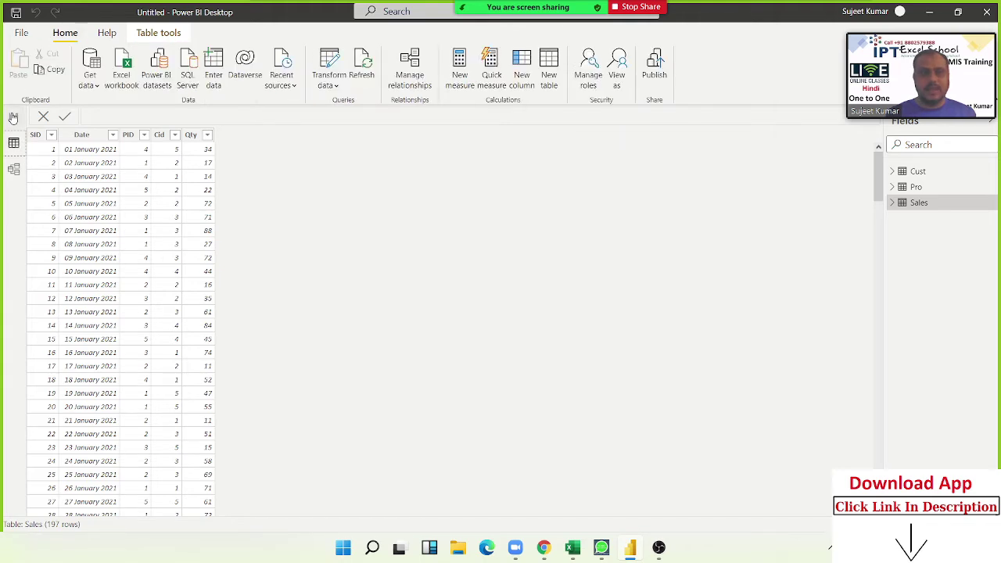
left_click(14, 117)
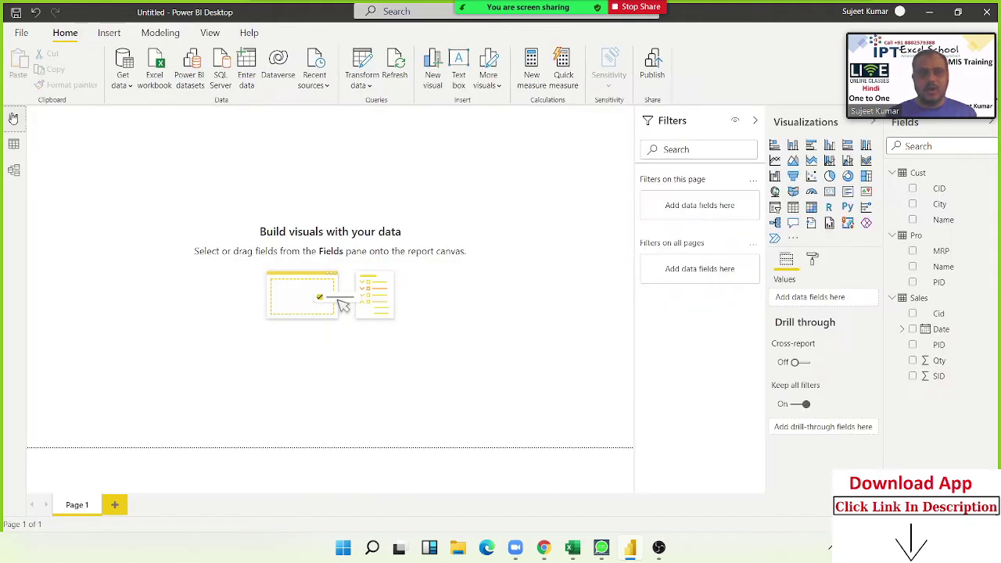
left_click(367, 66)
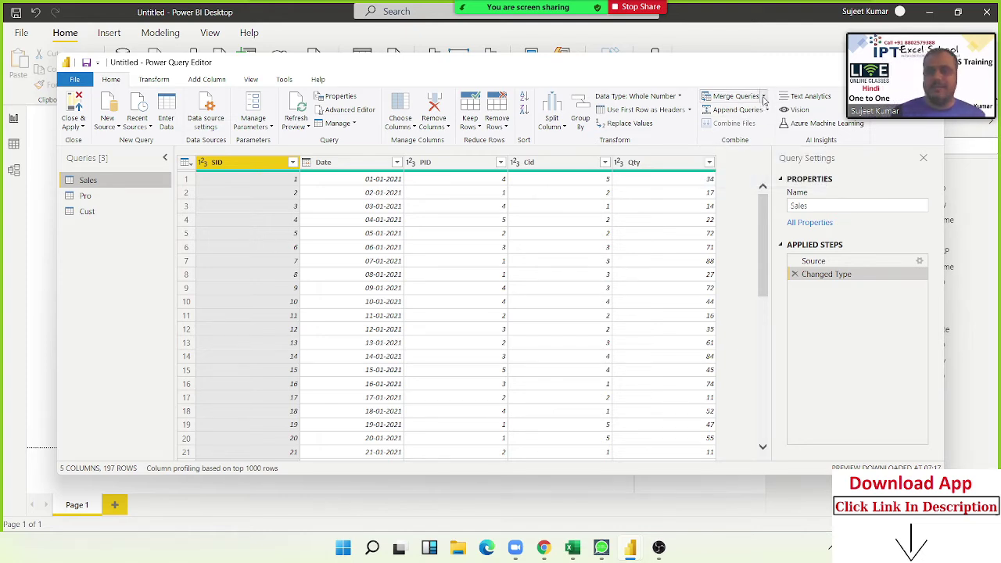
- Merge Sales with Cust as a new query, matching Sales Cid to Cust CID
left_click(763, 97)
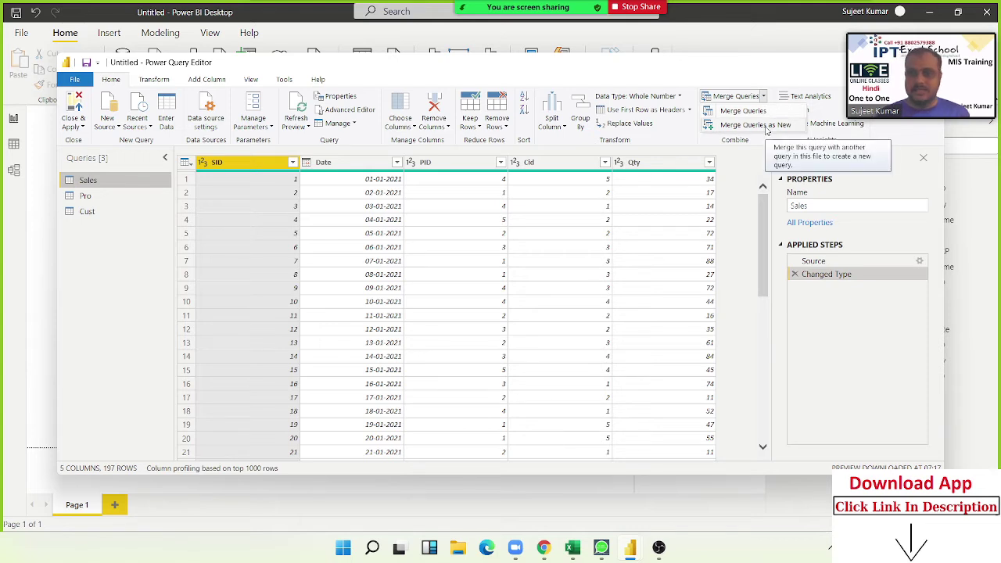
left_click(767, 127)
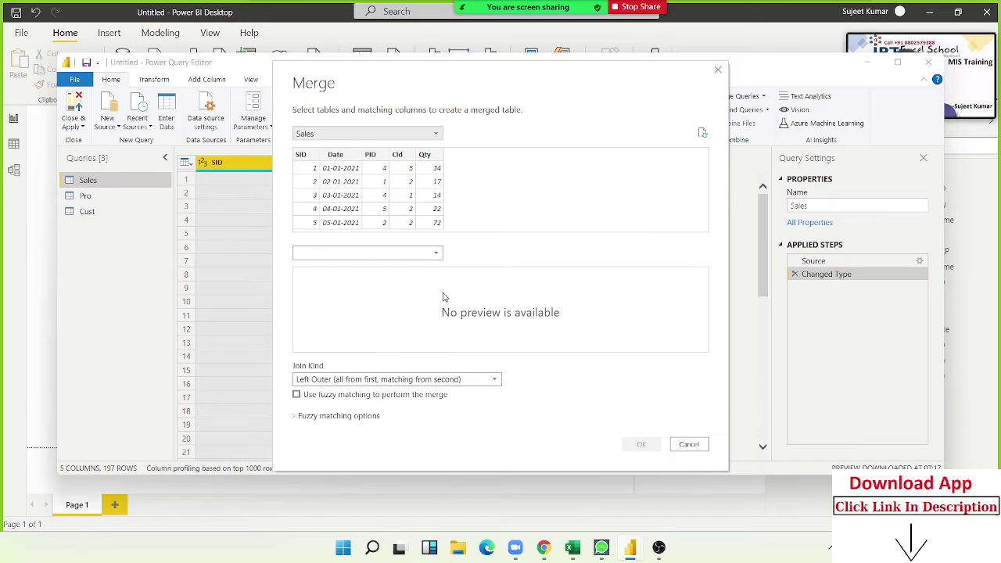
left_click(427, 257)
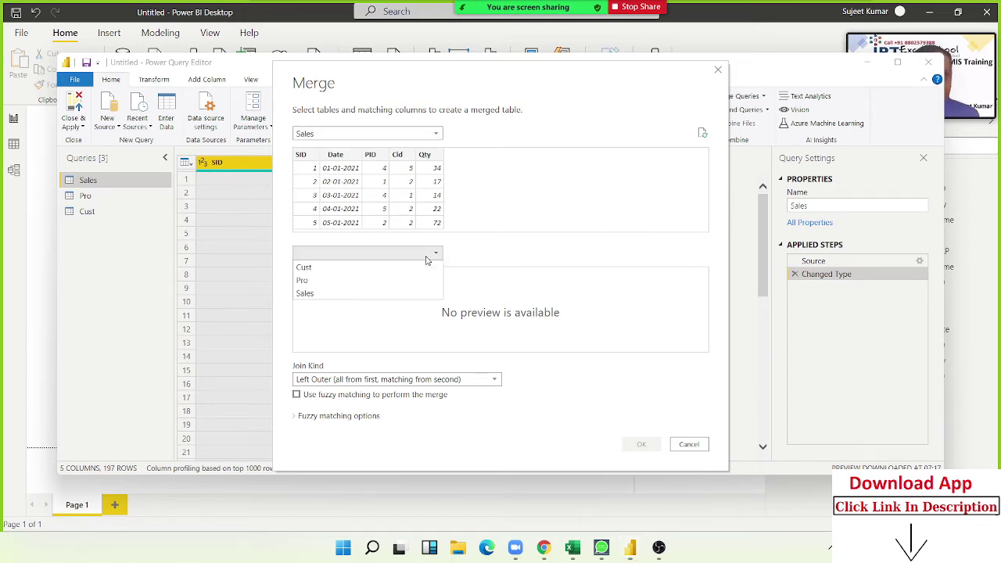
left_click(563, 210)
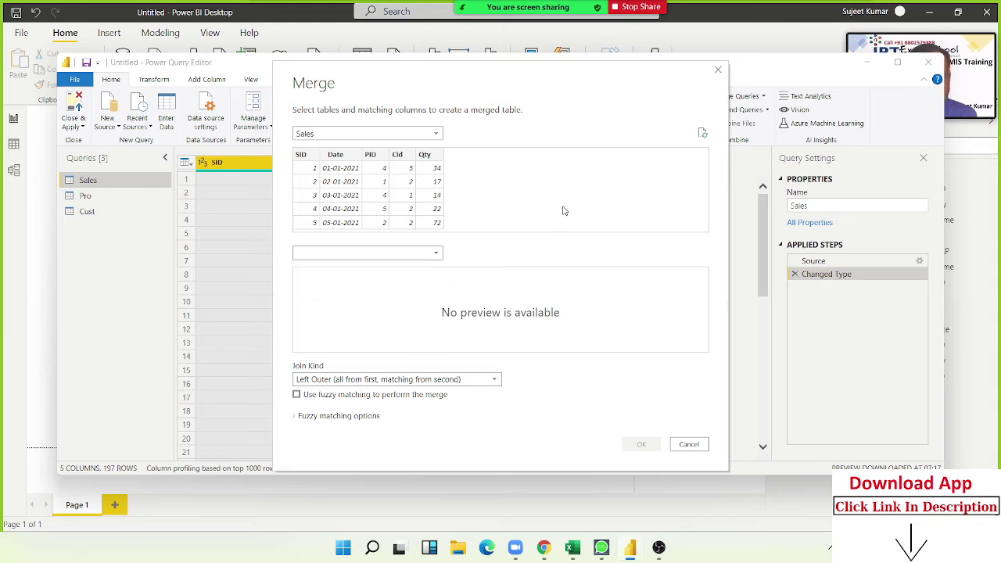
left_click(321, 253)
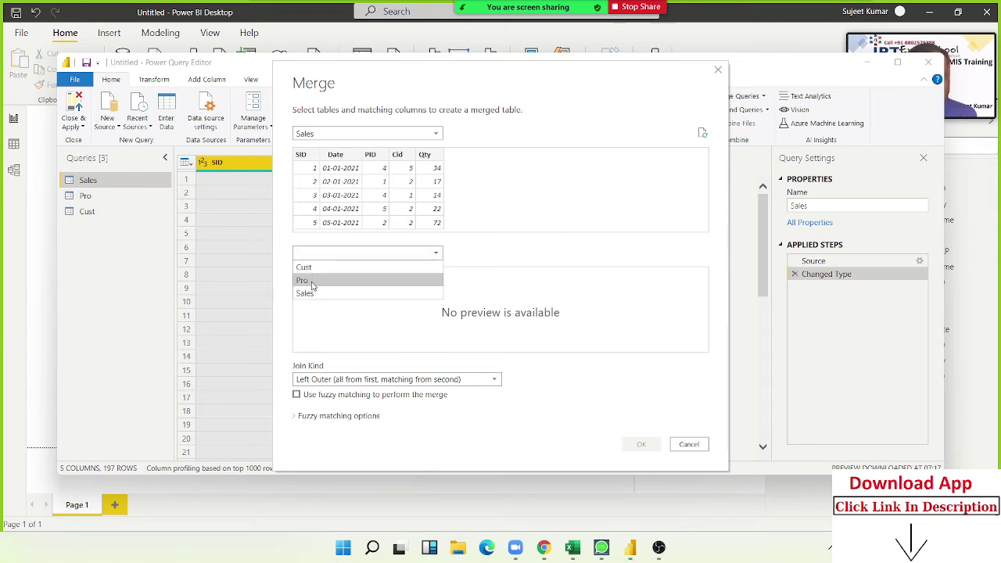
left_click(310, 269)
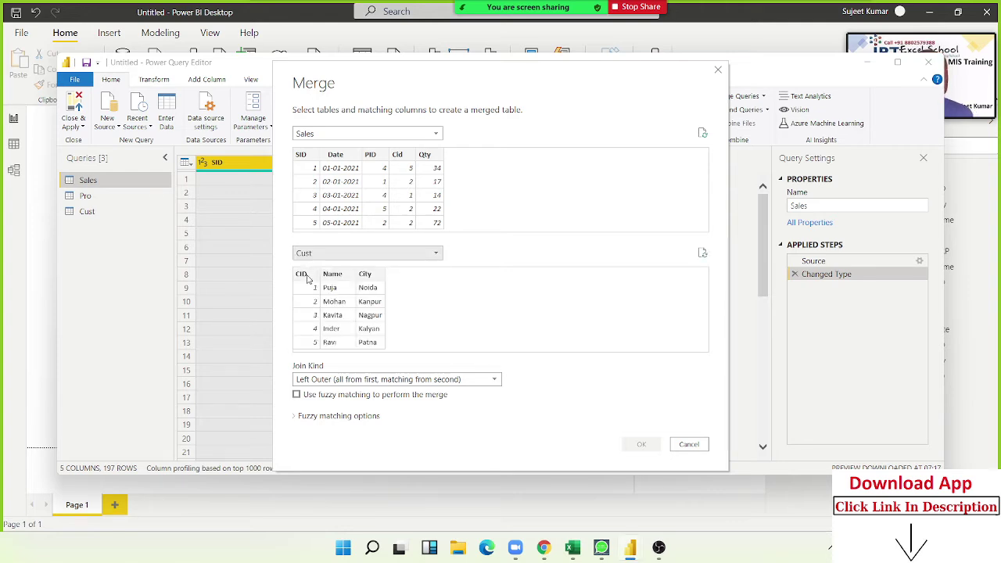
left_click(306, 277)
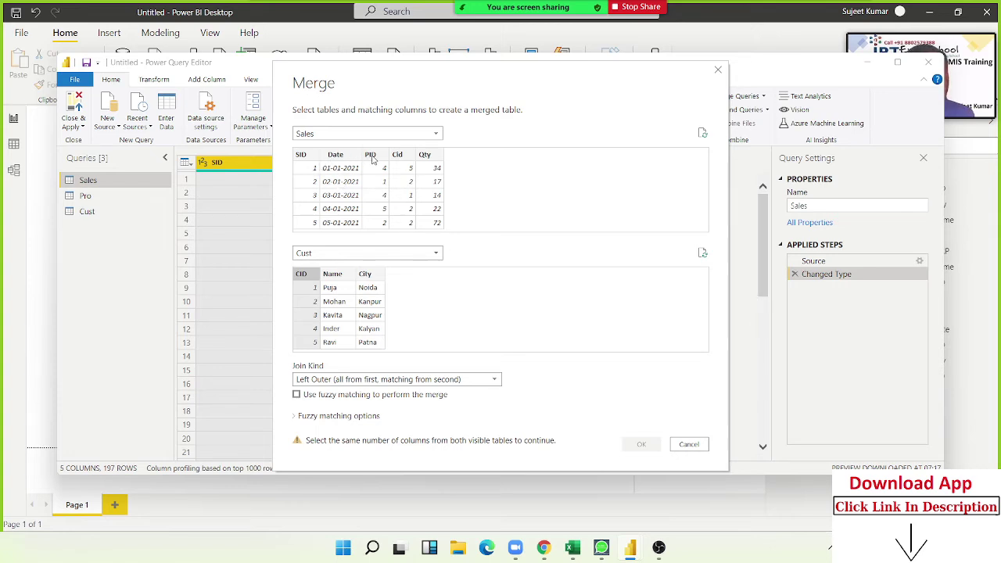
left_click(405, 158)
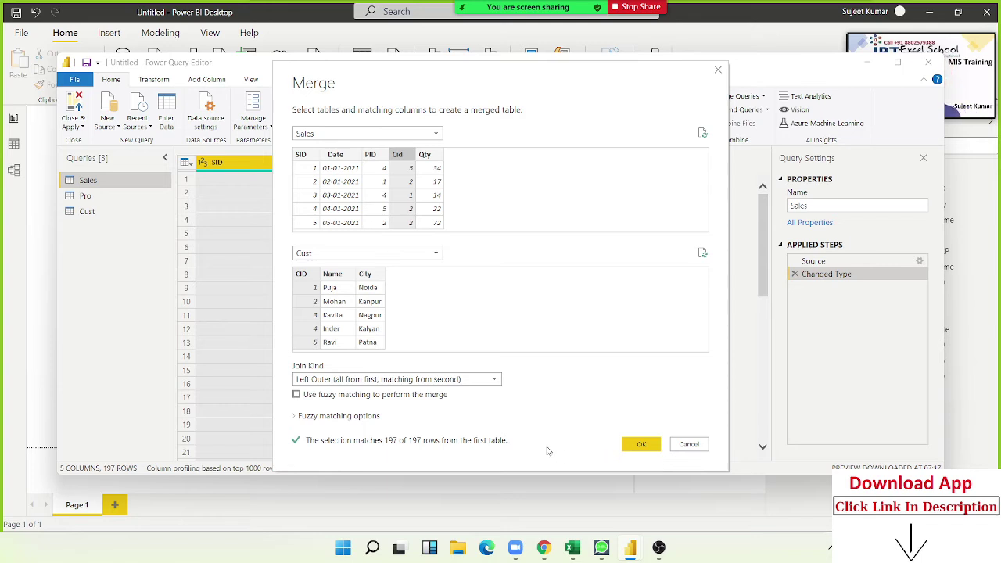
left_click(640, 443)
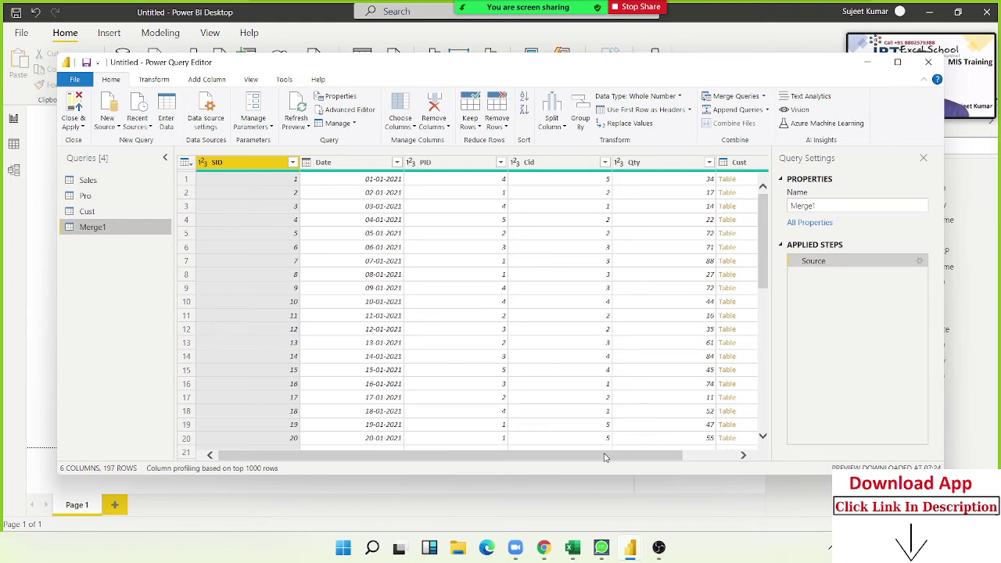
- Expand Merge1's Cust column to Name and City only, leaving out CID
left_click_drag(605, 458, 682, 461)
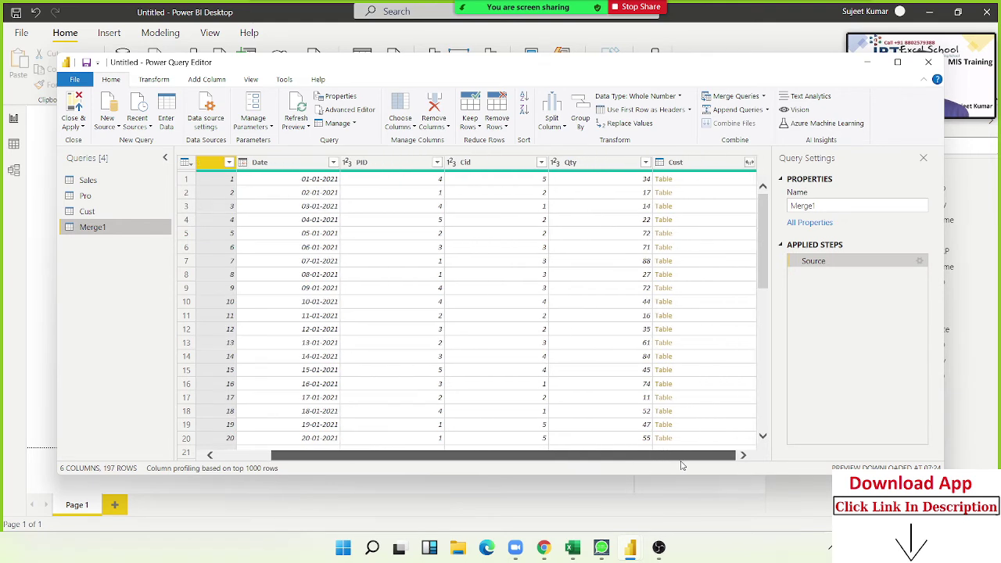
left_click(716, 165)
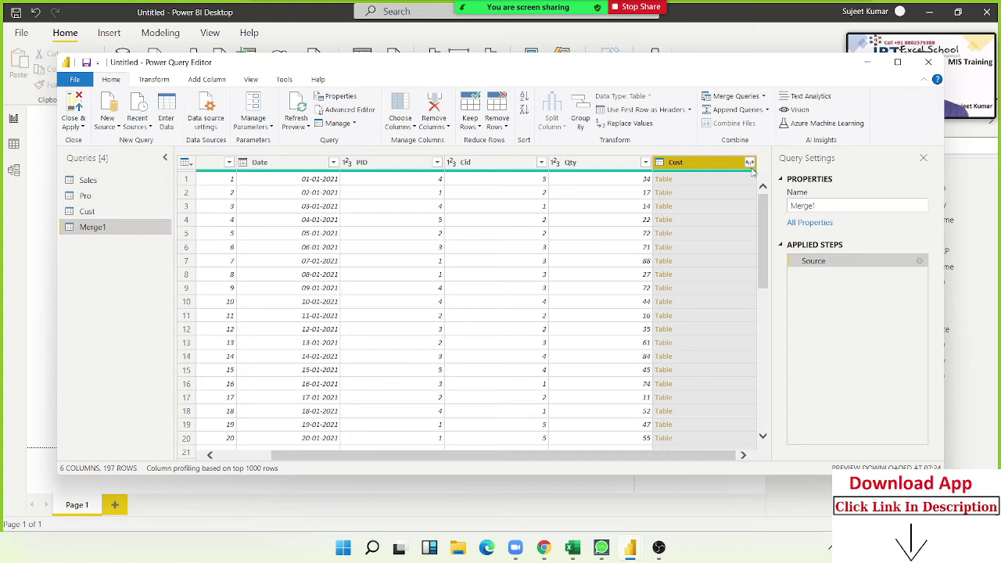
left_click(749, 163)
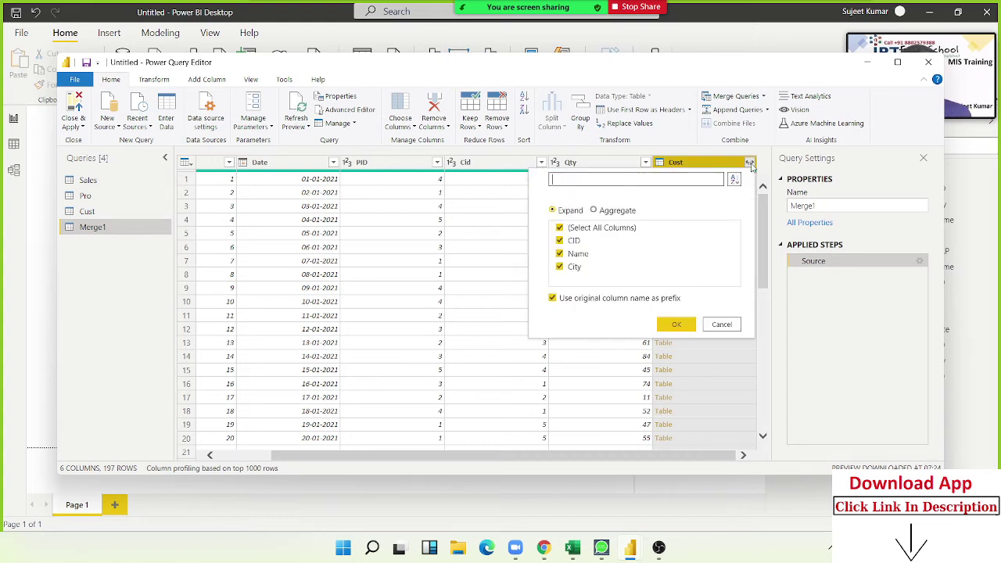
left_click(560, 241)
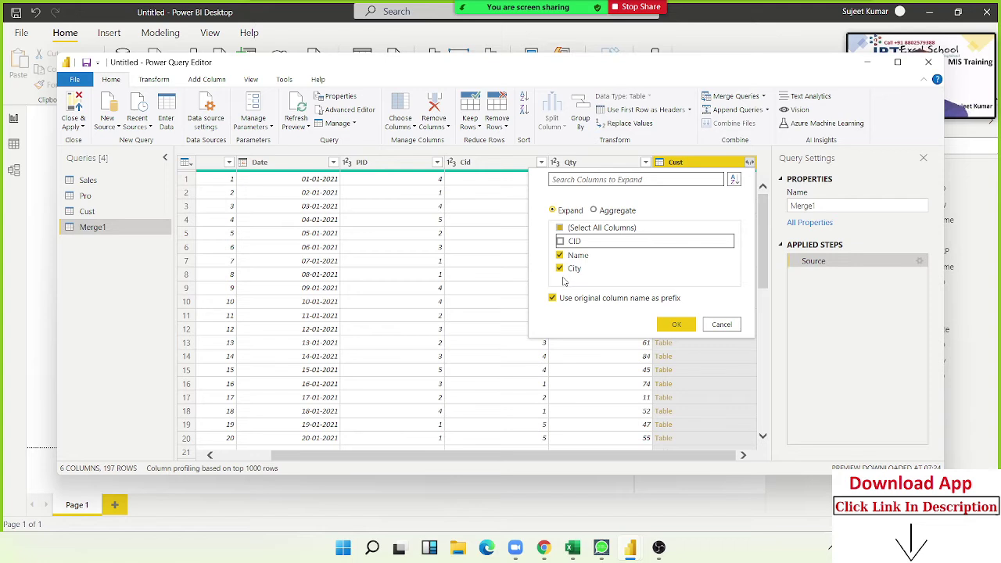
left_click(685, 329)
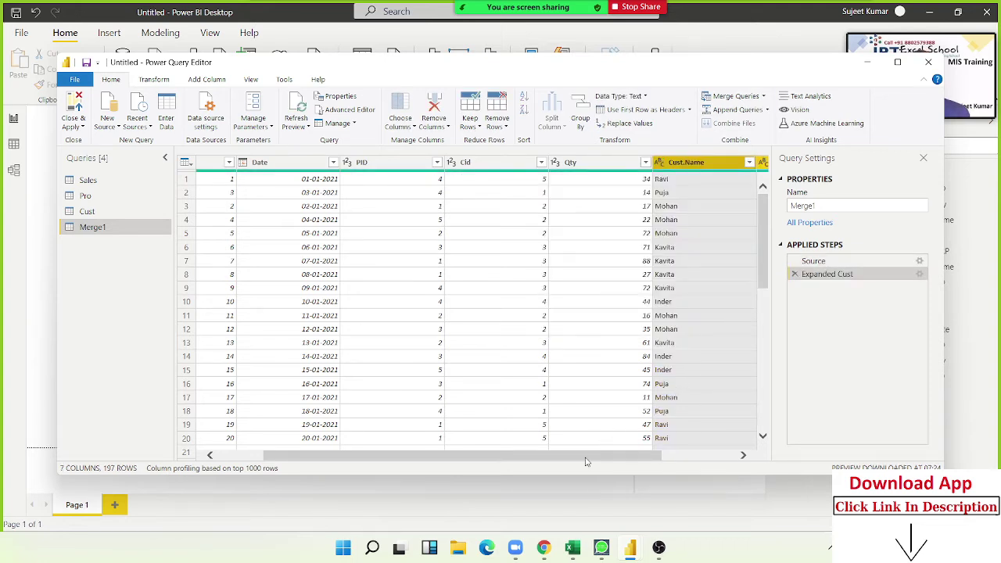
left_click_drag(585, 460, 716, 456)
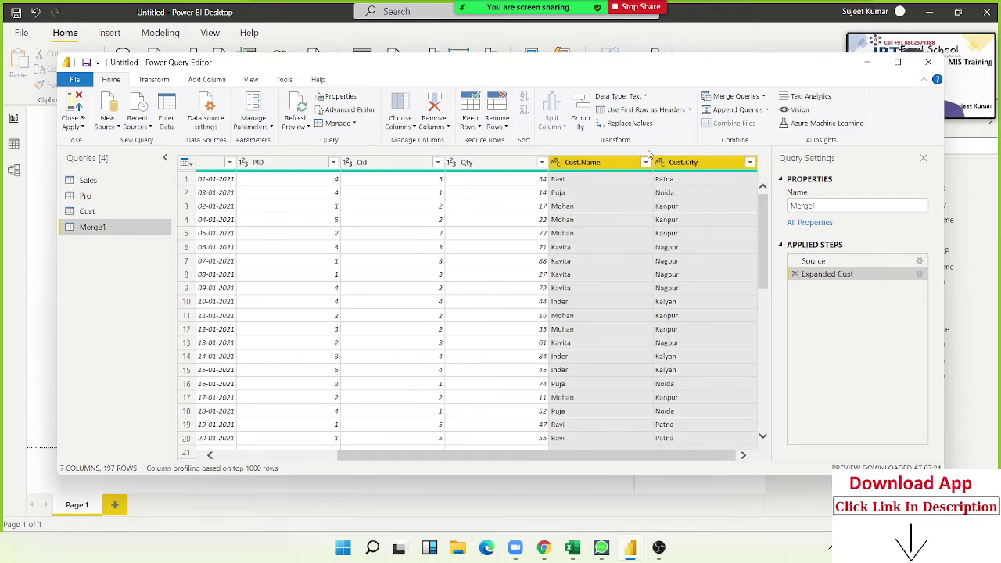
left_click(727, 98)
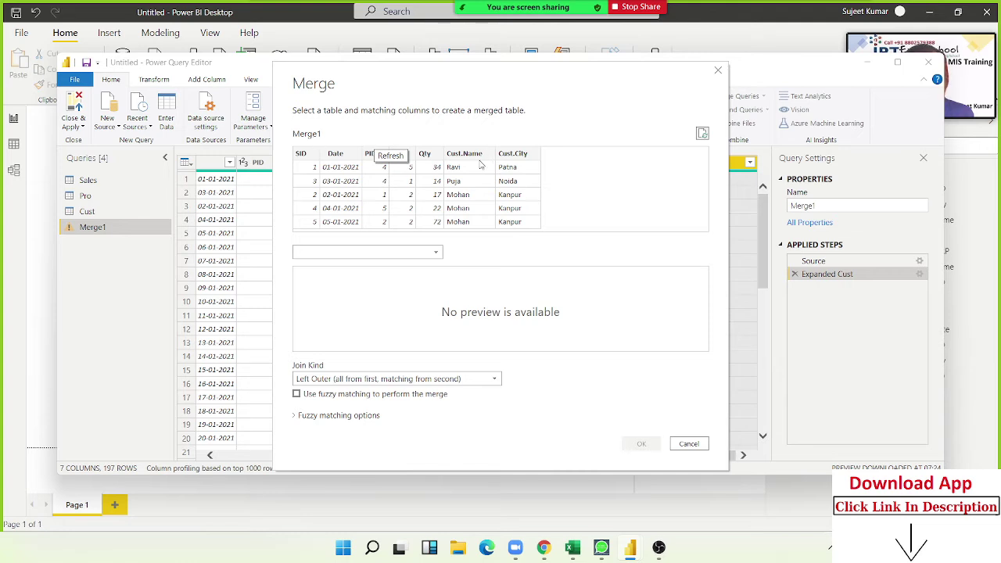
- Merge Merge1 with the Pro table, matching on PID in both
left_click(372, 155)
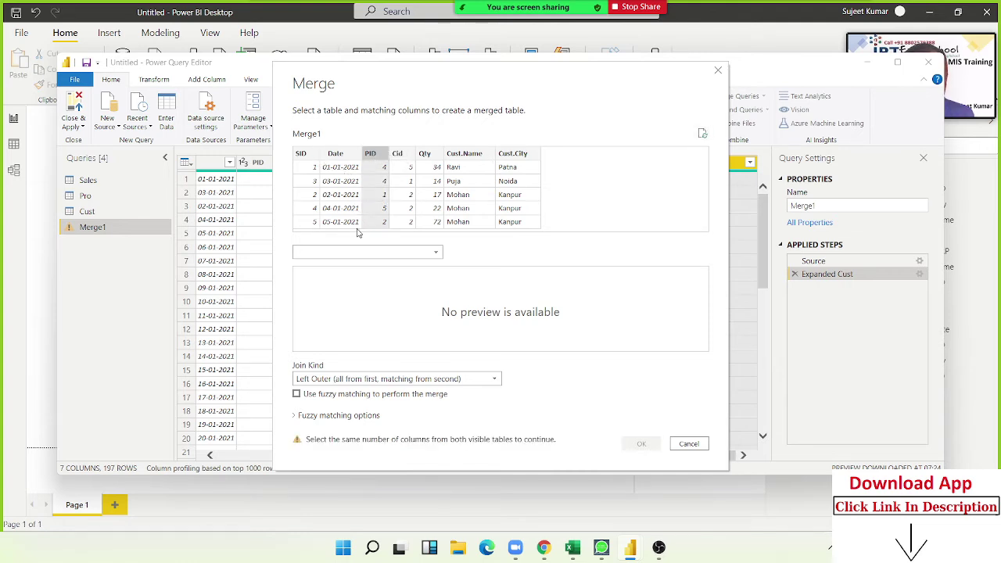
left_click(359, 252)
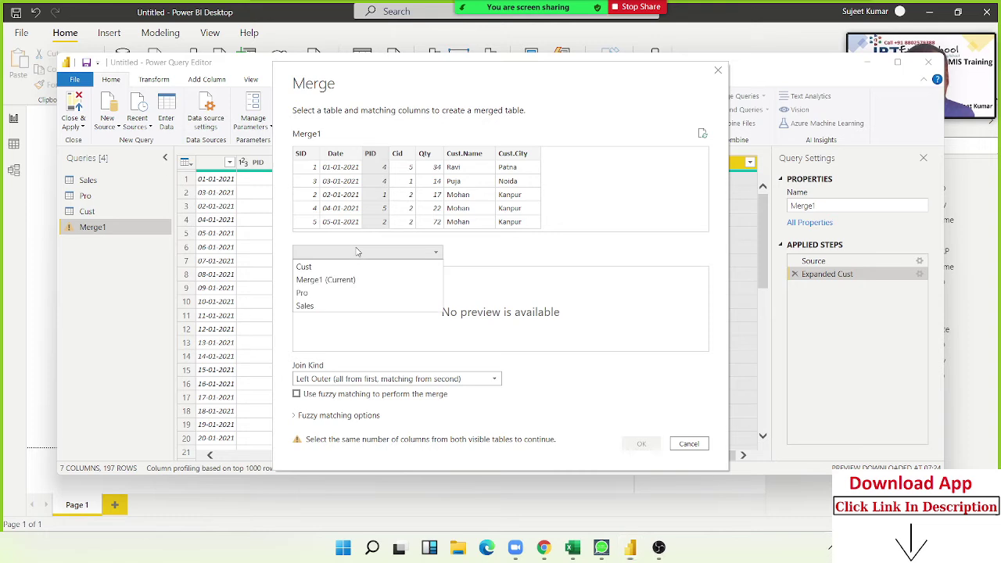
left_click(350, 294)
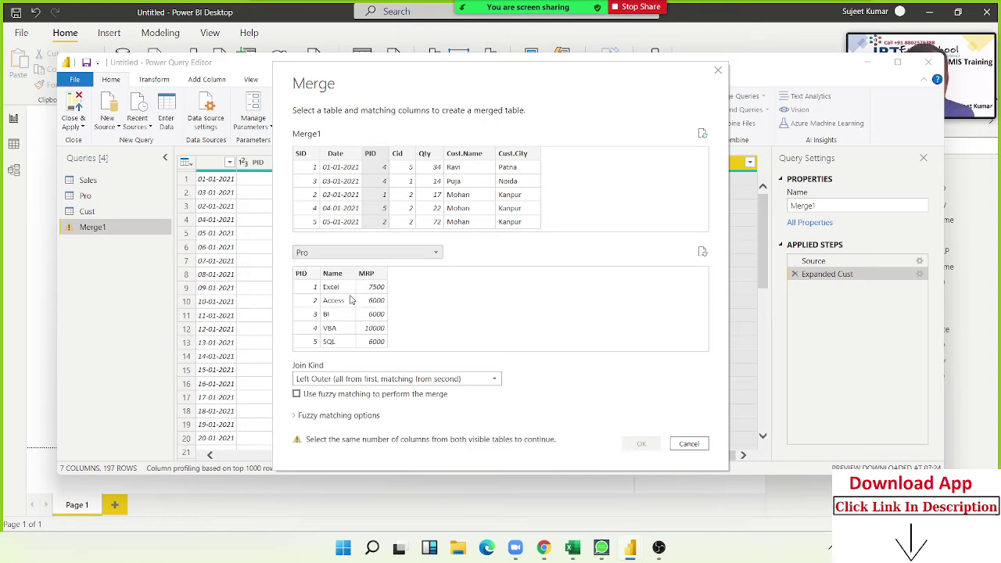
left_click(303, 273)
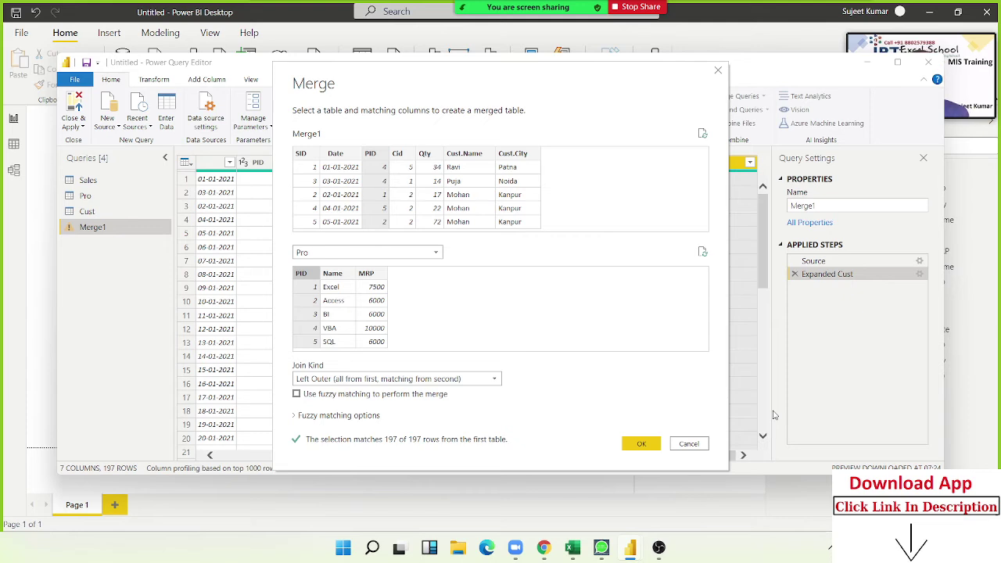
left_click(626, 445)
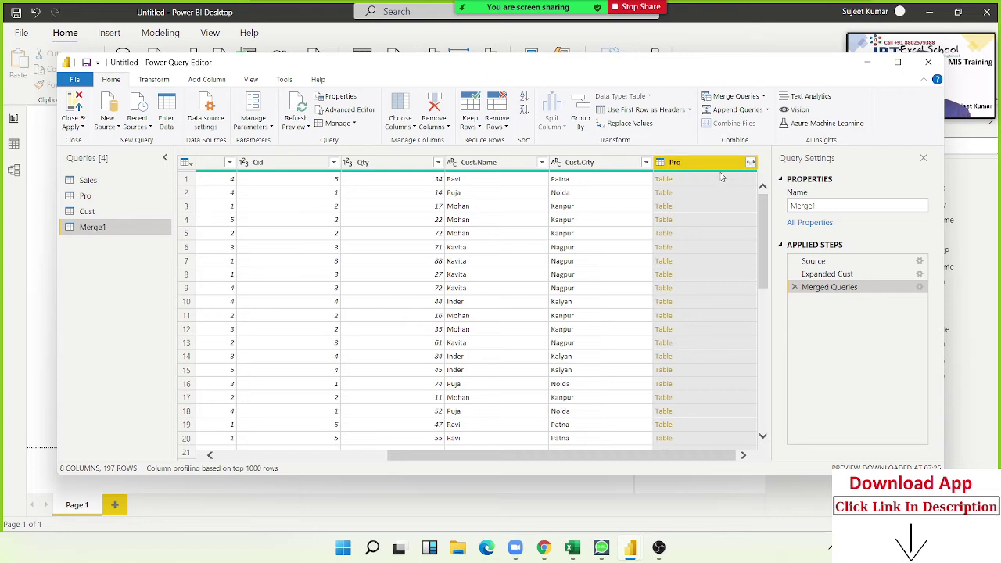
- Expand the Pro column to Pro.Name and Pro.MRP, excluding PID
left_click(751, 162)
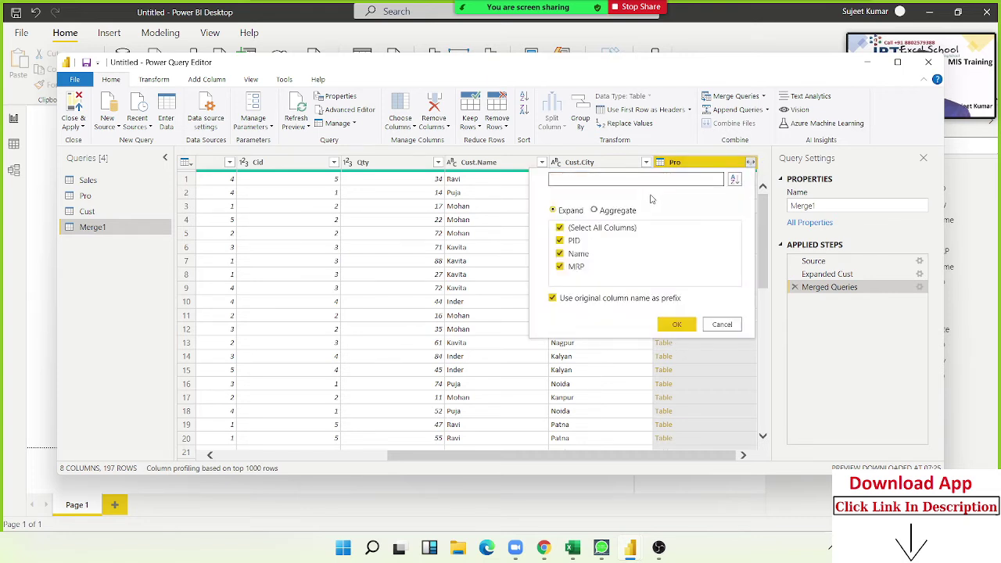
left_click(560, 241)
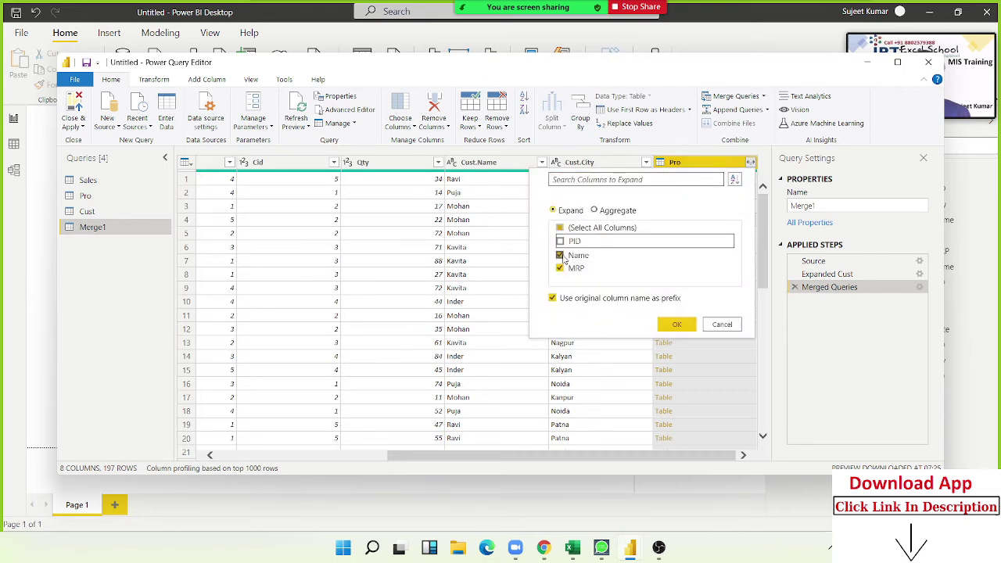
left_click(667, 328)
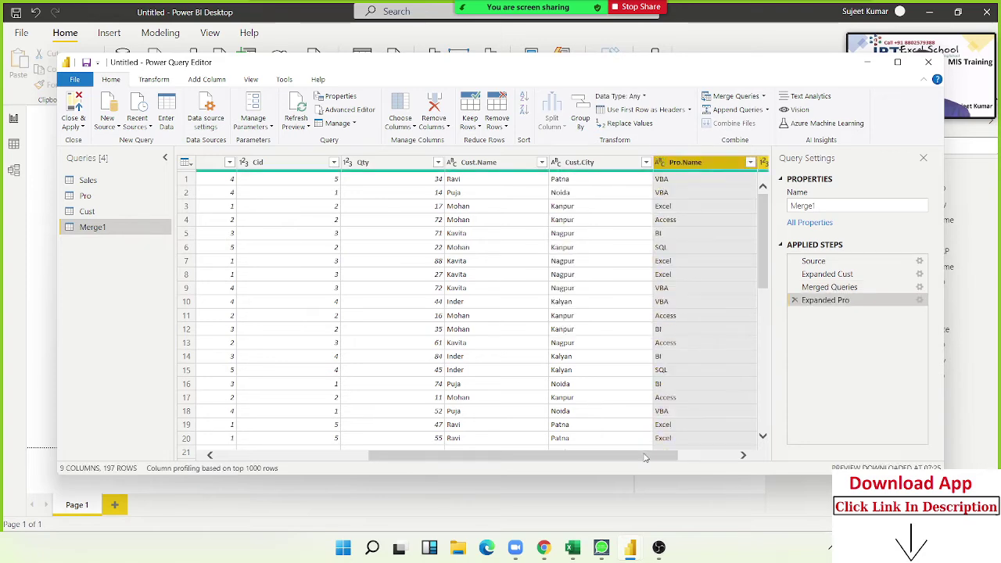
mouse_move(645, 458)
left_mouse_down()
mouse_move(498, 472)
mouse_move(790, 505)
left_mouse_up()
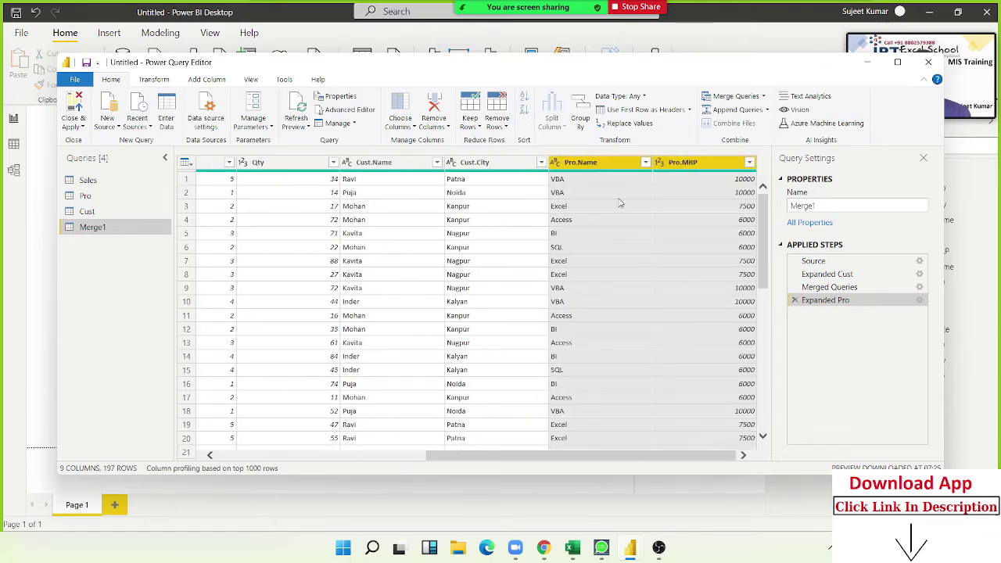
- Move the Pro.Name column in Merge1 to sit right after PID
left_click(600, 163)
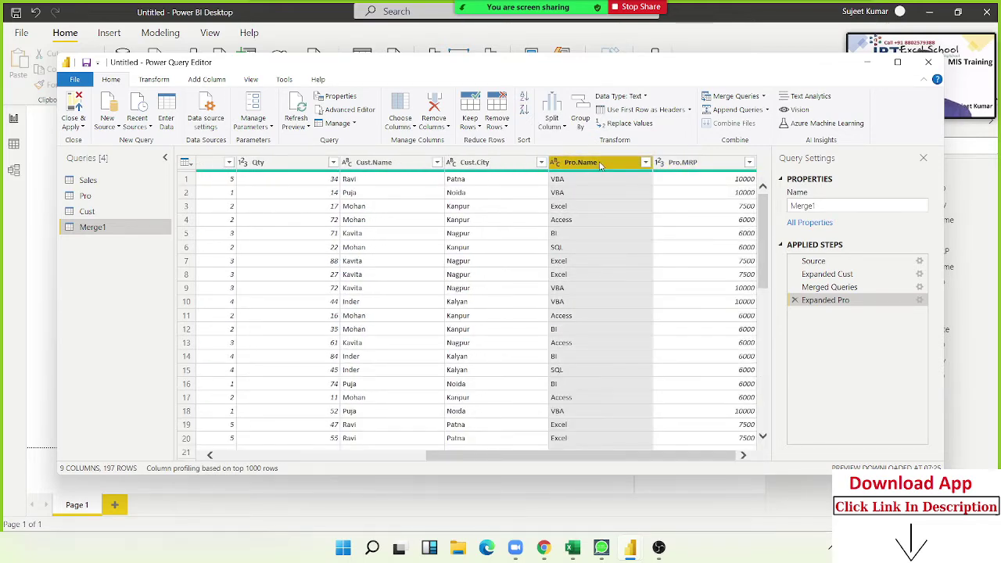
left_click_drag(600, 163, 186, 179)
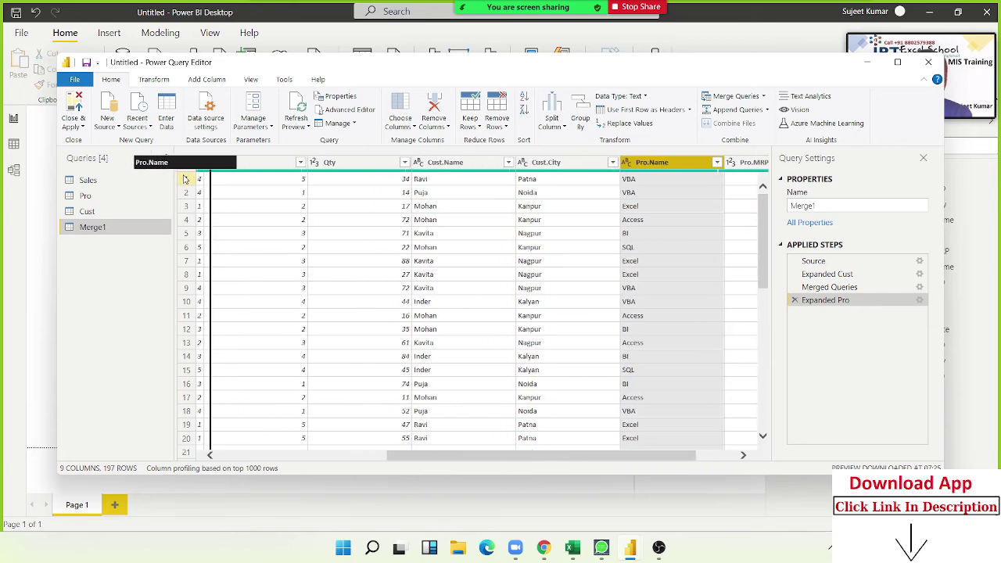
left_click_drag(185, 179, 348, 183)
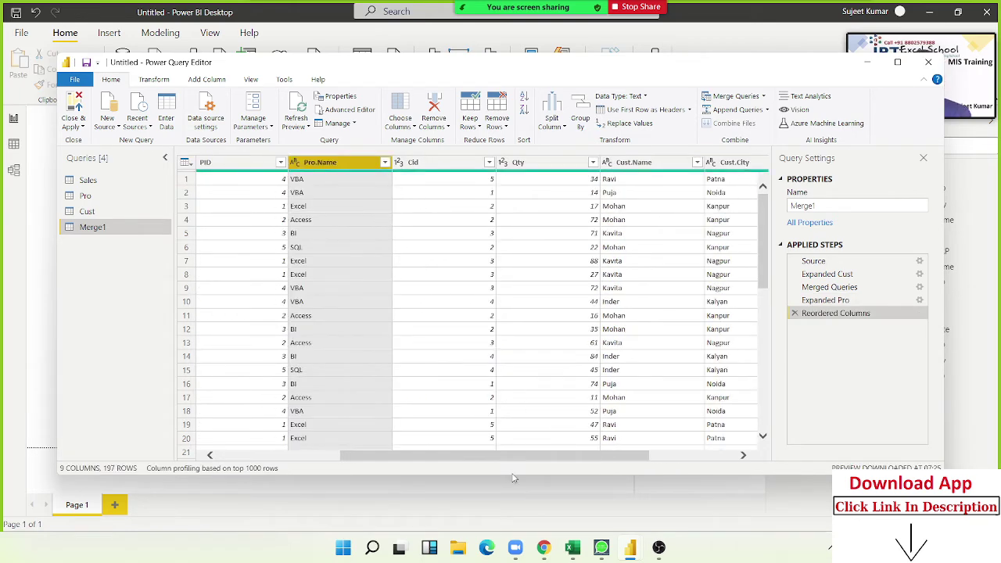
left_click_drag(604, 460, 791, 446)
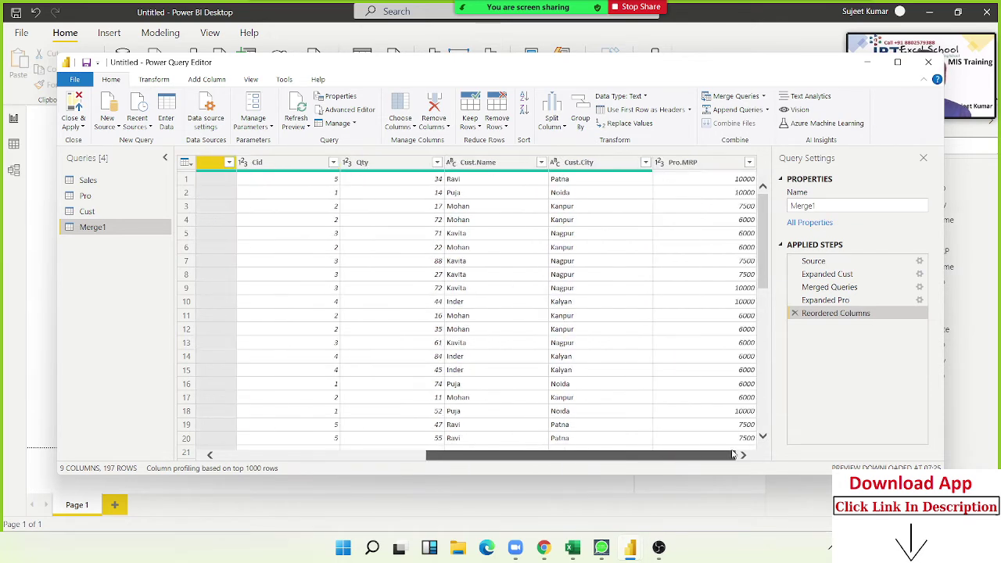
- Move Cust.Name and Cust.City together so they come before Qty
left_click(486, 164)
left_click(588, 164, "ctrl")
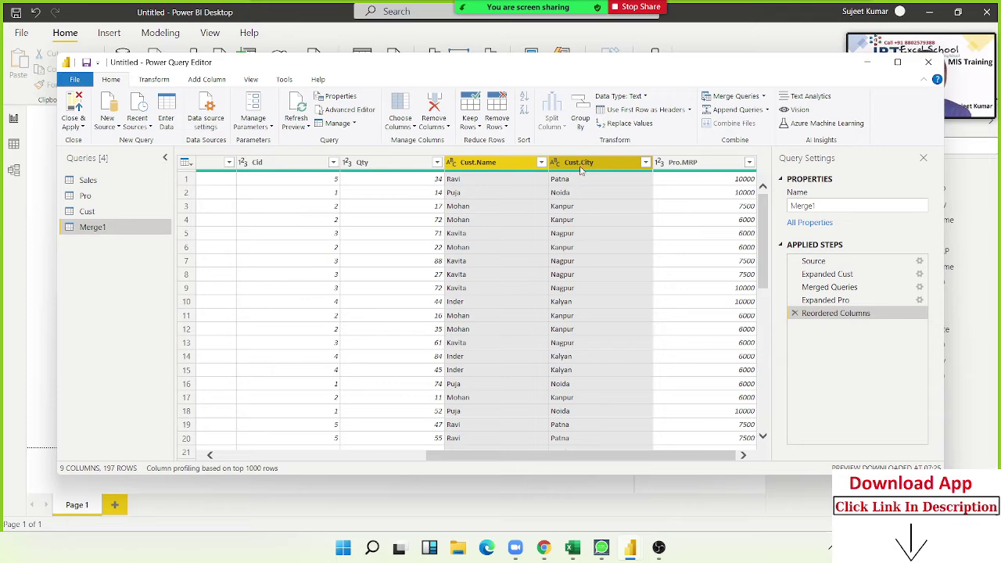
mouse_move(580, 162)
left_mouse_down()
mouse_move(188, 180)
mouse_move(490, 186)
left_mouse_up()
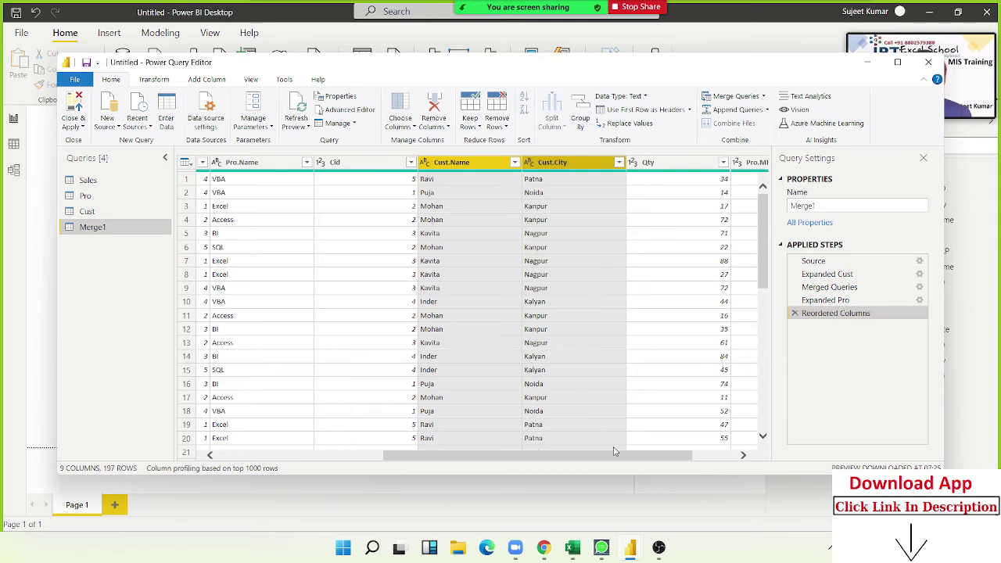
left_click_drag(618, 455, 661, 457)
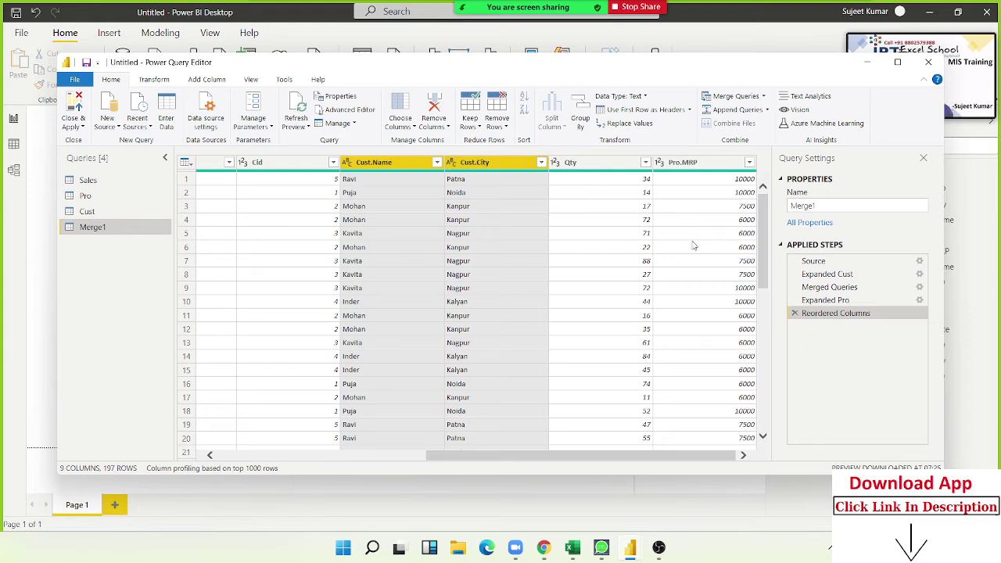
- Add a custom column named Total with the formula Qty * Pro.MRP
left_click(188, 80)
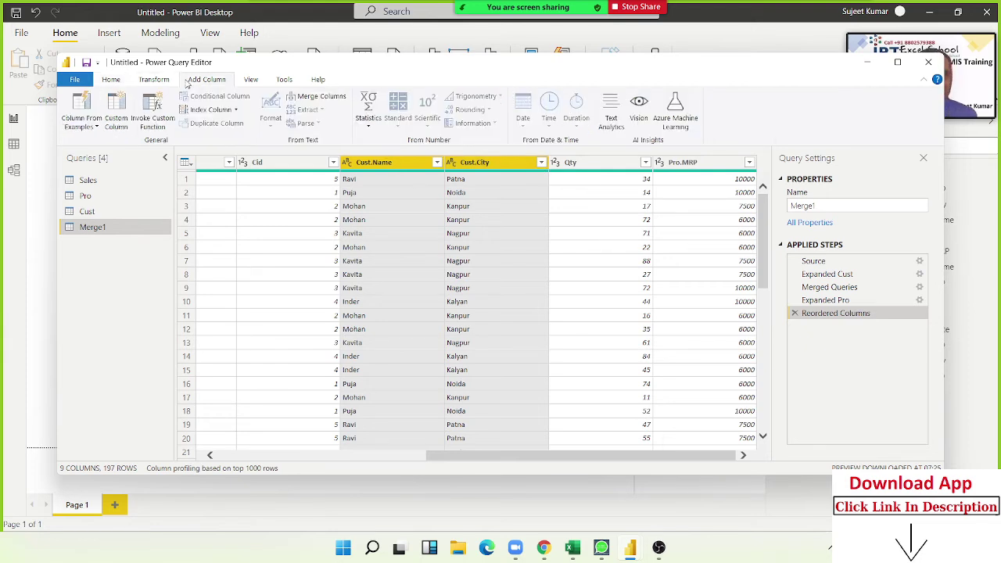
left_click(115, 110)
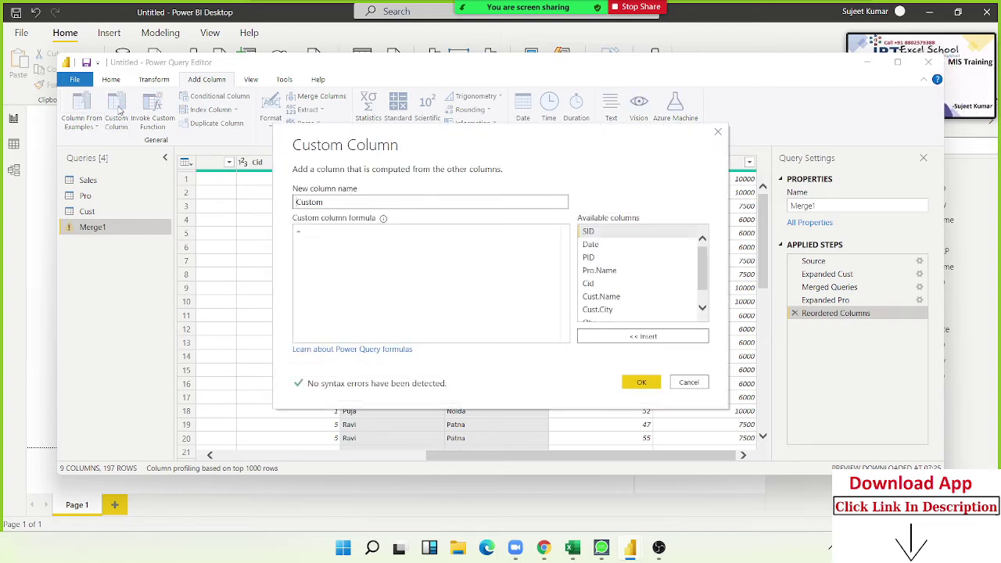
key("BackSpace")
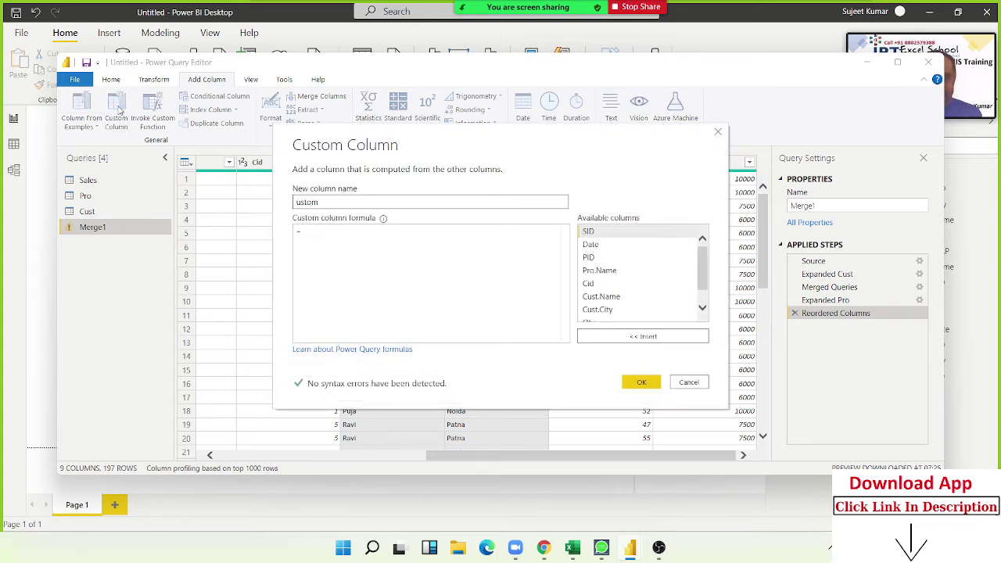
type("Total")
left_click(324, 227)
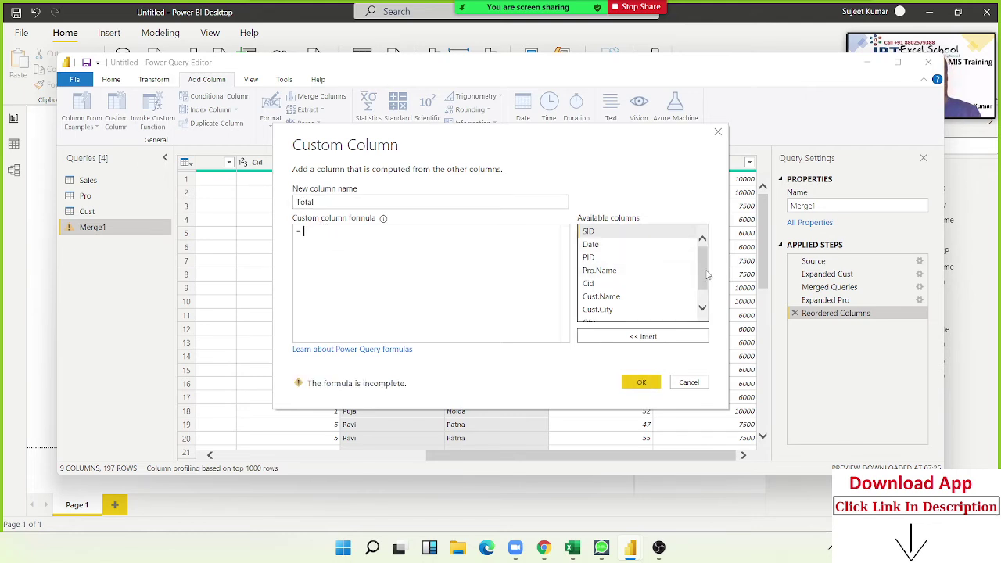
scroll(673, 278, "down", 1)
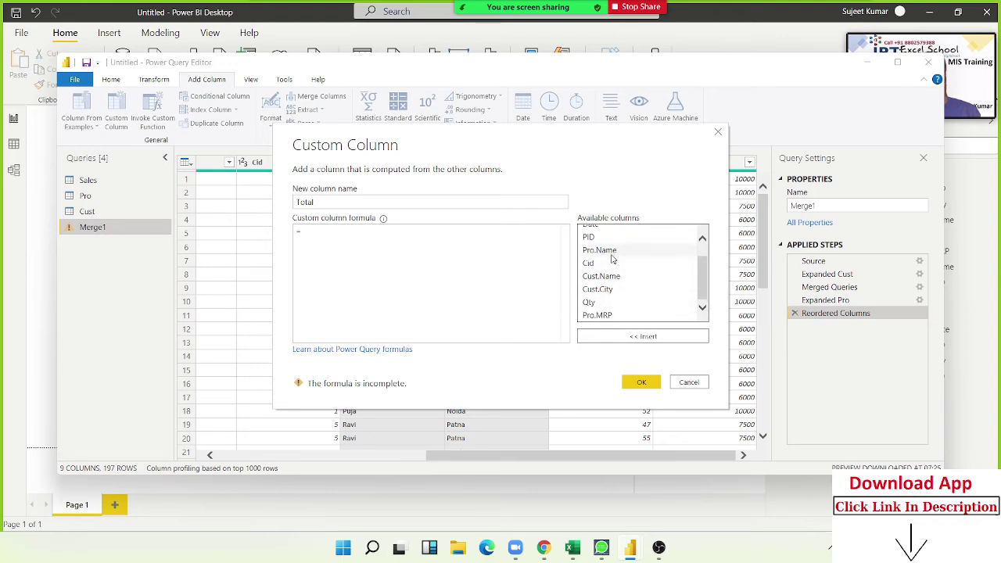
left_click(608, 305)
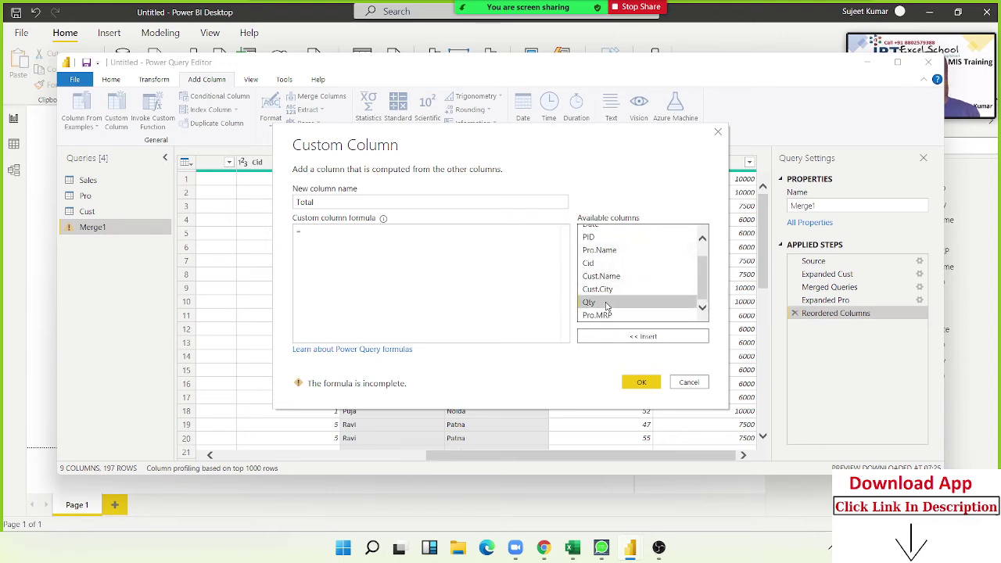
double_click(607, 305)
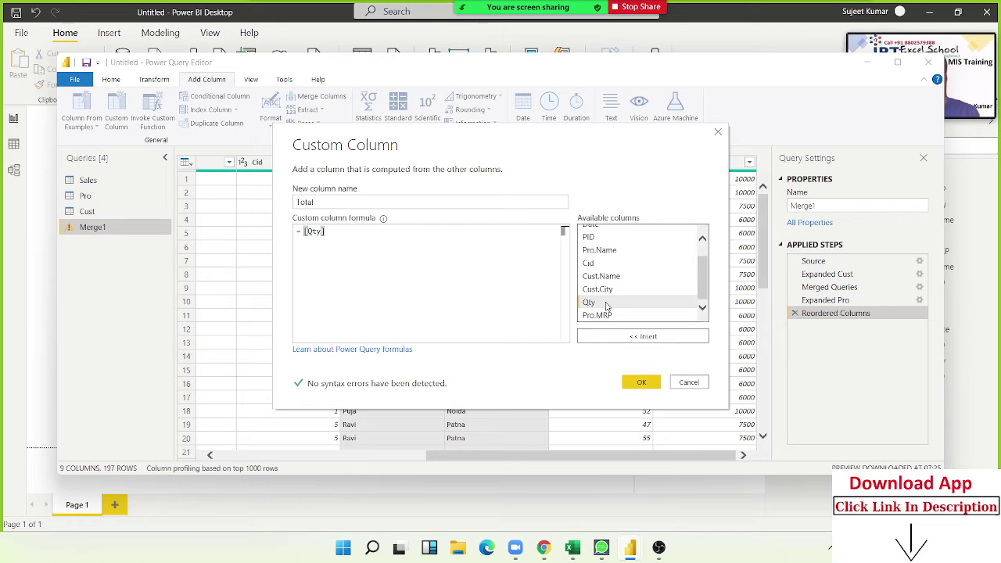
type("*")
double_click(609, 315)
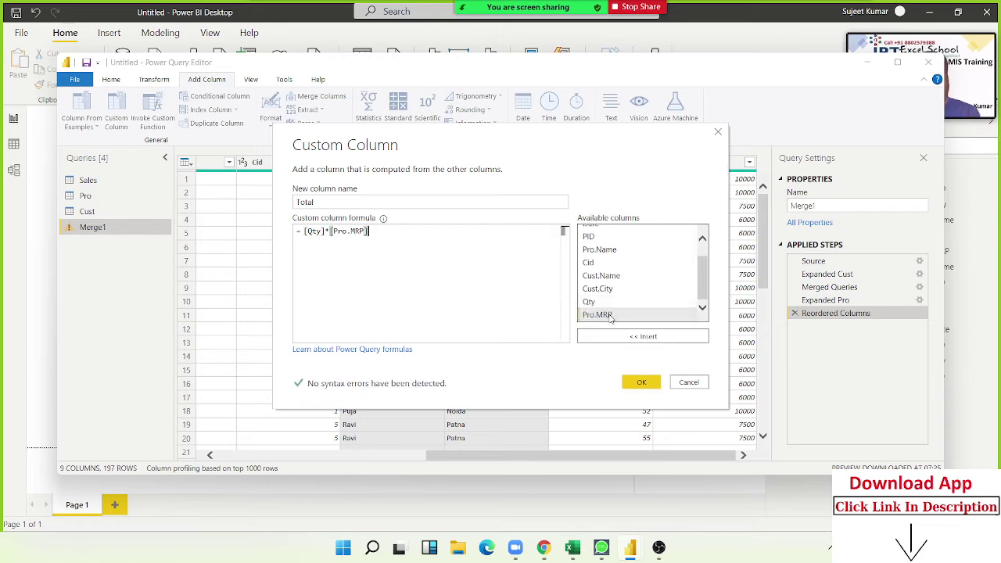
left_click(642, 381)
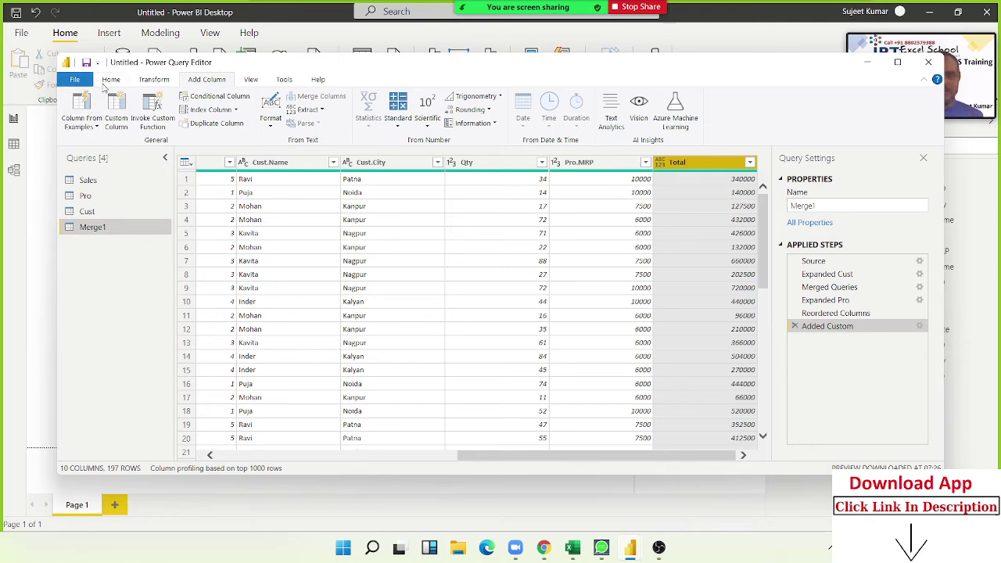
left_click(110, 80)
- Apply the query changes, view the Merge1 table in Data view, then minimize Power BI
left_click(78, 102)
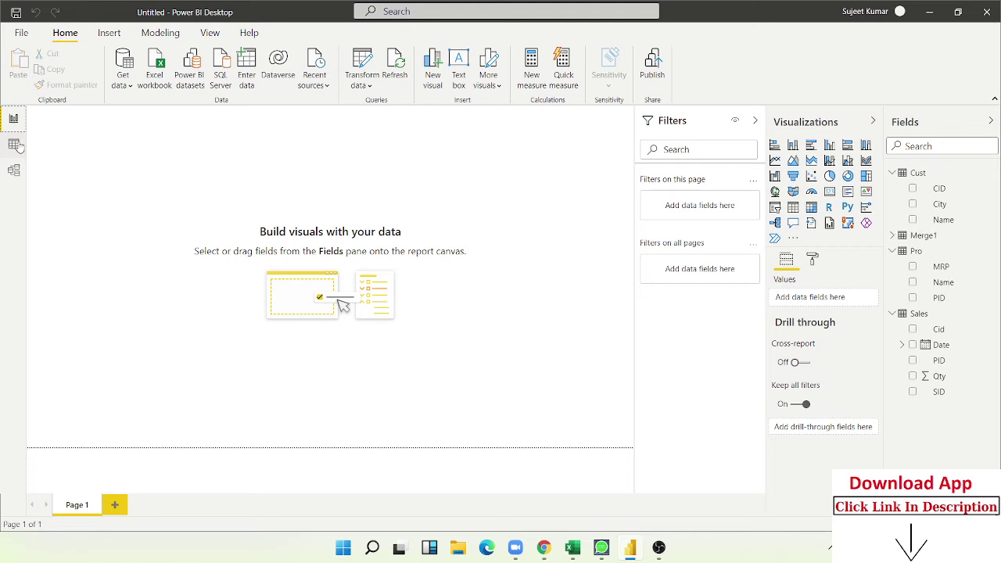
left_click(14, 144)
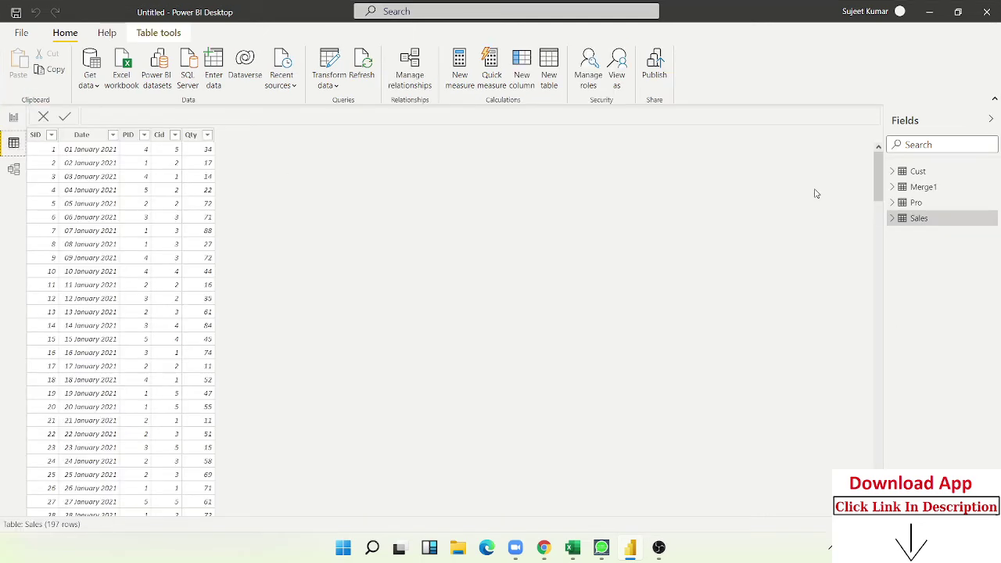
left_click(946, 189)
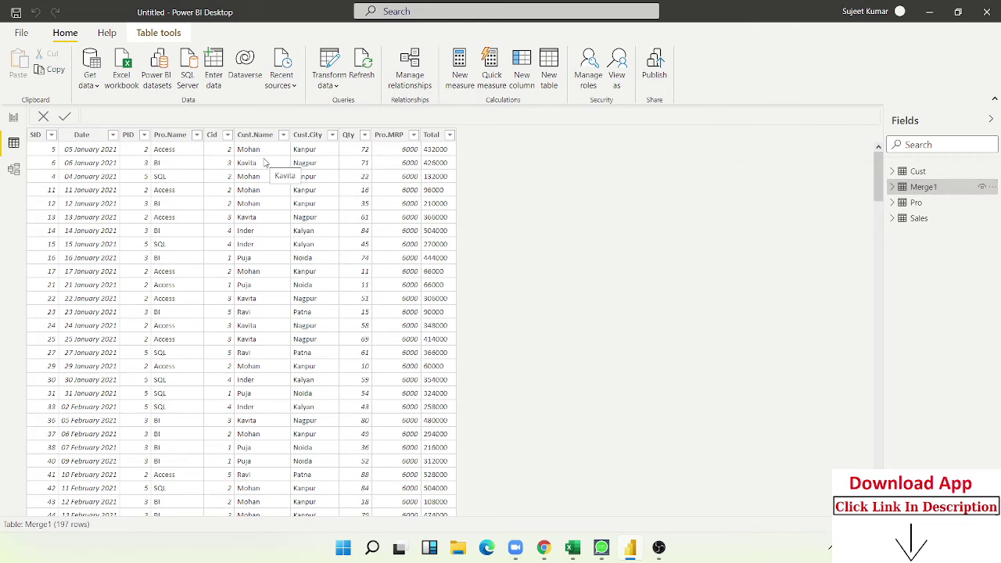
left_click(926, 15)
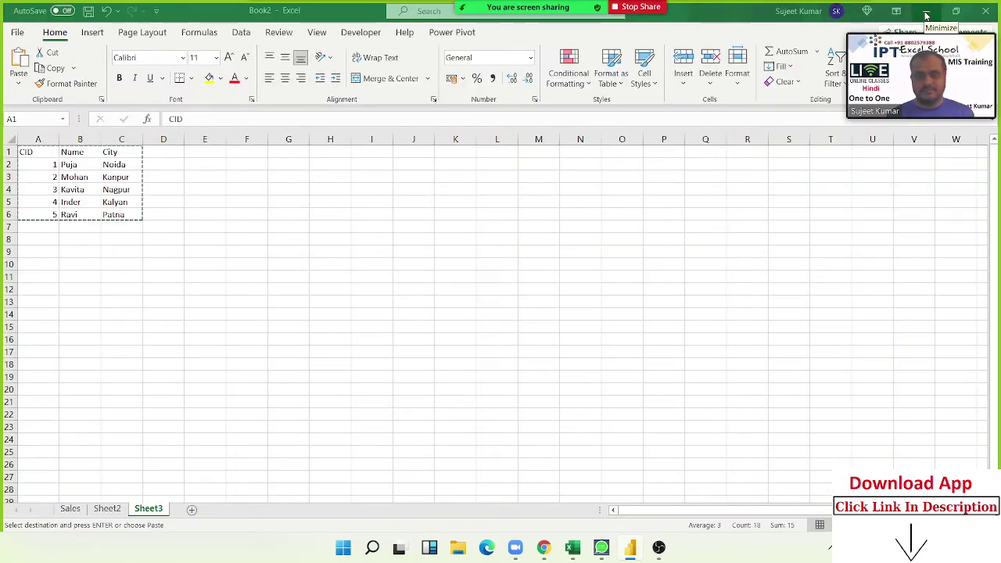
- Minimize Excel to bring Power BI Desktop back with the Merge1 table
left_click(927, 14)
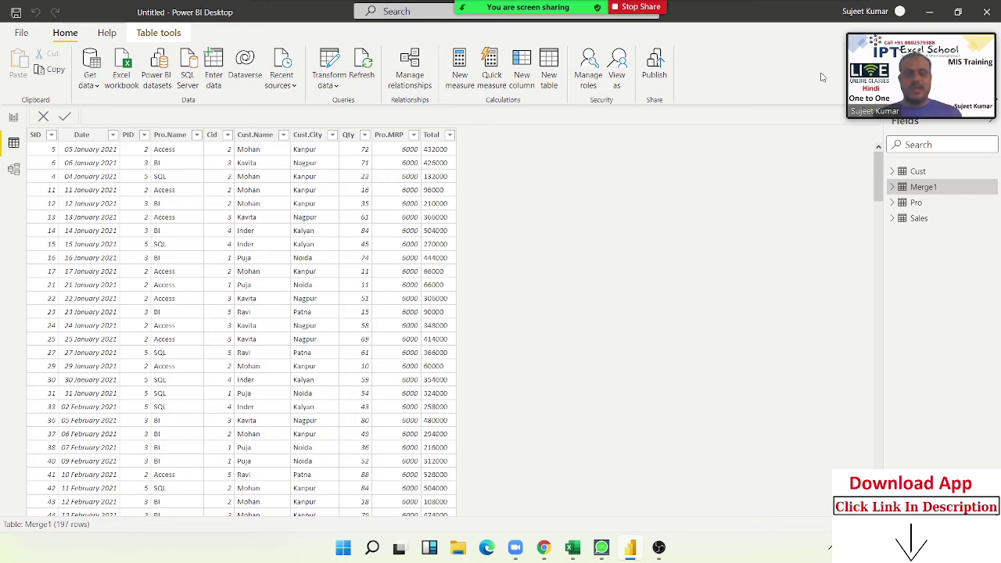
- Switch from Data view back to the empty Report view canvas
left_click(13, 119)
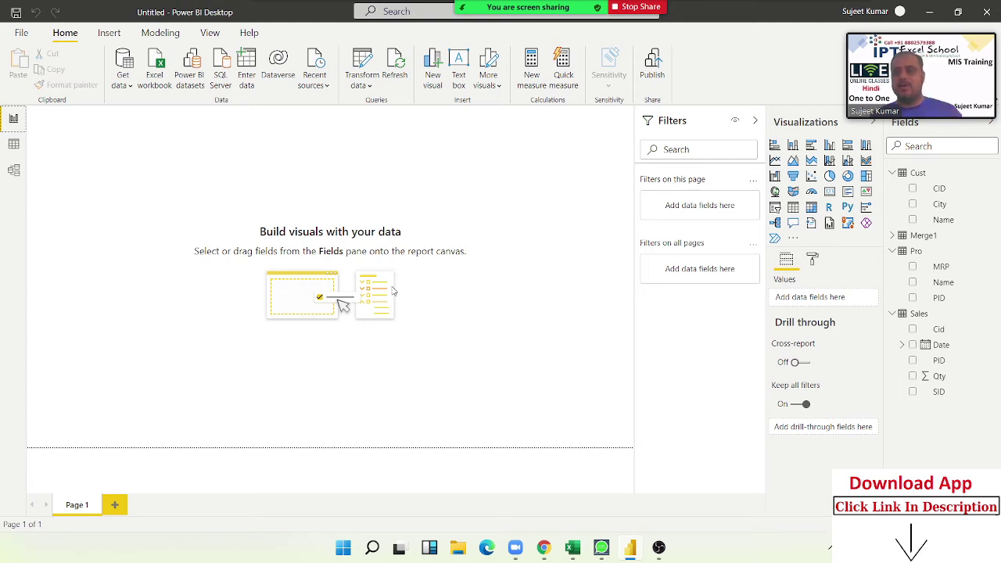
mouse_move(543, 551)
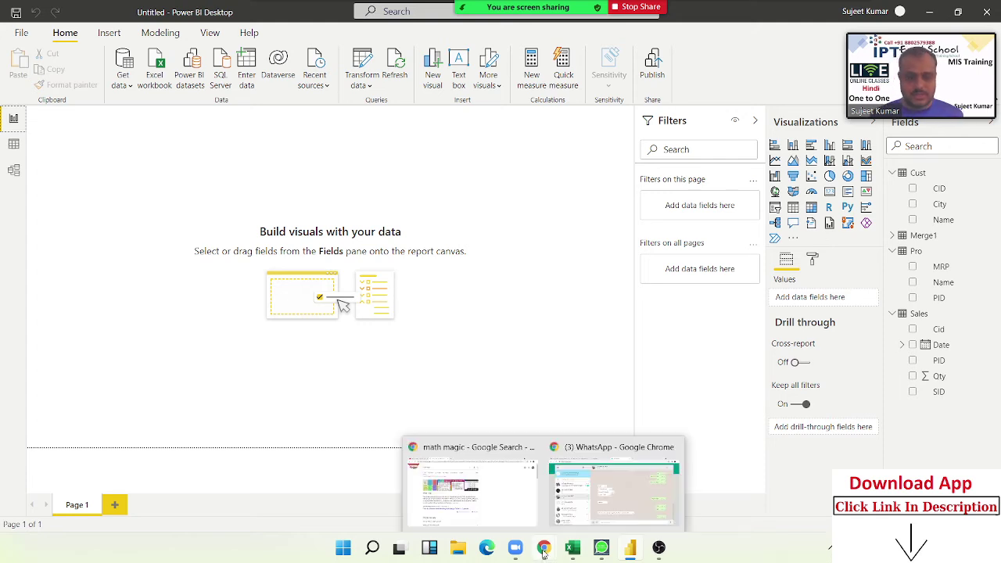
- Search Google in Chrome for 'world mobile users by country'
left_click(516, 521)
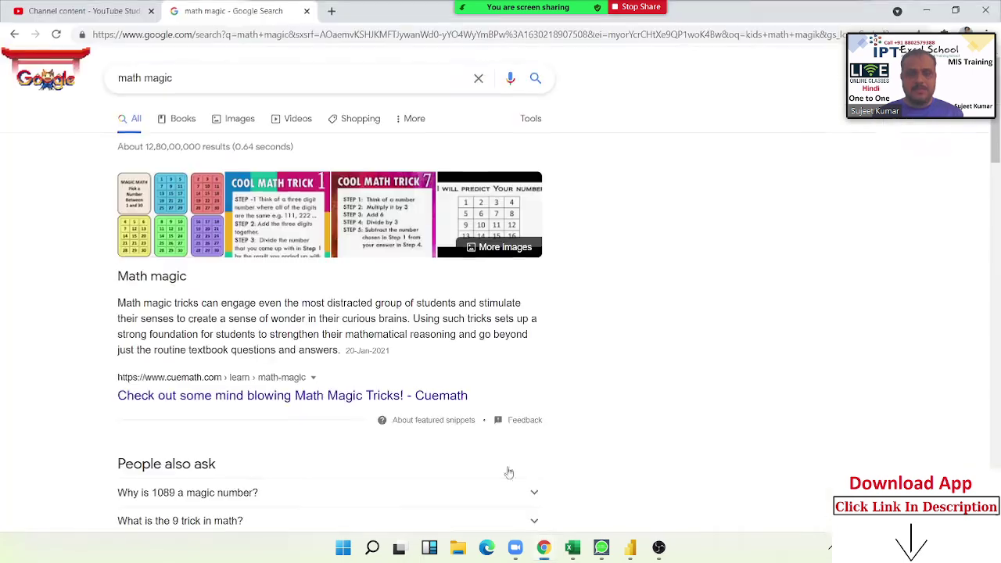
left_click(198, 37)
type("google.com")
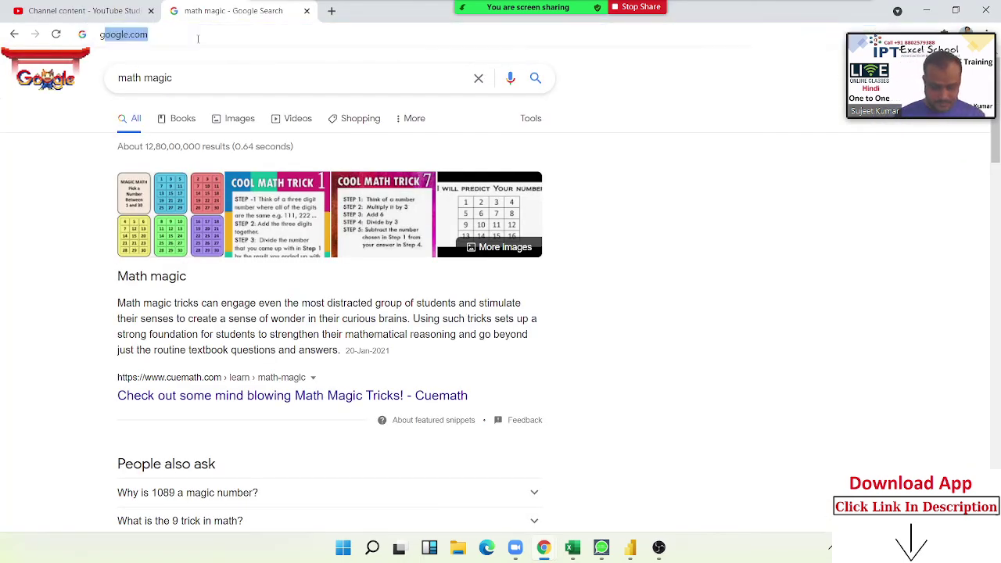
key("Return")
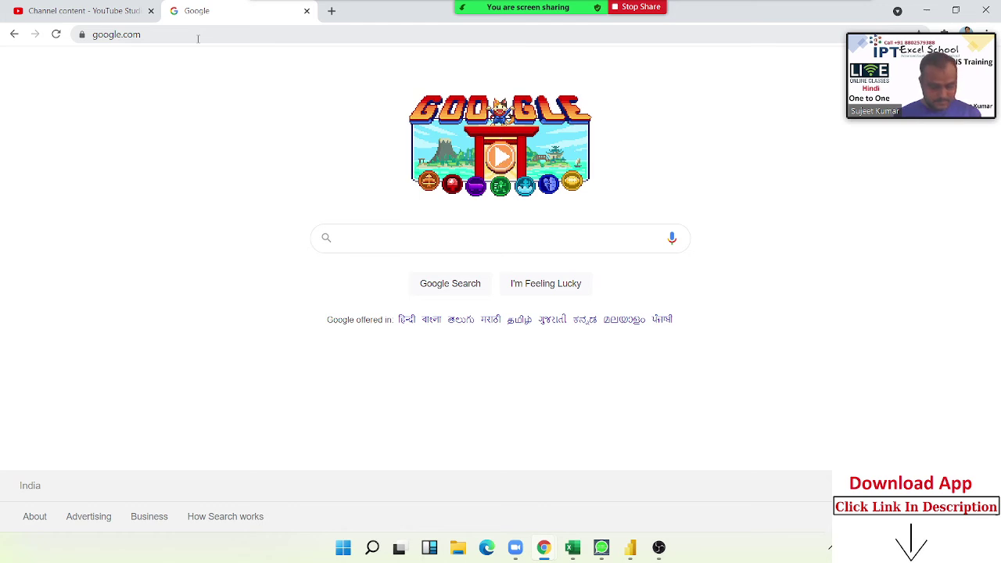
type("wo")
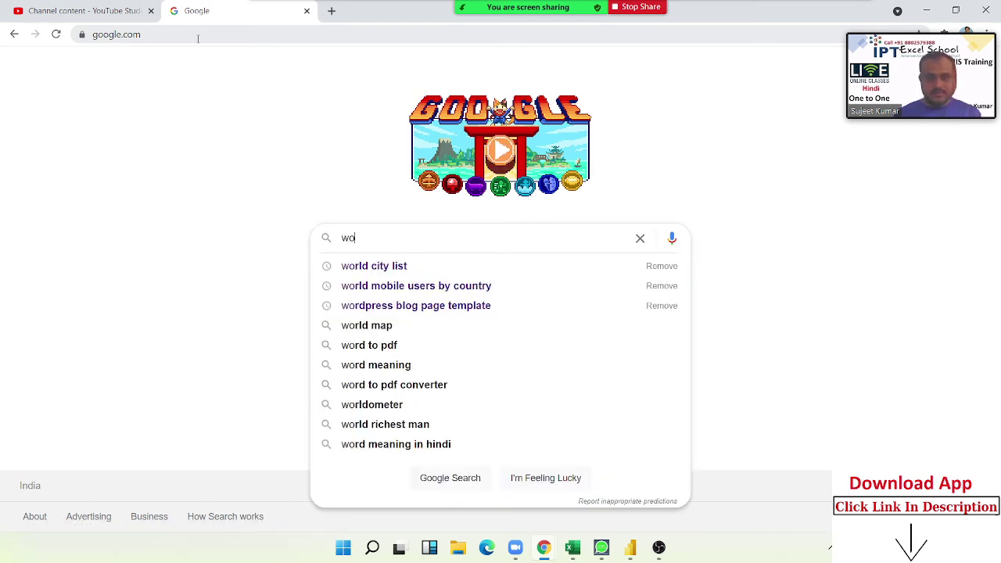
type("l")
key("BackSpace")
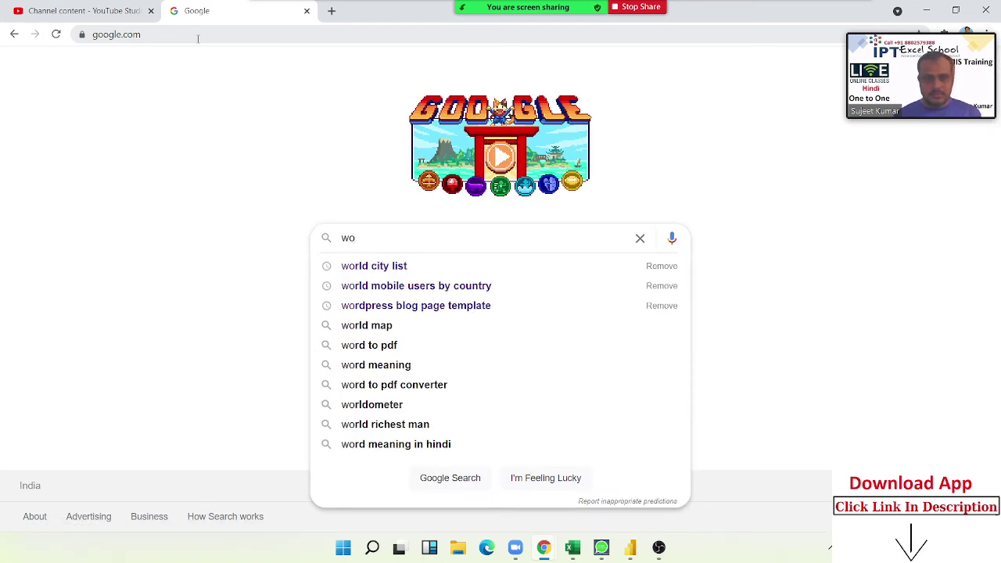
key("Down")
key("Down")
key("Return")
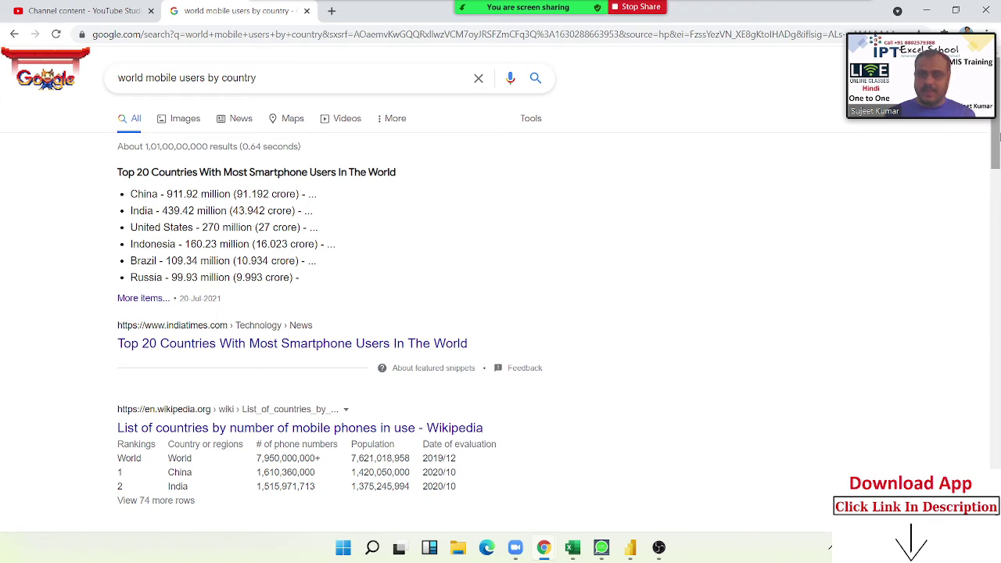
- Open the Wikipedia mobile-phones-by-country result and select its URL in the address bar
scroll(997, 147, "down", 2)
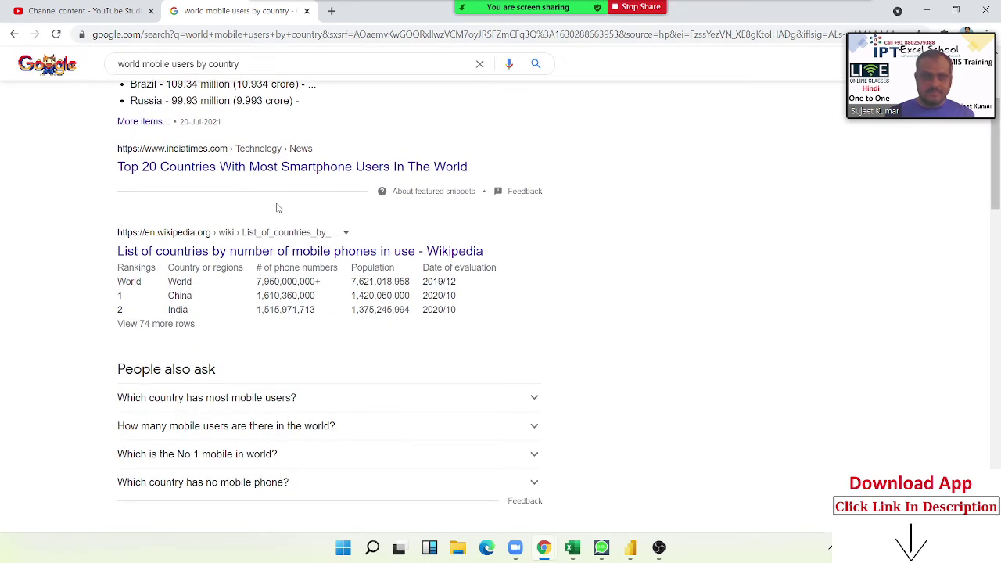
left_click(244, 255)
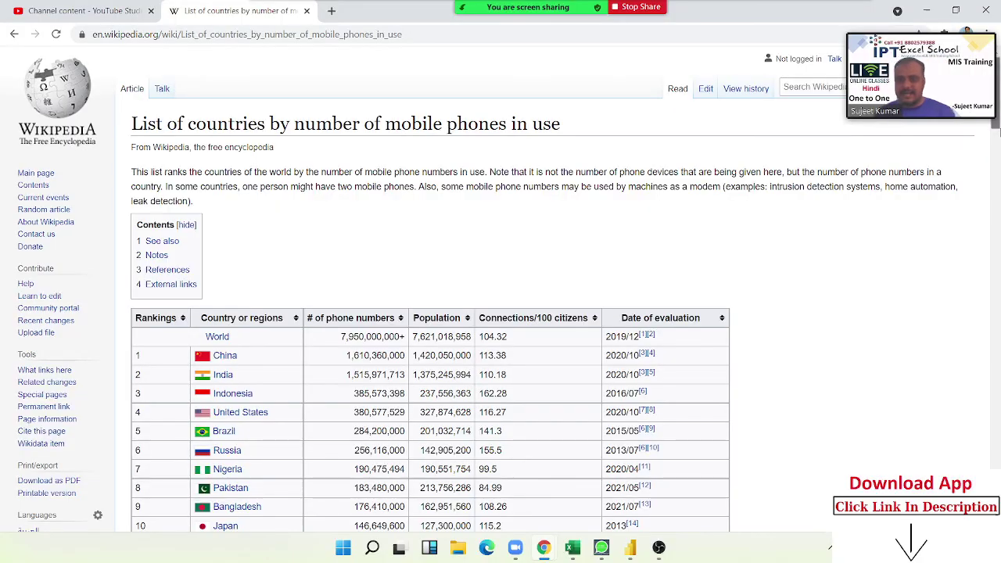
scroll(993, 259, "down", 10)
scroll(989, 261, "down", 9)
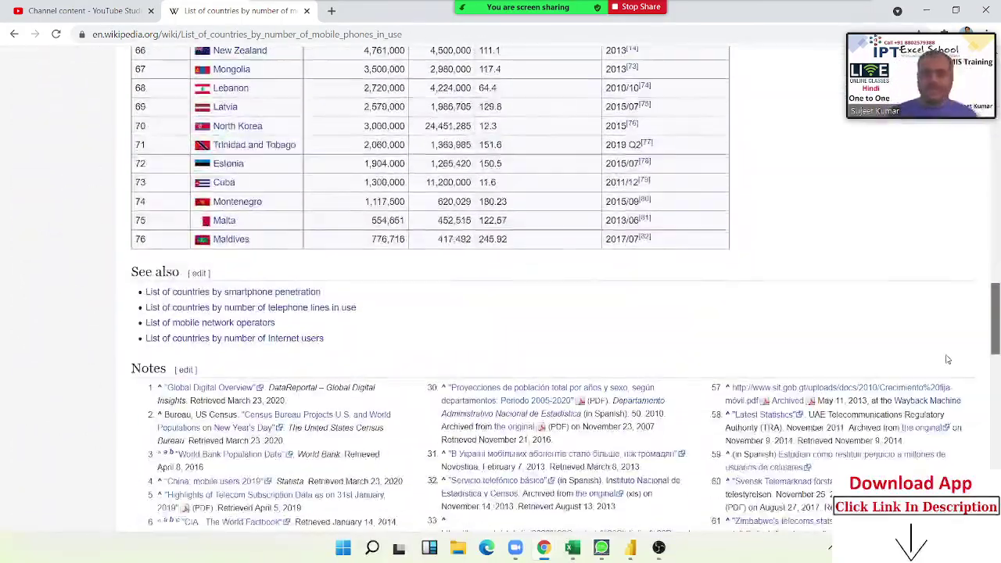
scroll(947, 336, "up", 3)
scroll(945, 298, "up", 5)
scroll(958, 235, "up", 5)
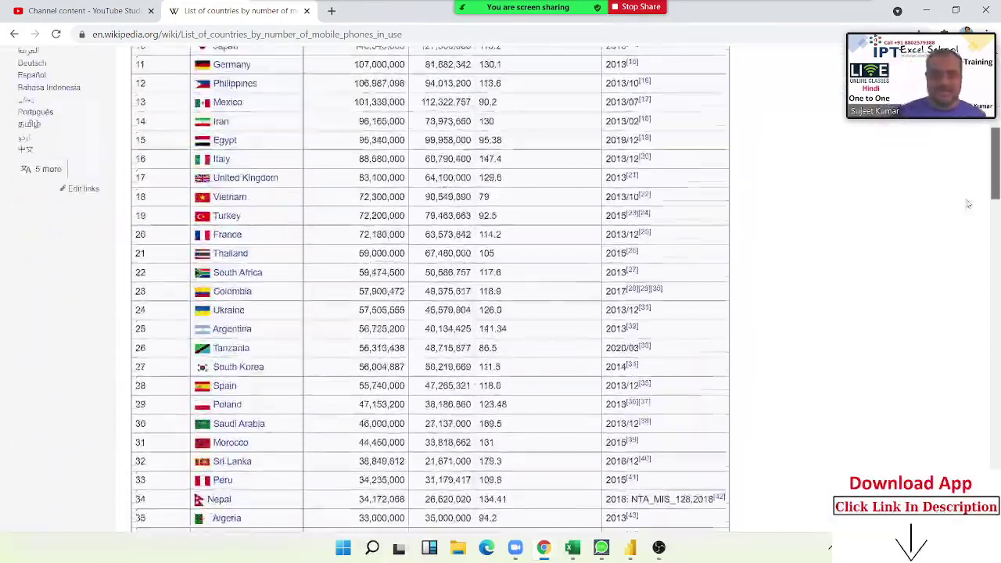
scroll(970, 180, "up", 4)
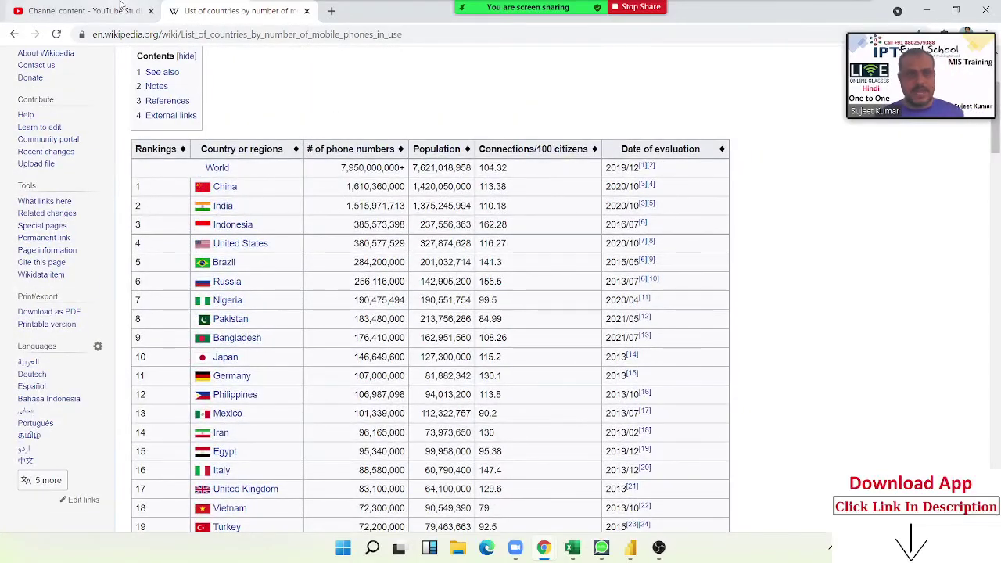
left_click(155, 36)
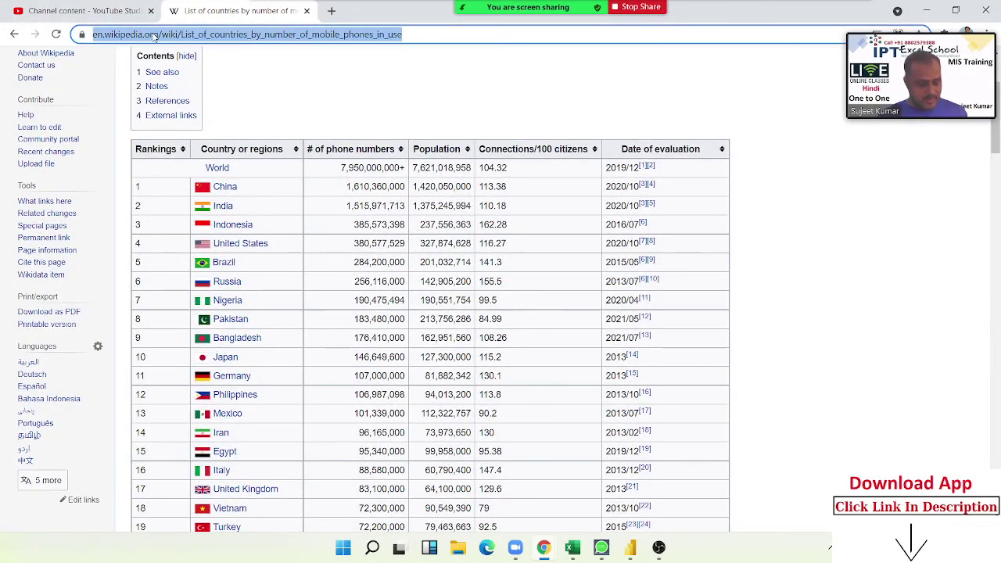
left_click(639, 552)
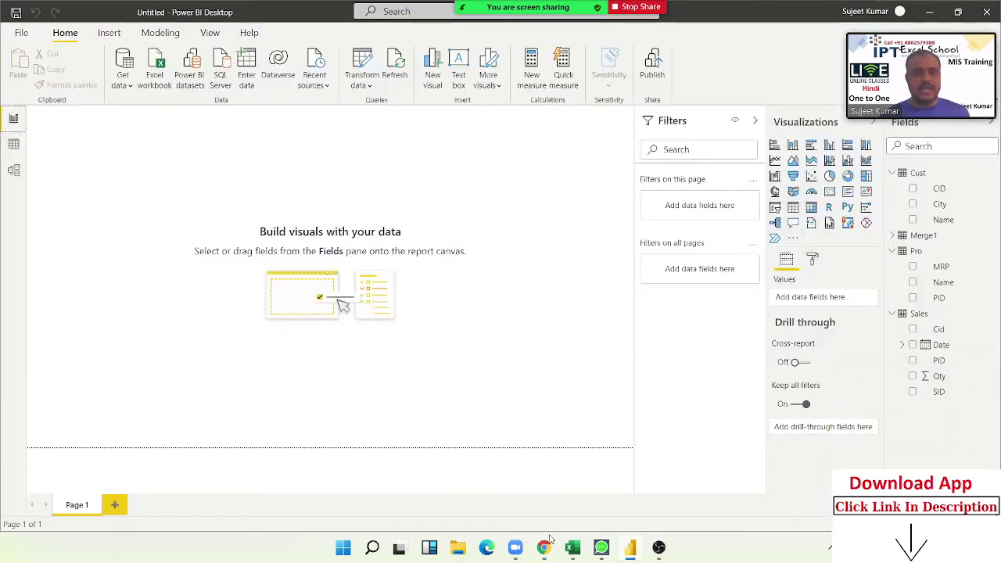
- Get data from Web using the pasted Wikipedia URL, connecting with Anonymous access
left_click(118, 84)
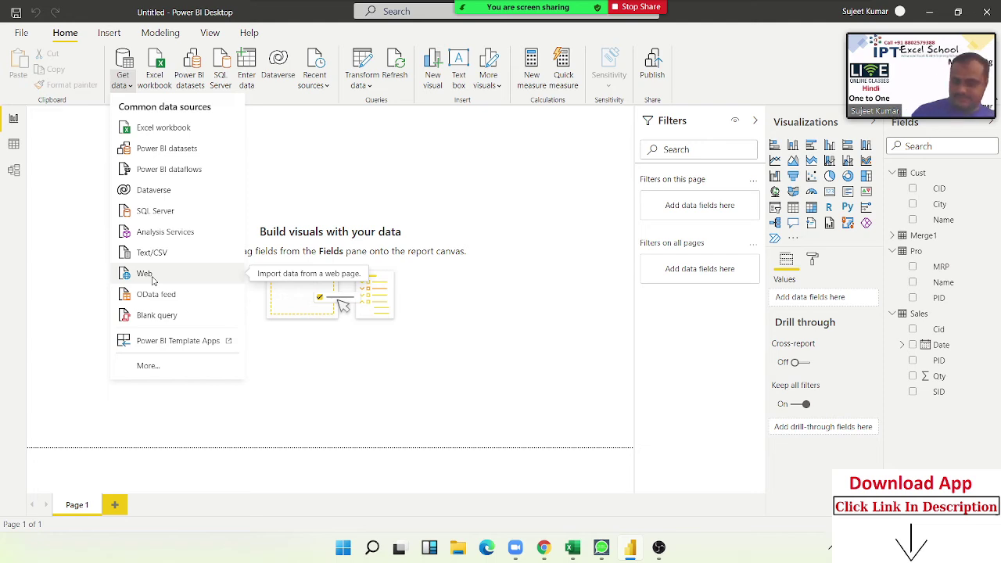
left_click(145, 274)
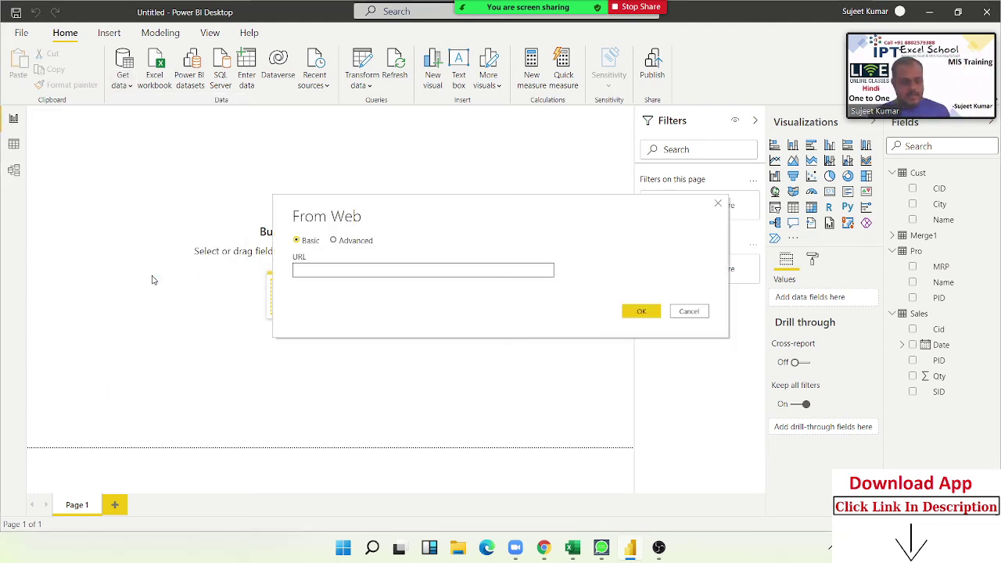
key("ctrl+v")
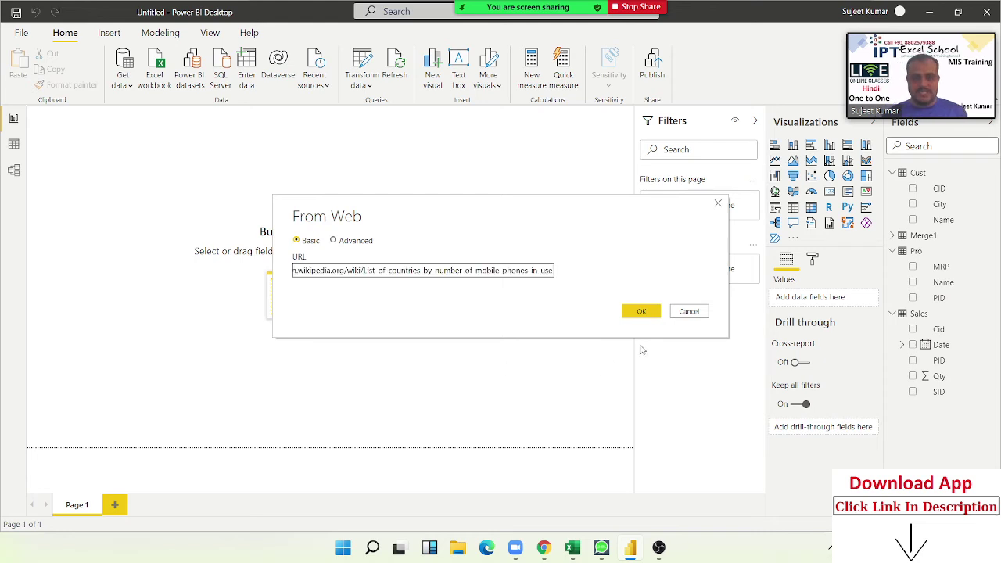
left_click(656, 313)
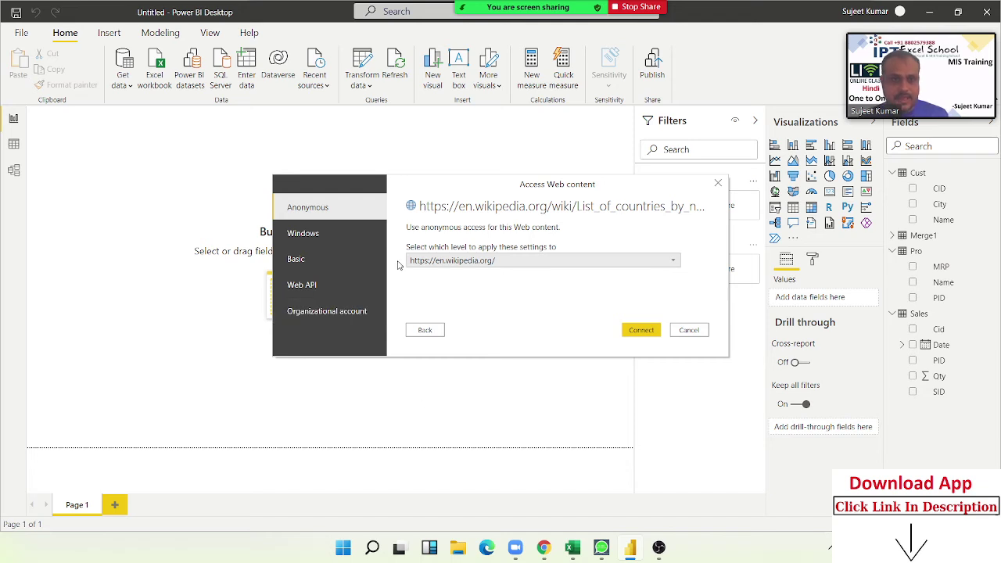
left_click(634, 331)
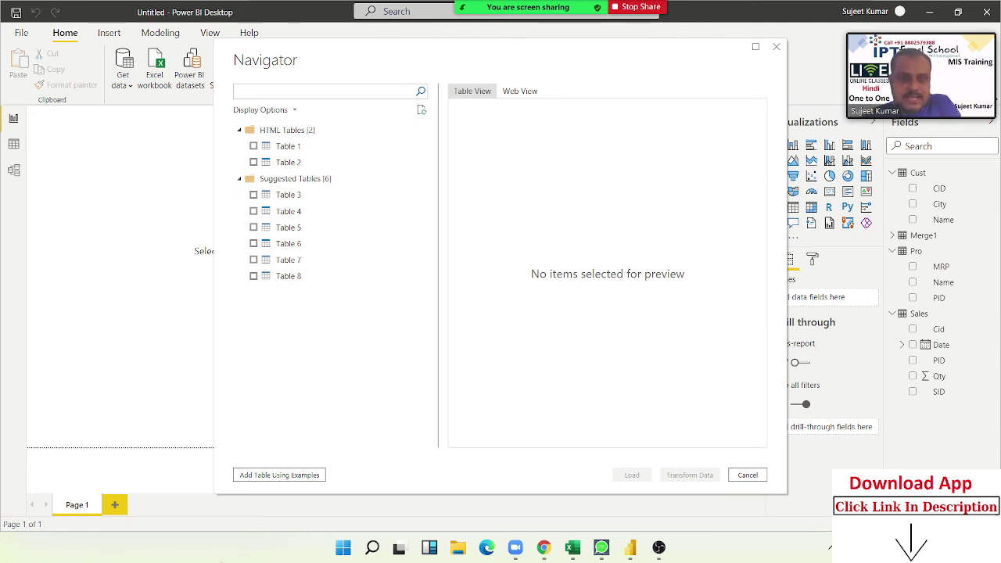
- Preview Table 1 in the Navigator, including a look at its Web View
left_click(291, 148)
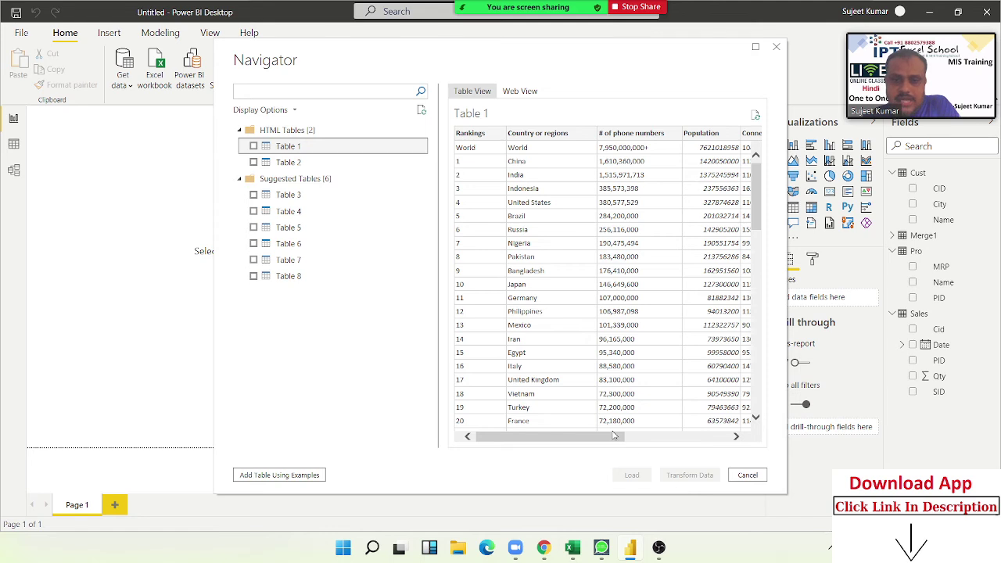
left_click(519, 92)
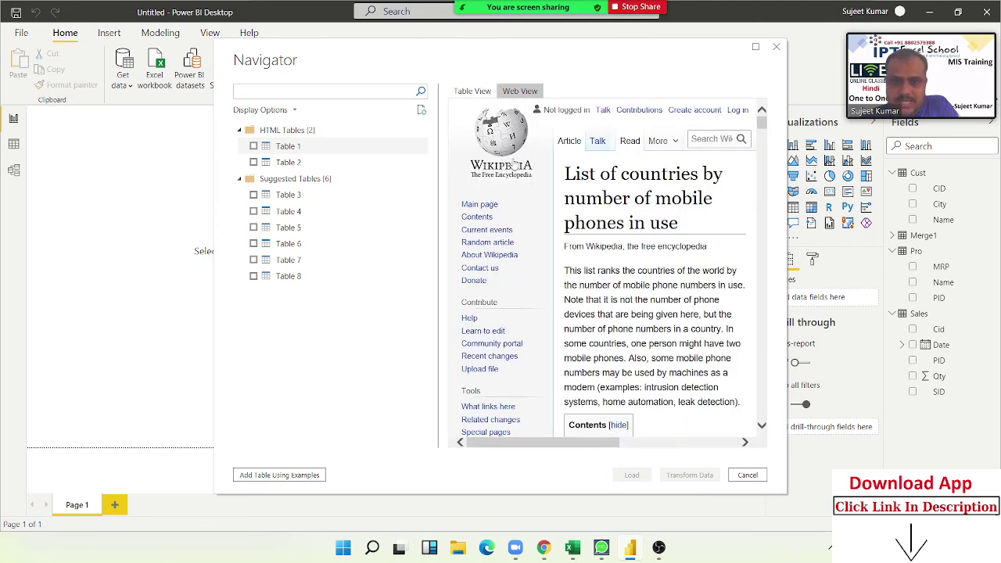
left_click(469, 91)
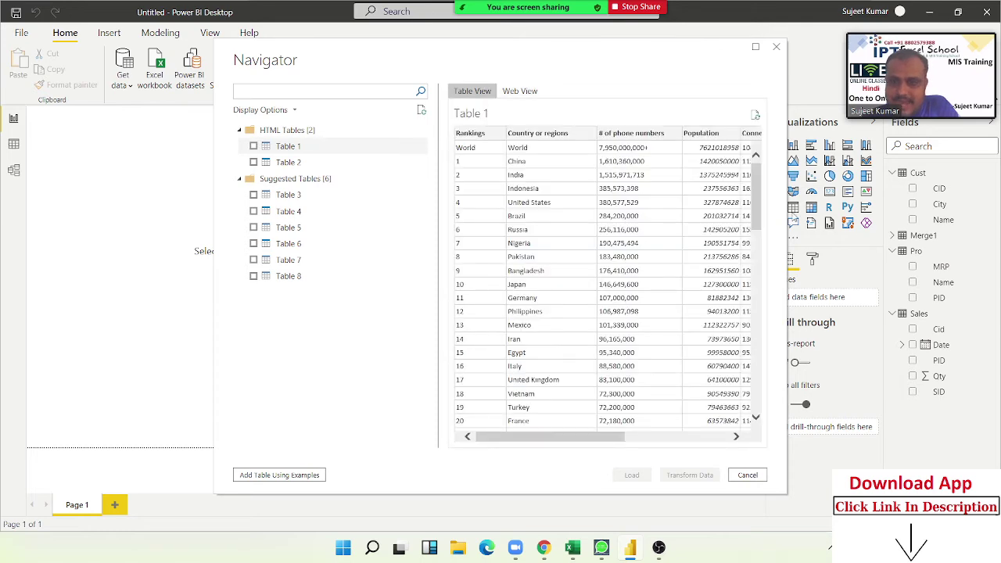
mouse_move(753, 207)
left_mouse_down()
mouse_move(755, 422)
mouse_move(748, 396)
left_mouse_up()
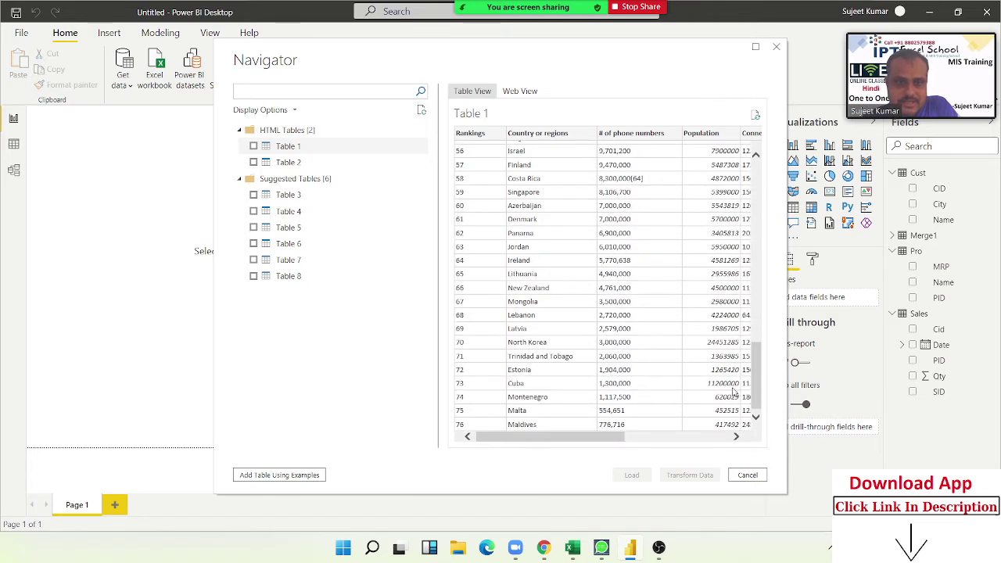
left_click(348, 178)
- Preview Tables 2 through 8, then tick Table 1 and open it with Transform Data
left_click(342, 165)
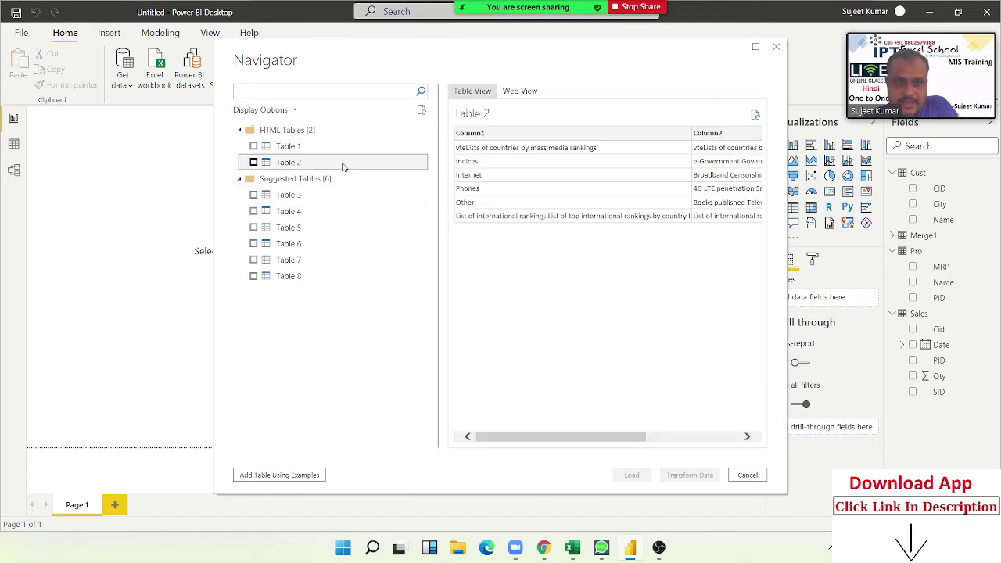
left_click(318, 201)
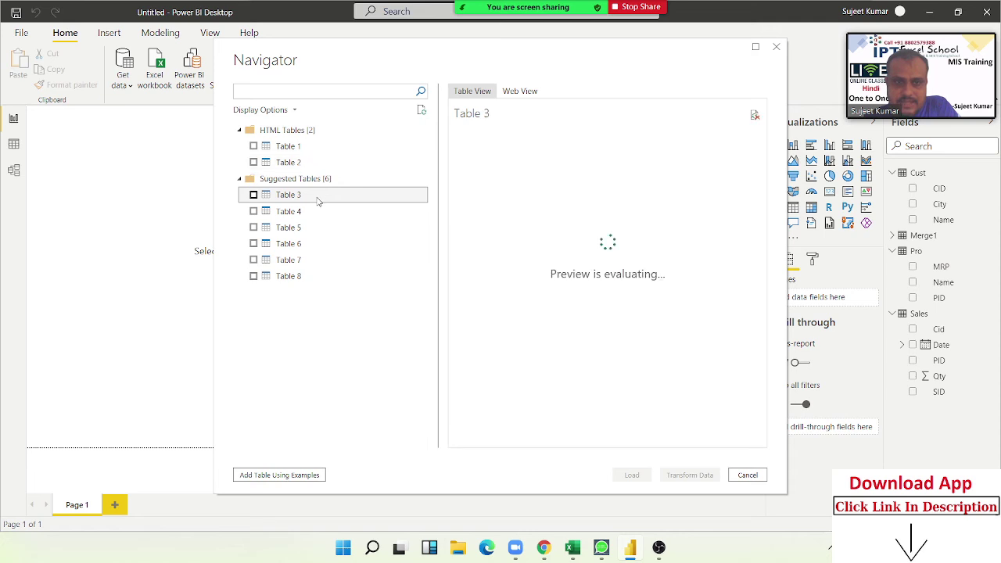
left_click(311, 217)
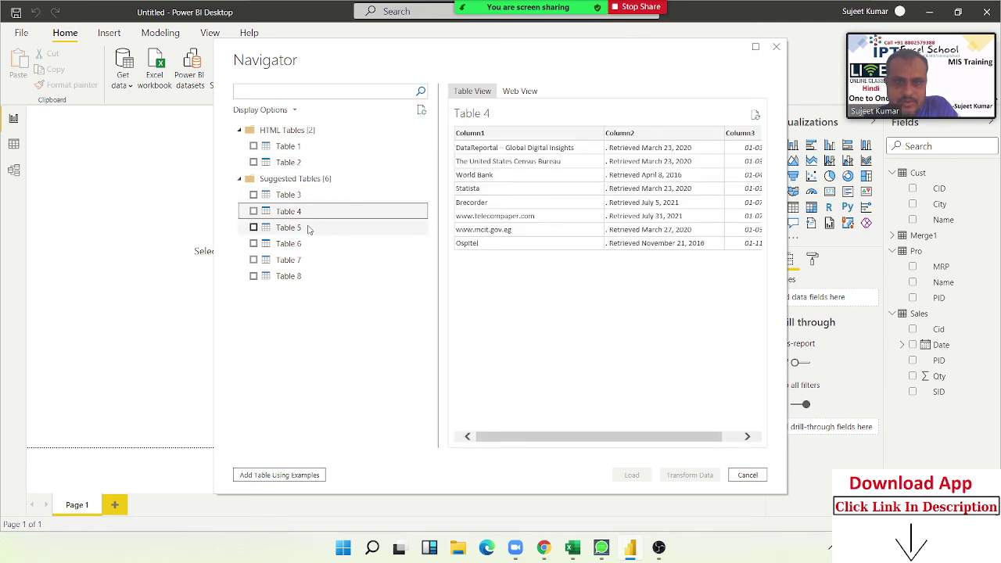
left_click(309, 226)
left_click(304, 245)
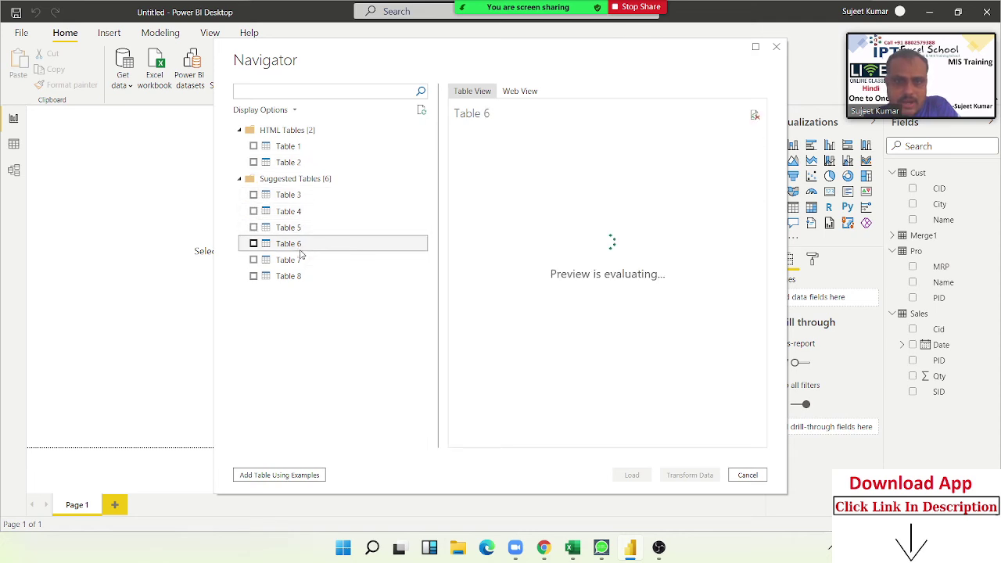
left_click(297, 264)
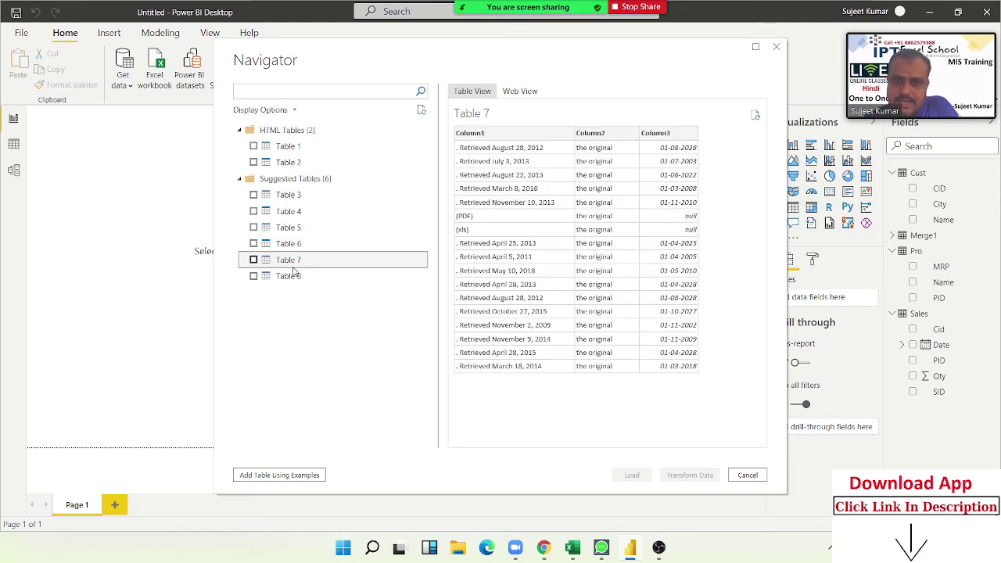
left_click(294, 276)
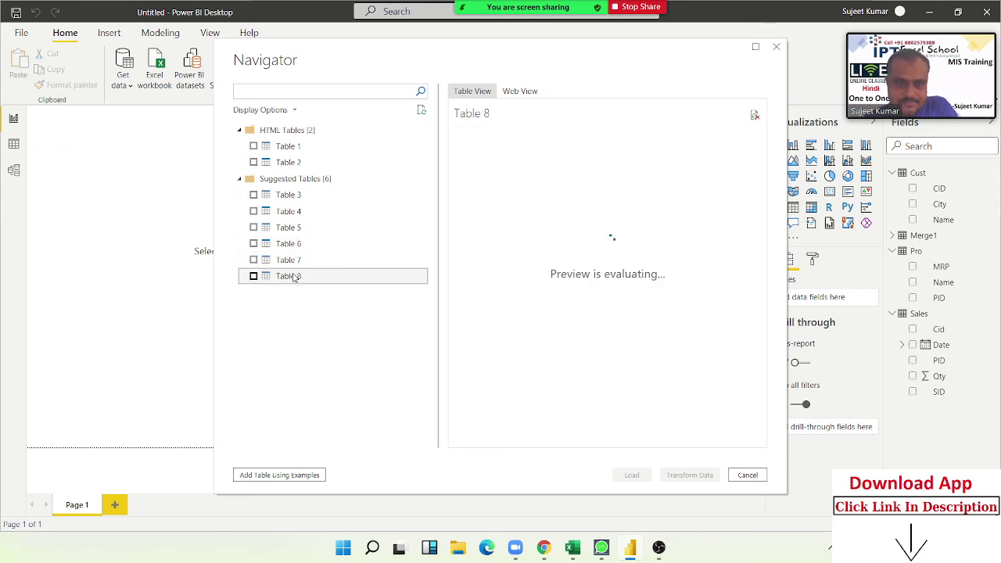
left_click(285, 147)
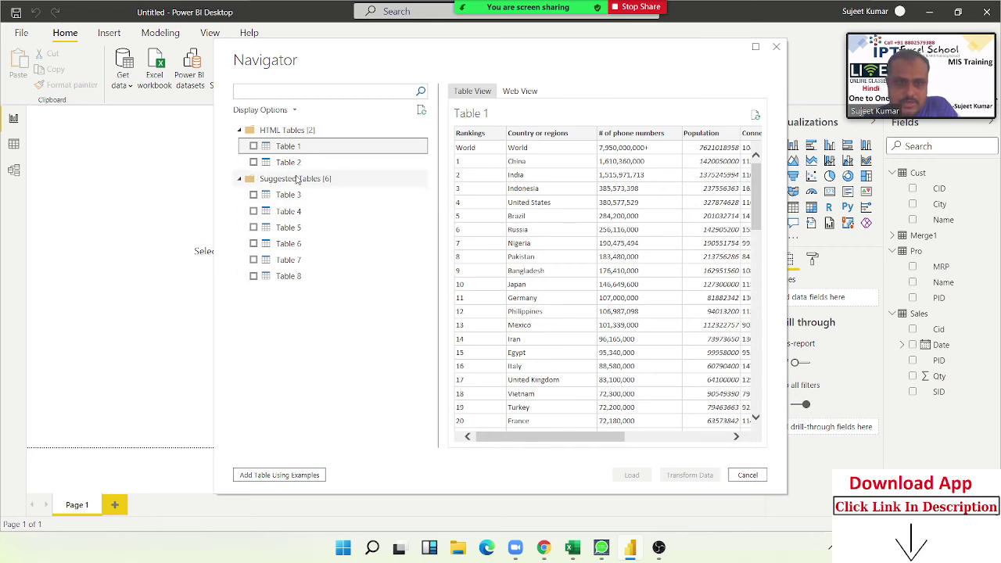
left_click(253, 147)
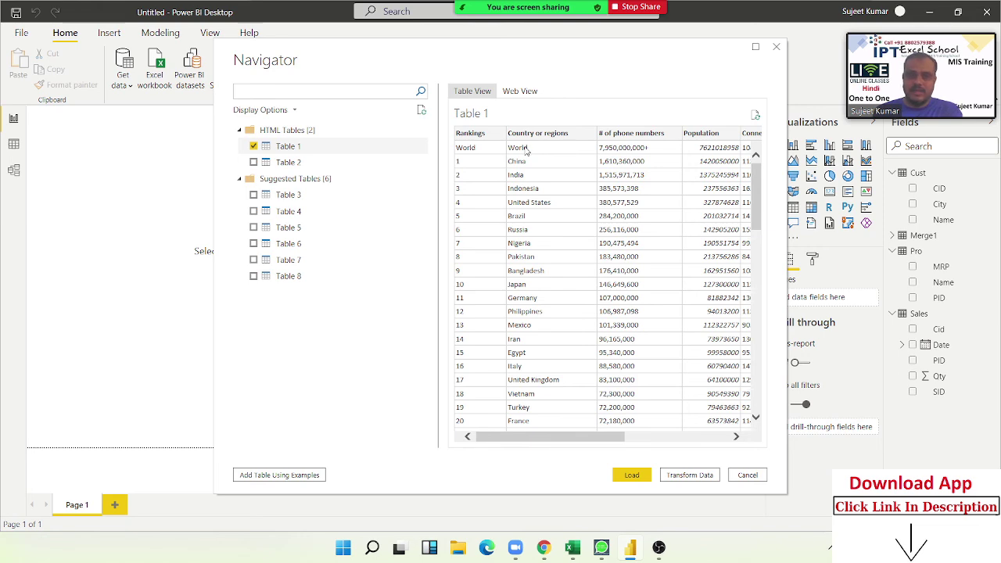
left_click(681, 475)
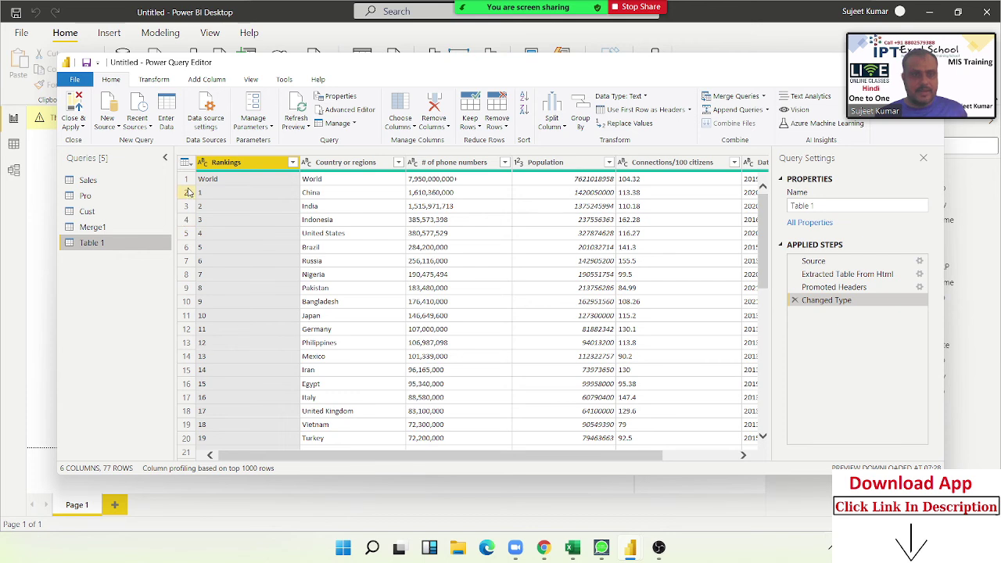
- Select the World row and look through the Remove Rows options without applying any
left_click(188, 180)
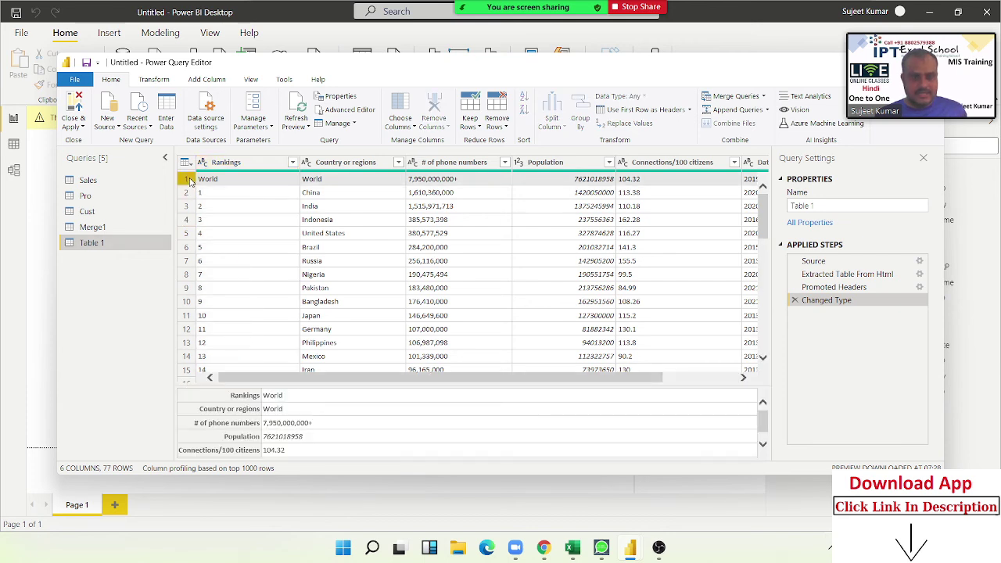
right_click(256, 182)
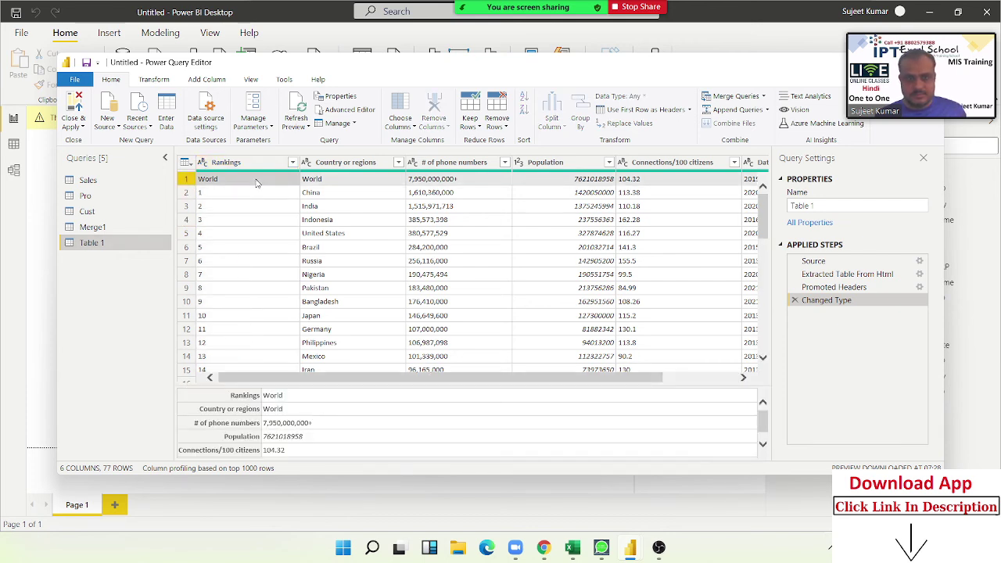
left_click(189, 180)
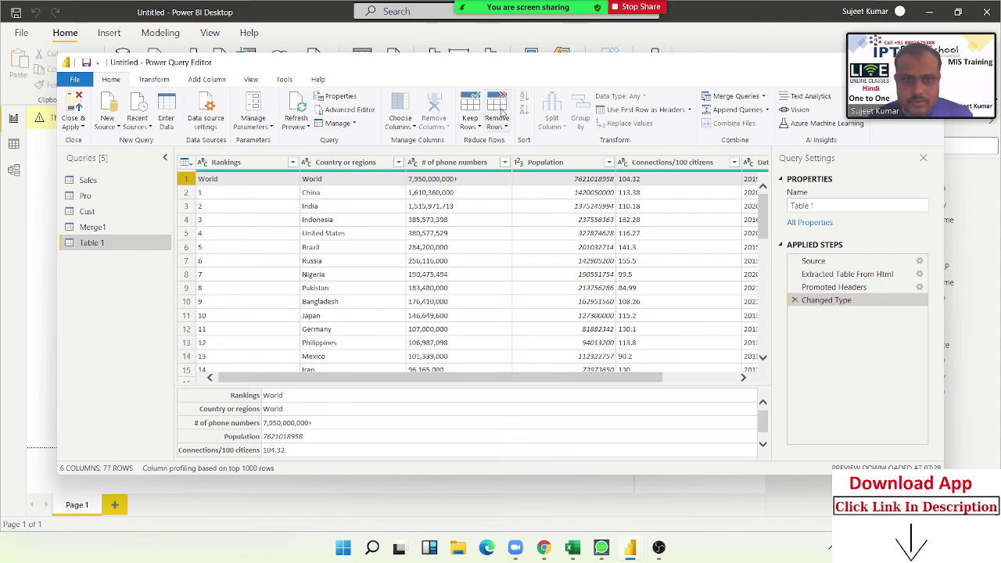
left_click(500, 108)
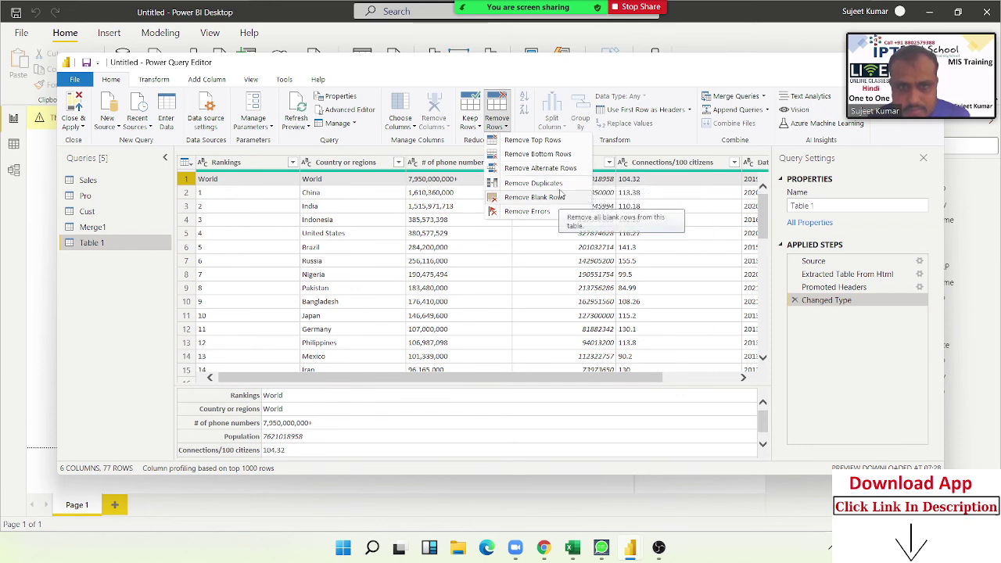
key("Escape")
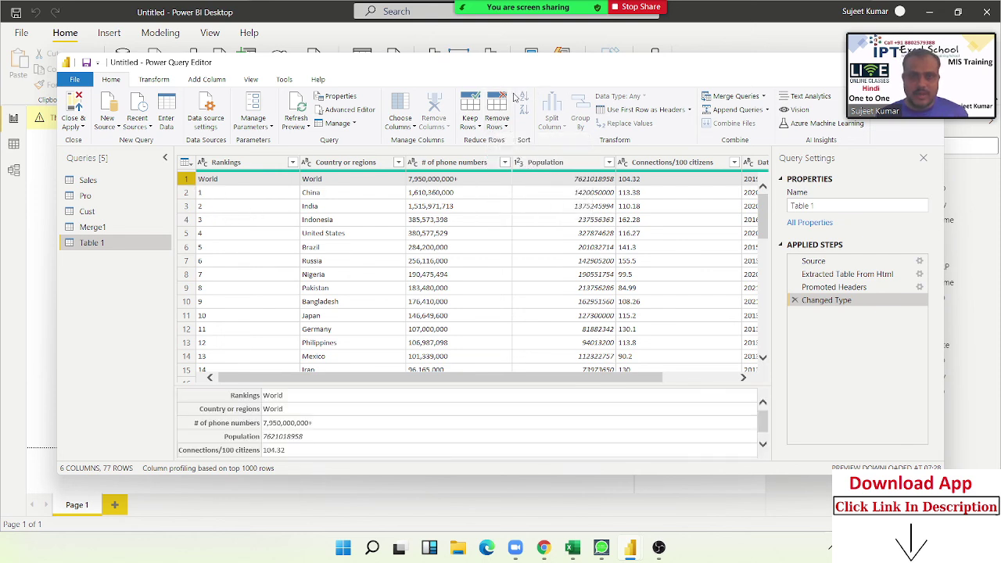
left_click(505, 97)
left_click(506, 98)
left_click(505, 98)
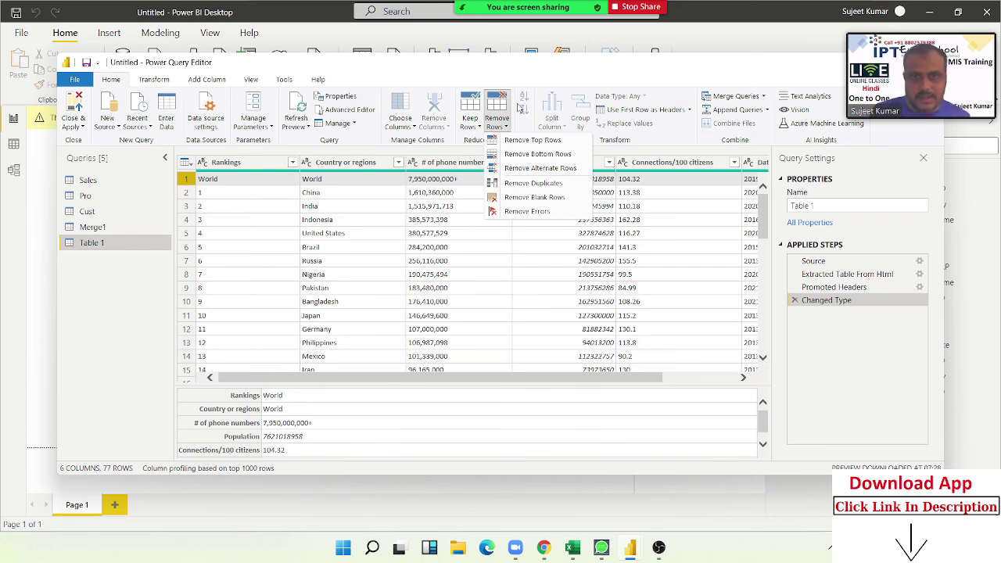
left_click(528, 238)
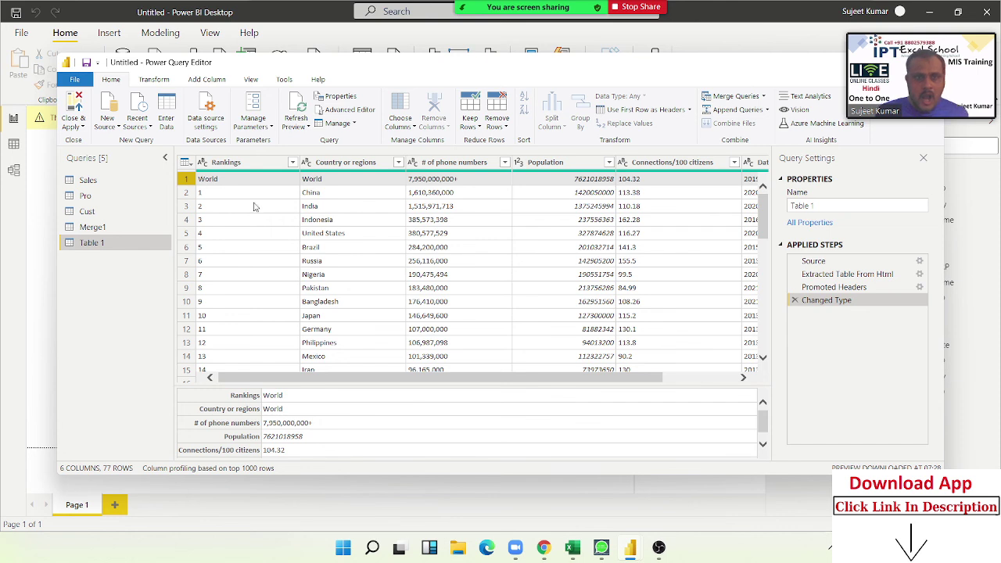
- Filter World out of the Rankings column and Close & Apply the changes
left_click(292, 162)
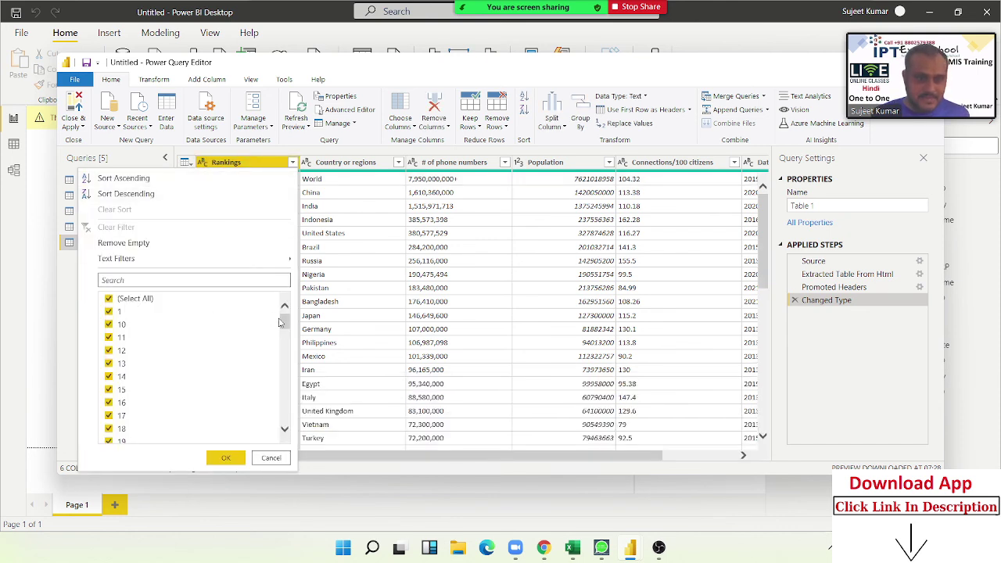
left_click_drag(285, 322, 284, 426)
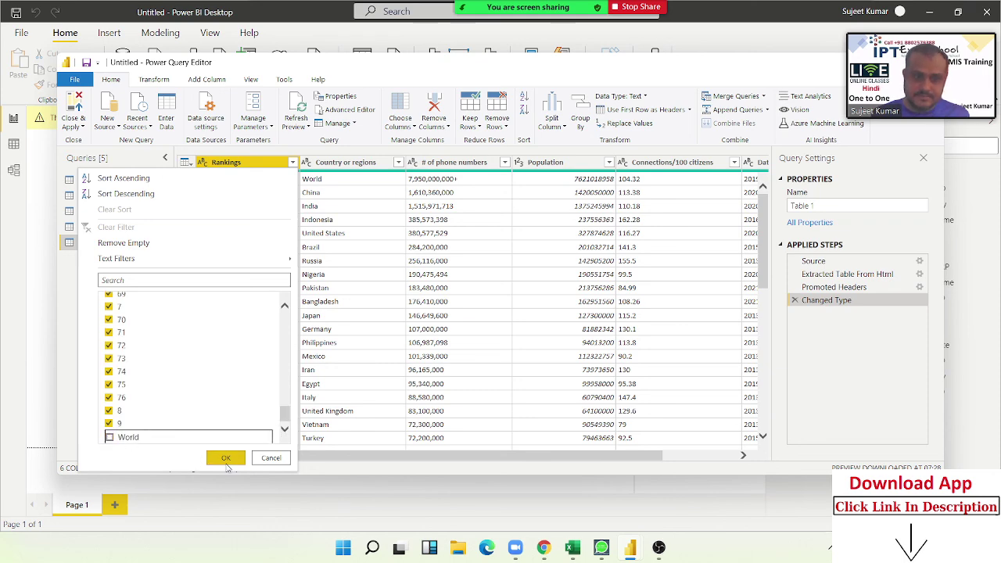
left_click(226, 460)
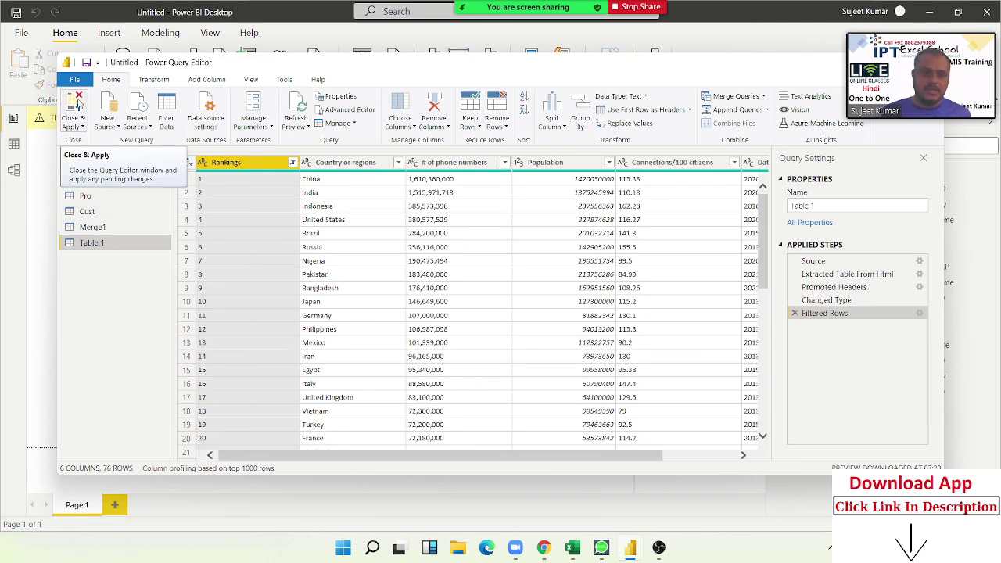
left_click(79, 101)
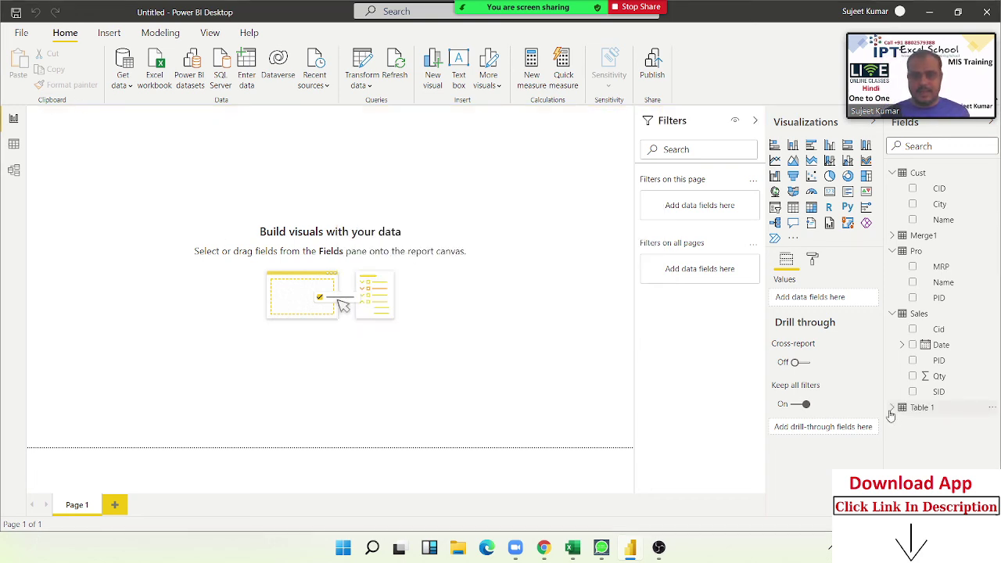
- View Table 1's 76 country rows in Data view, then minimize to the desktop with Windows+D
left_click(14, 143)
left_click(938, 235)
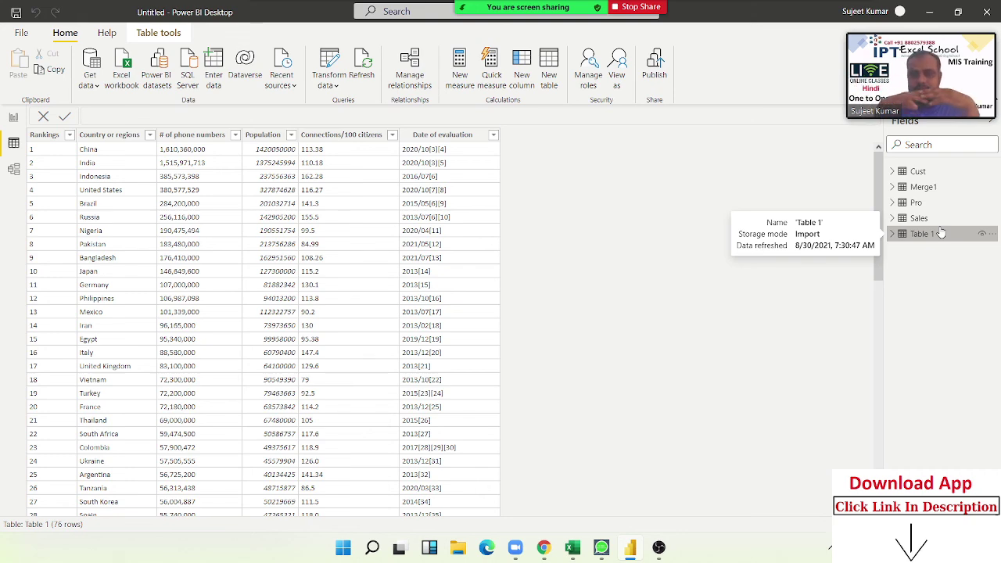
key("super+d")
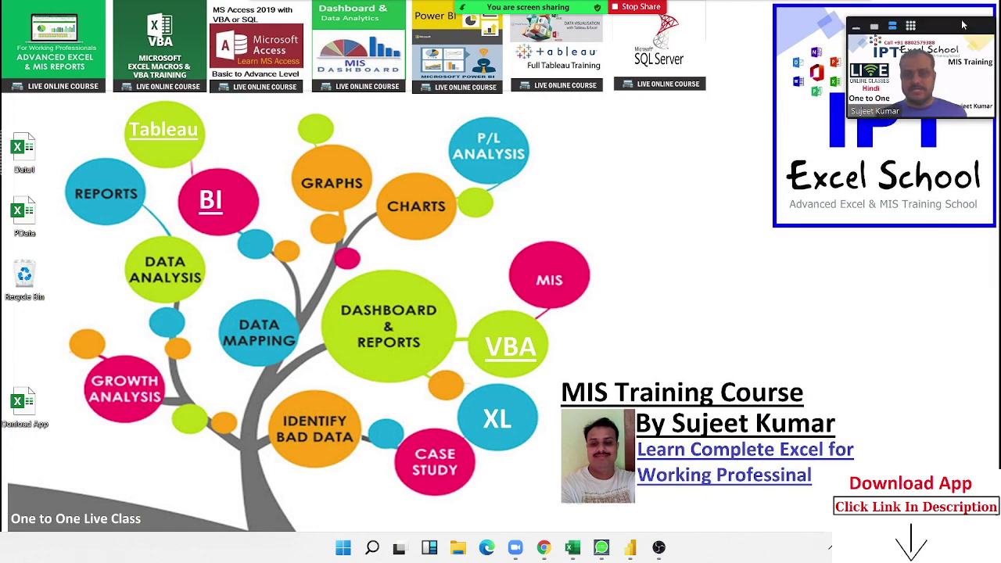
left_click_drag(964, 43, 948, 257)
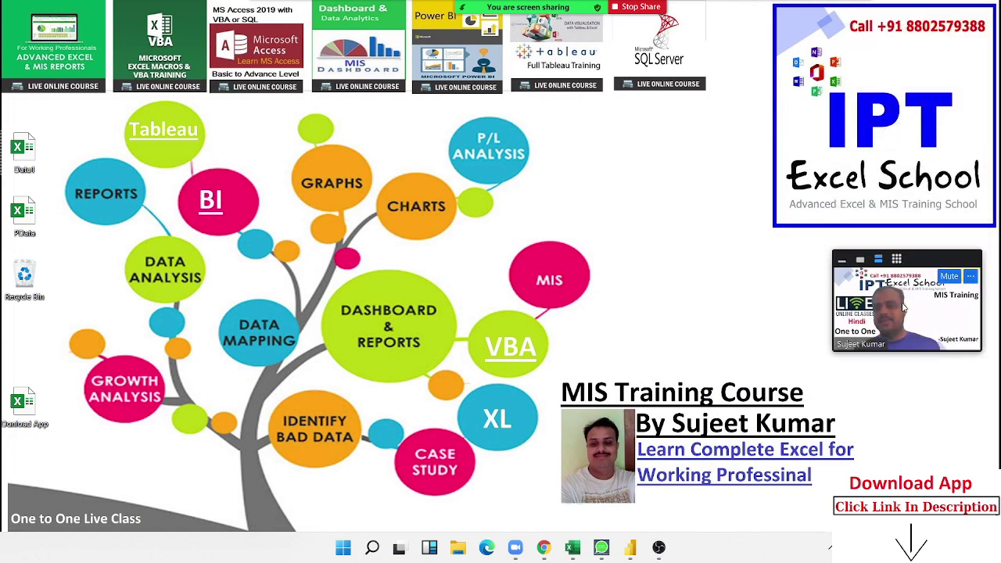